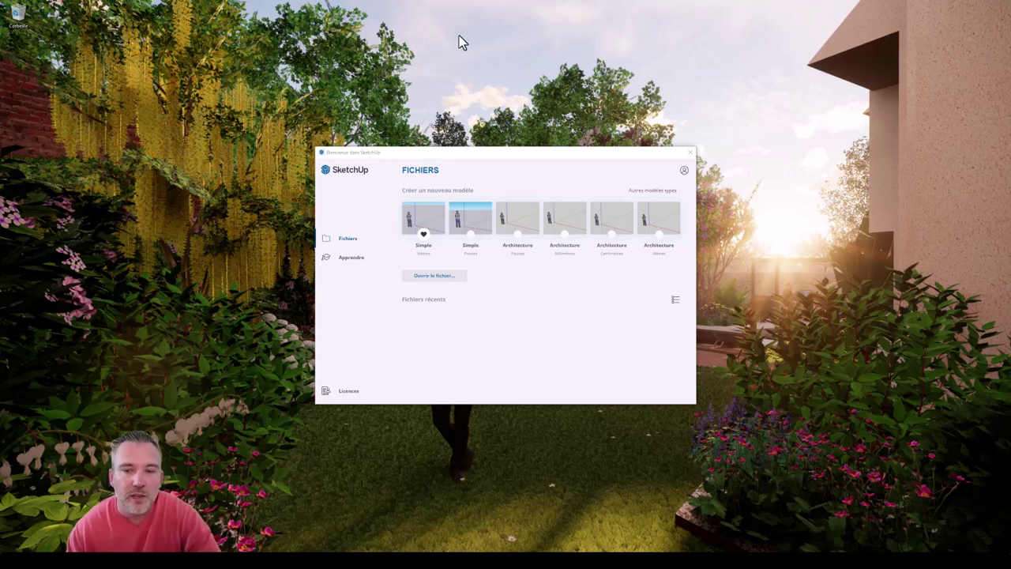
left_click(647, 200)
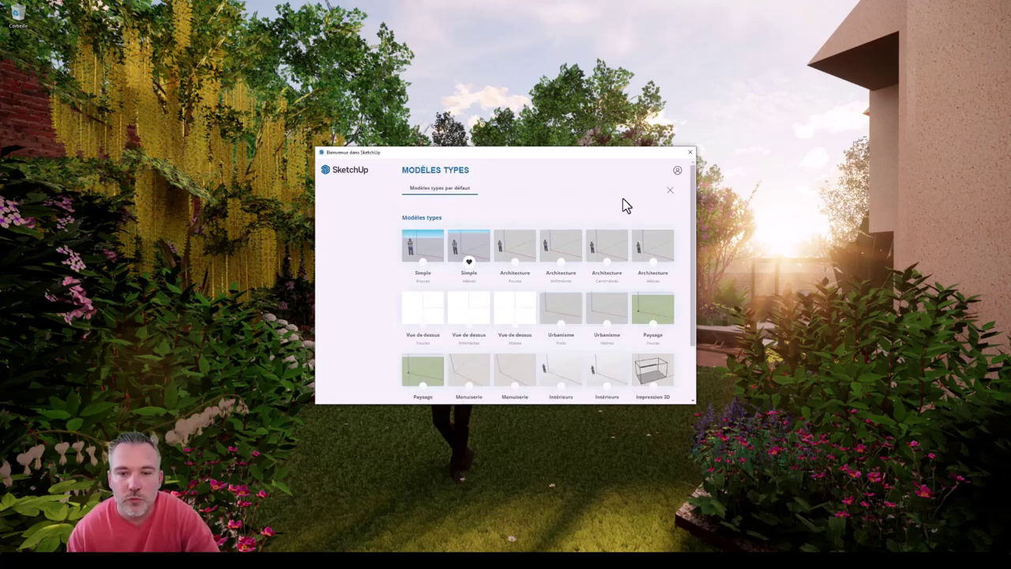
scroll(668, 327, "down", 2)
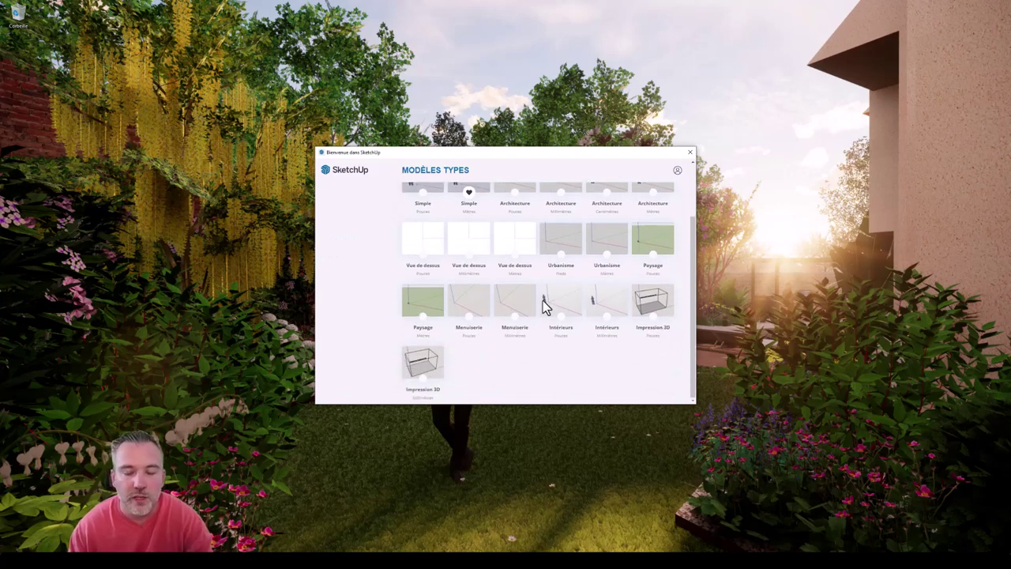
scroll(541, 284, "up", 2)
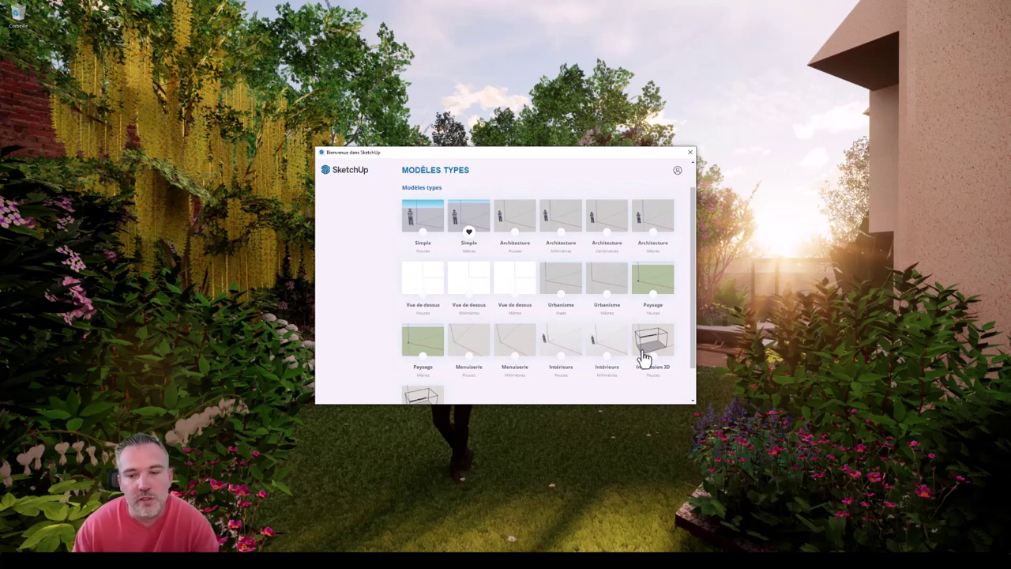
scroll(640, 389, "up", 1)
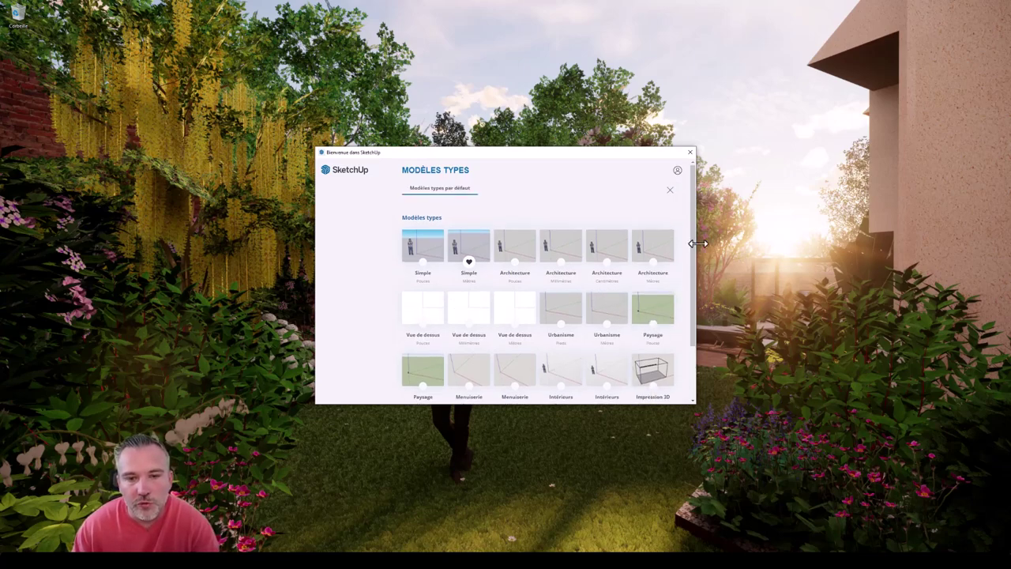
left_click(669, 188)
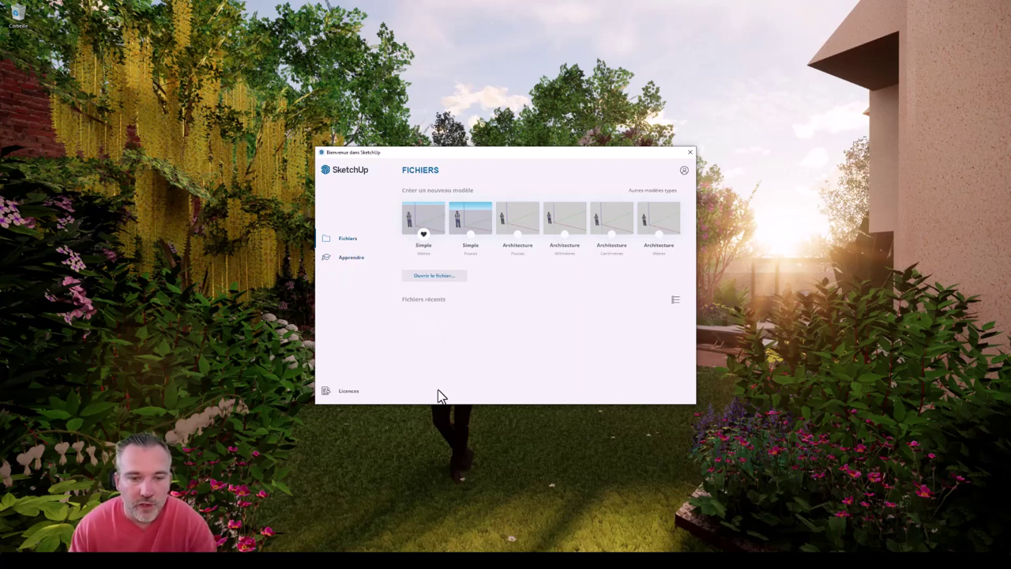
- Open a new model from the Simple (Mètres) template thumbnail
left_click(435, 225)
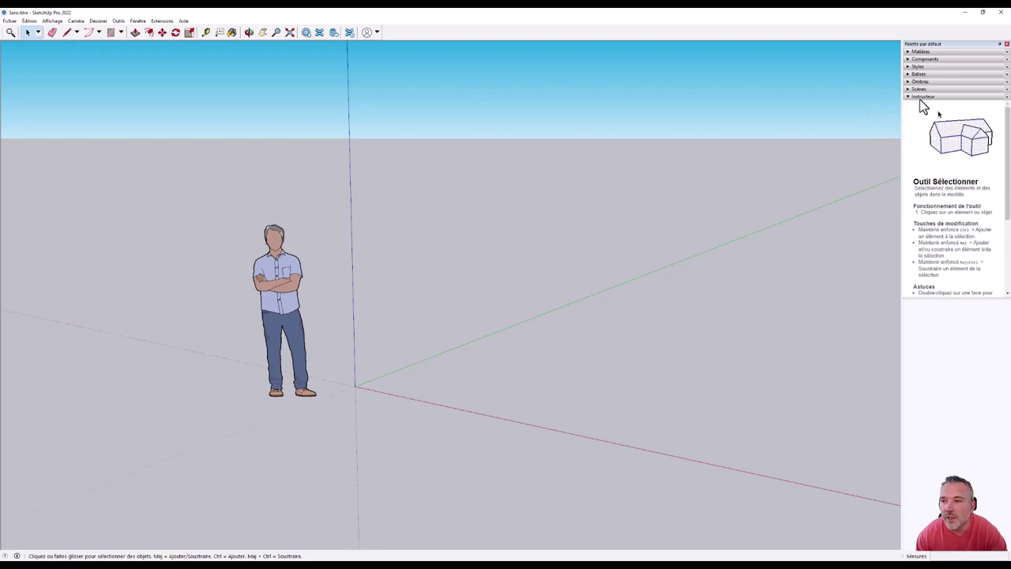
left_click(923, 52)
left_click(923, 52)
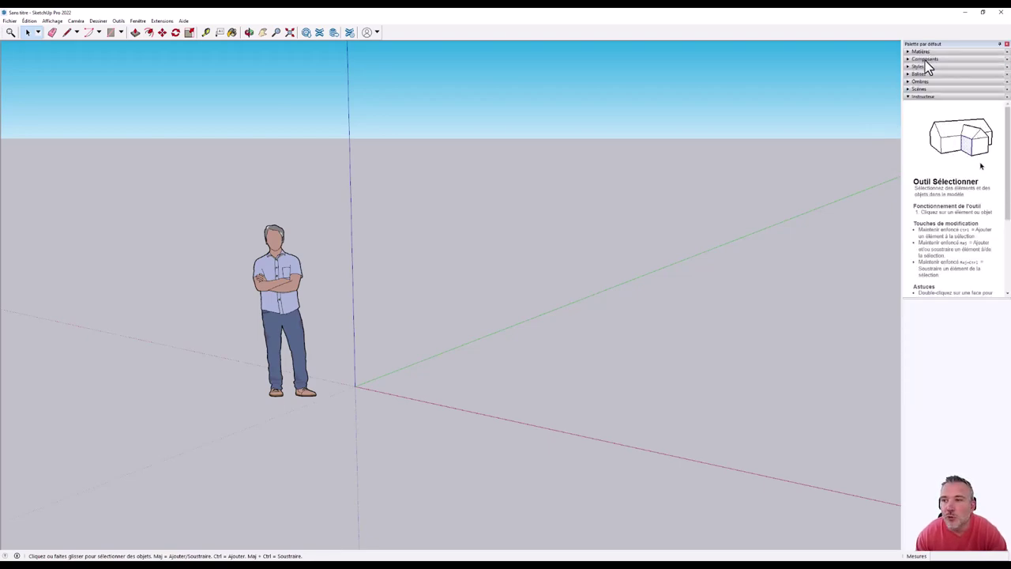
left_click(924, 59)
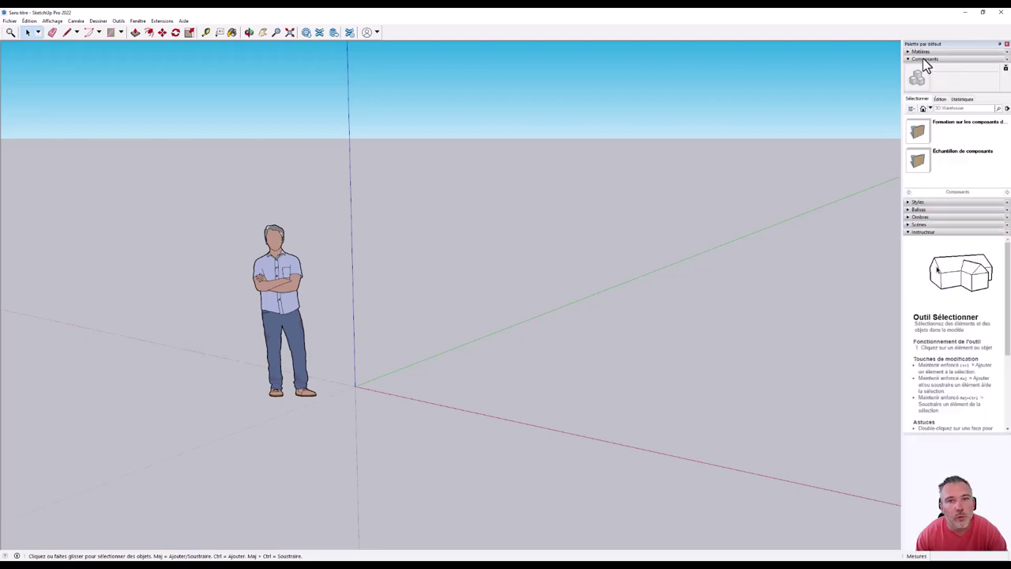
left_click(924, 59)
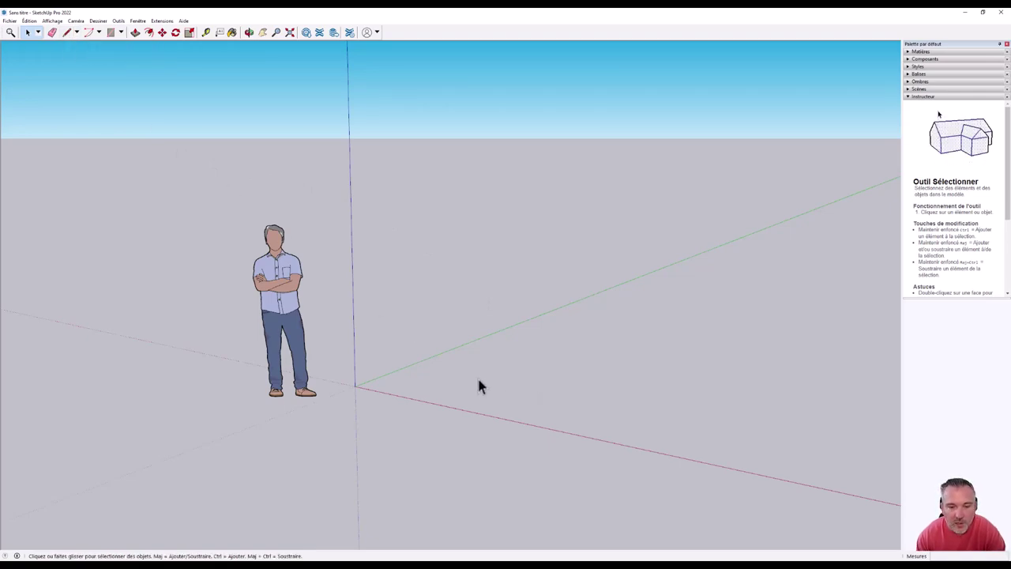
- Draw a 3-metre line on the ground along the red axis, then return to Select
key("l")
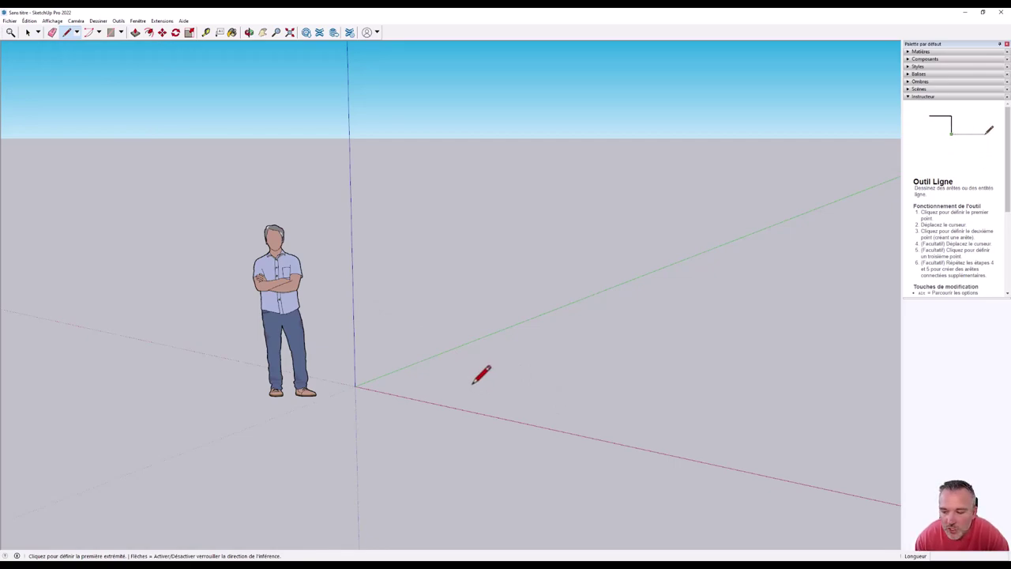
left_click(473, 385)
type("3")
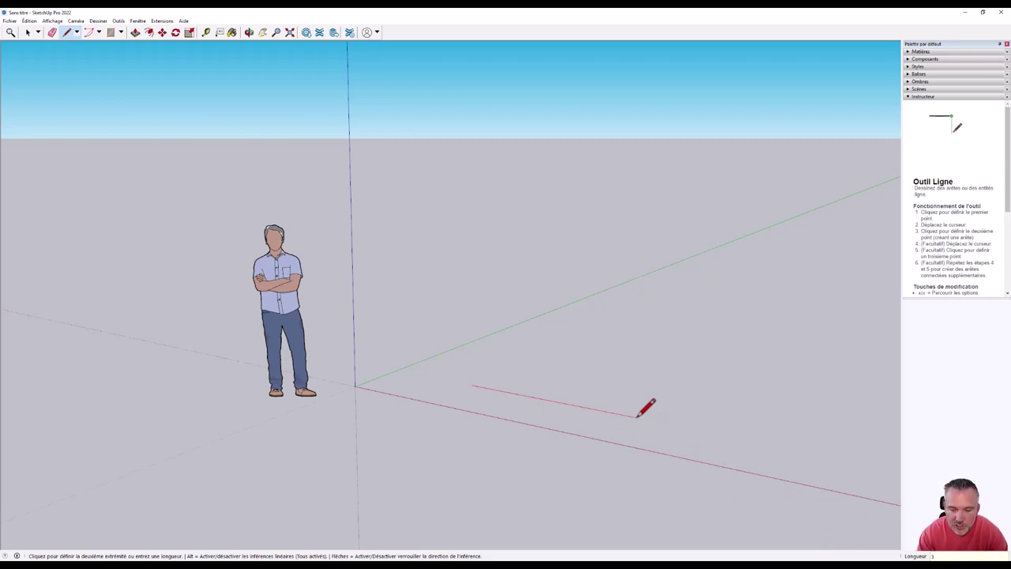
key("Return")
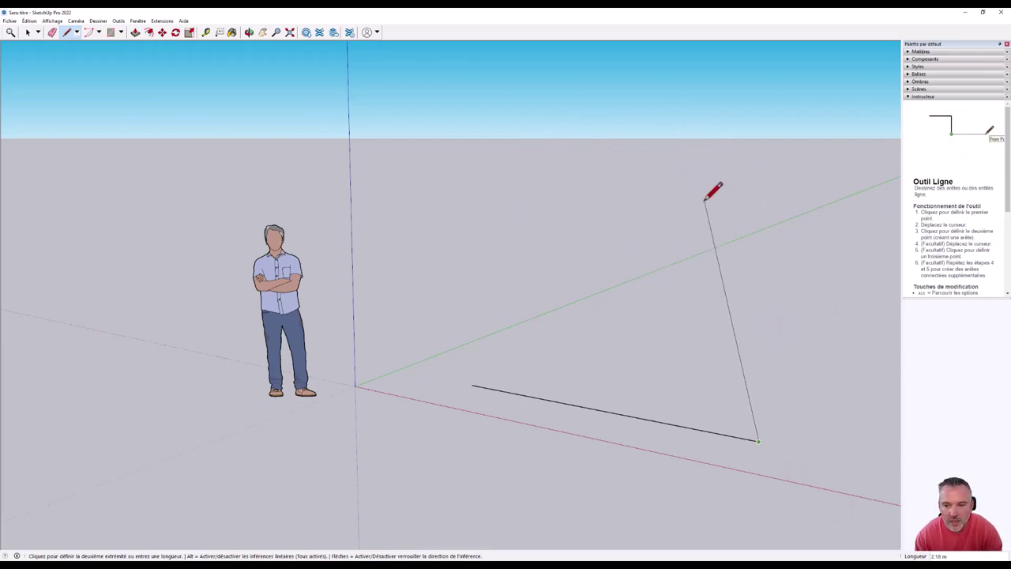
key("Escape")
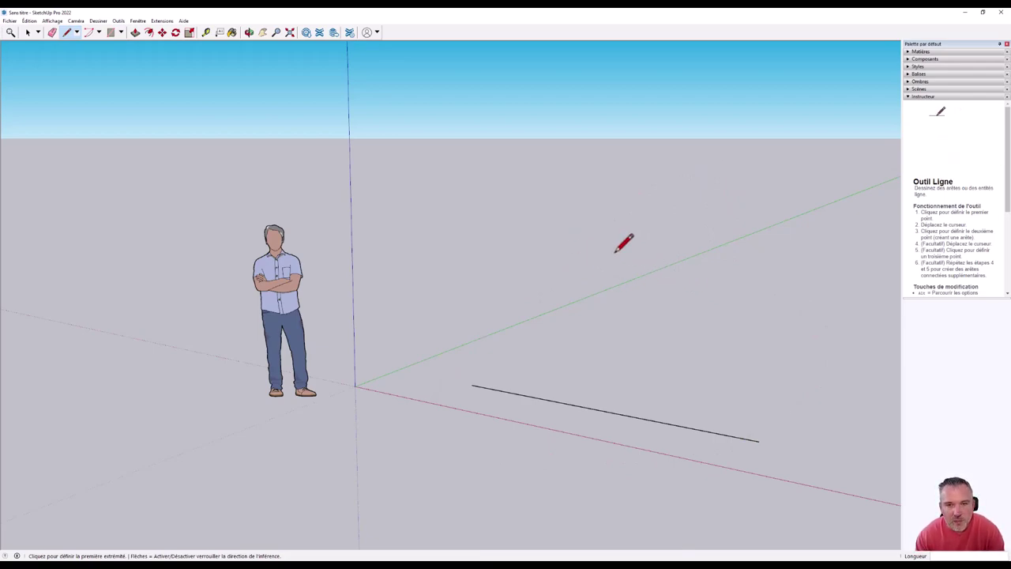
key("space")
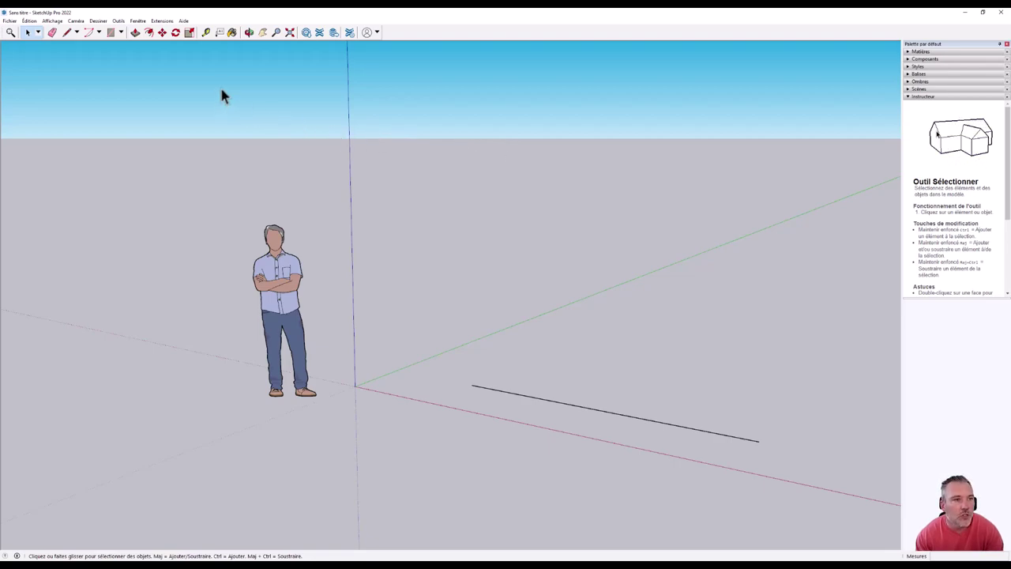
left_click(98, 21)
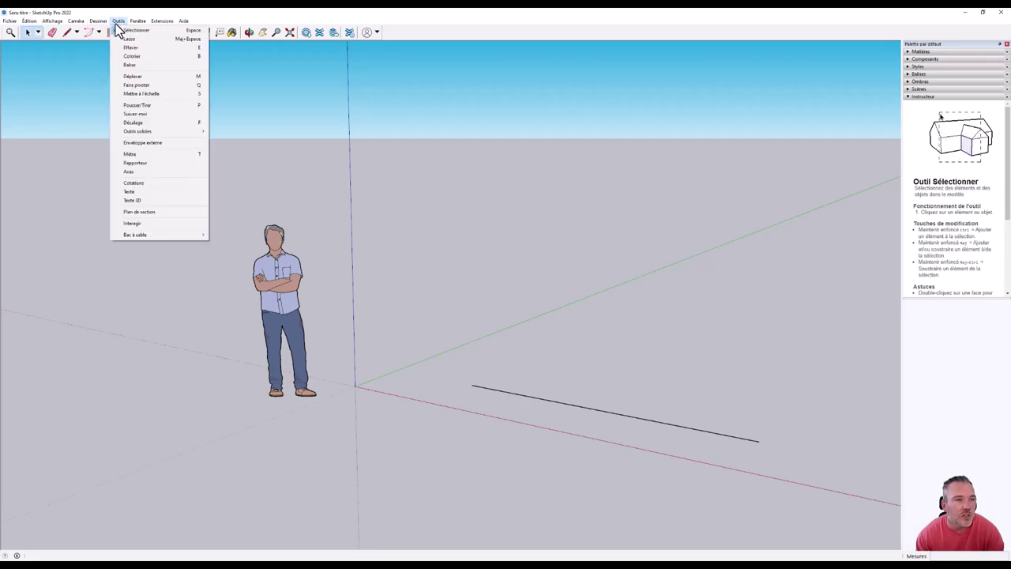
mouse_move(118, 21)
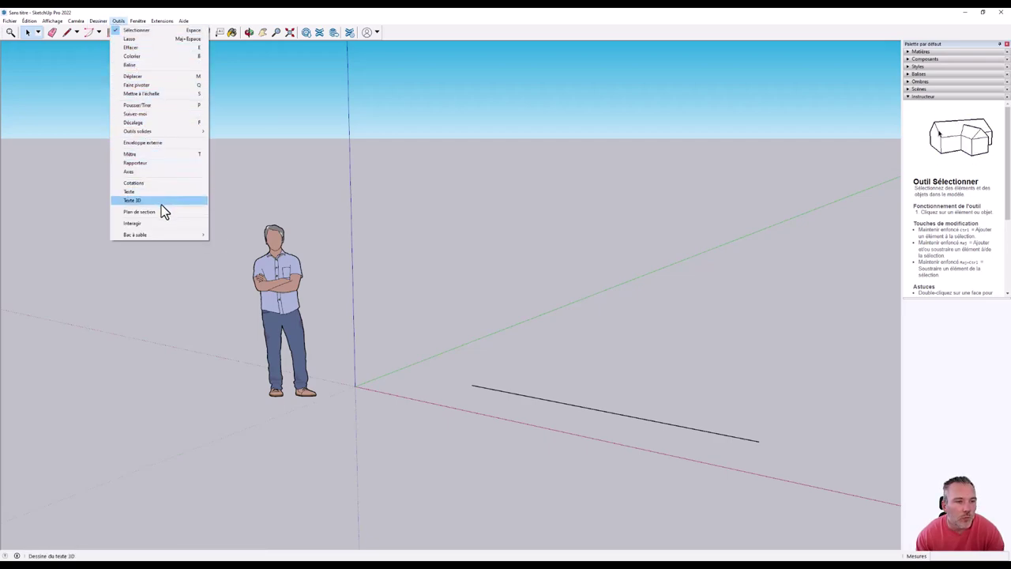
left_click(379, 32)
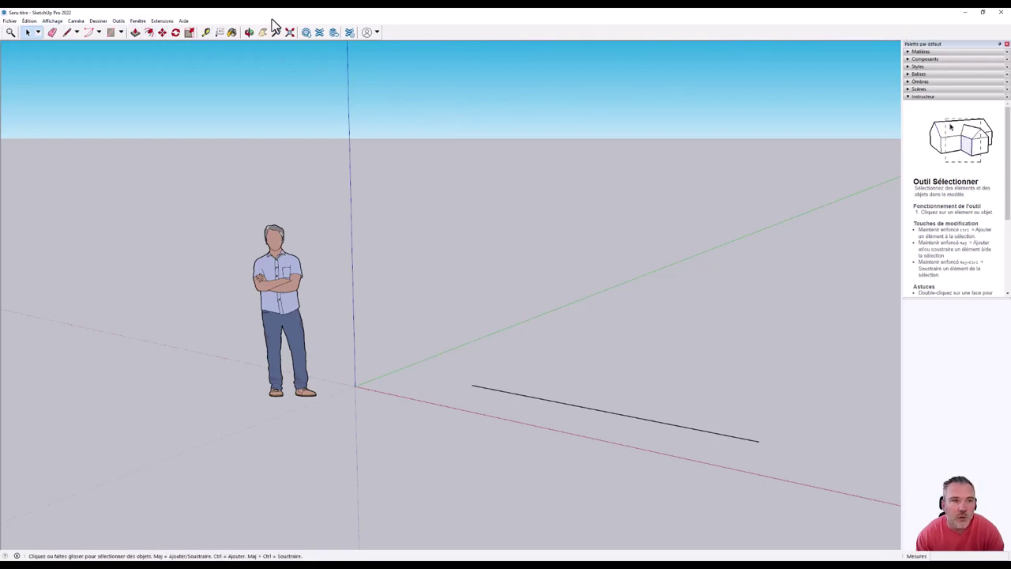
- Open the Barres d'outils dialog from the toolbar context menu, close it, and reopen the toolbar list
right_click(345, 18)
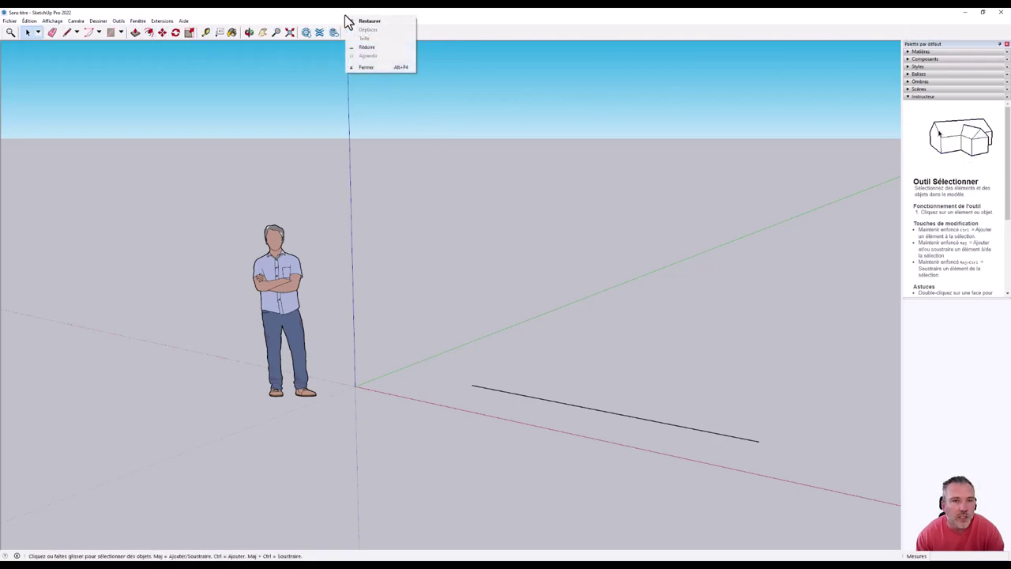
left_click(457, 35)
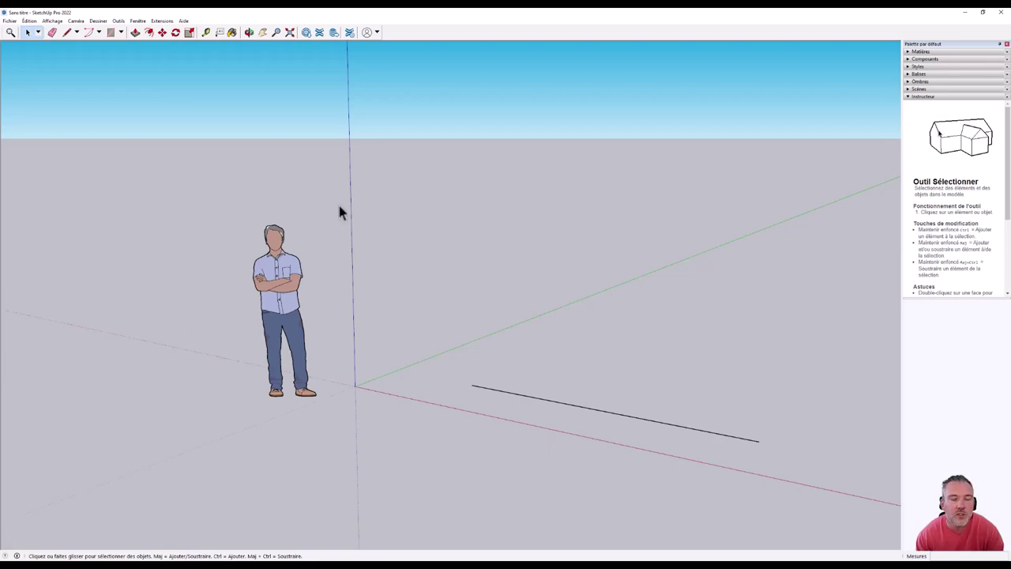
right_click(411, 42)
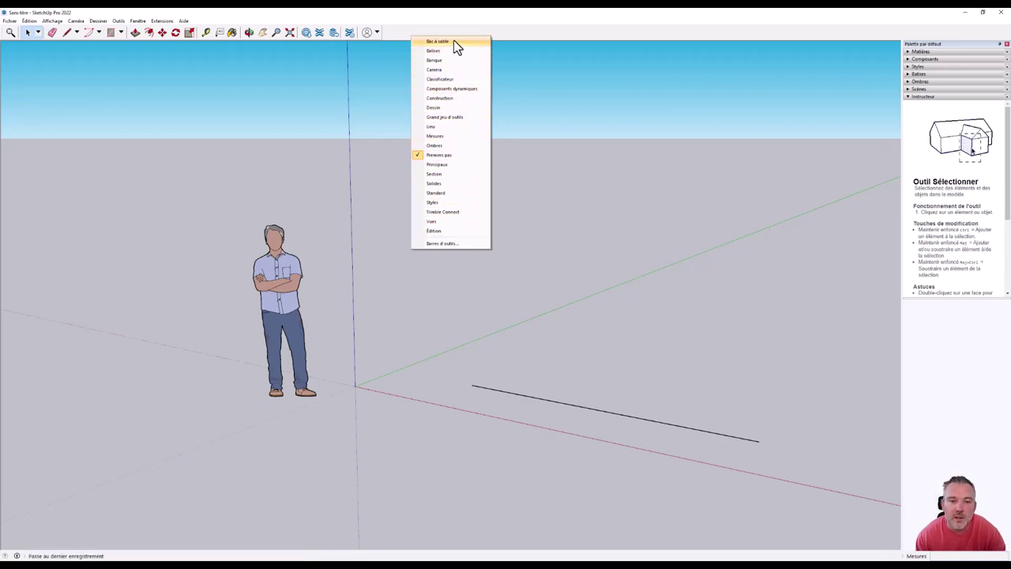
left_click(461, 244)
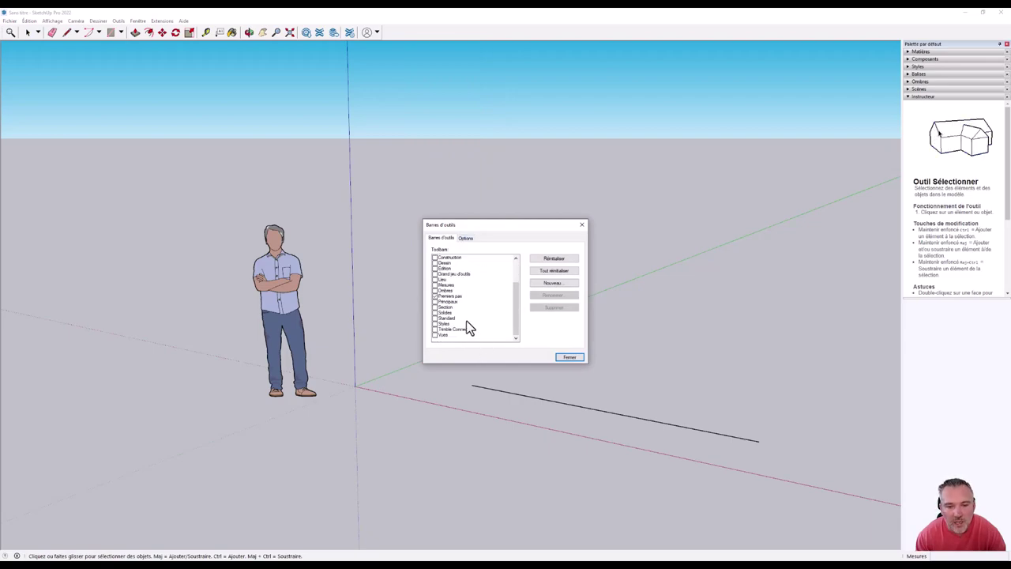
left_click(573, 357)
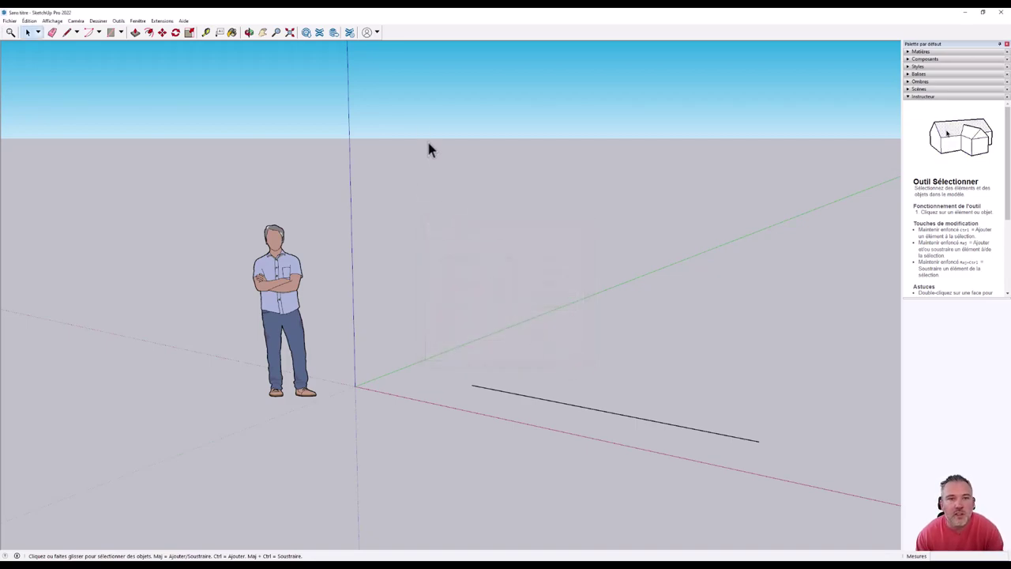
right_click(405, 35)
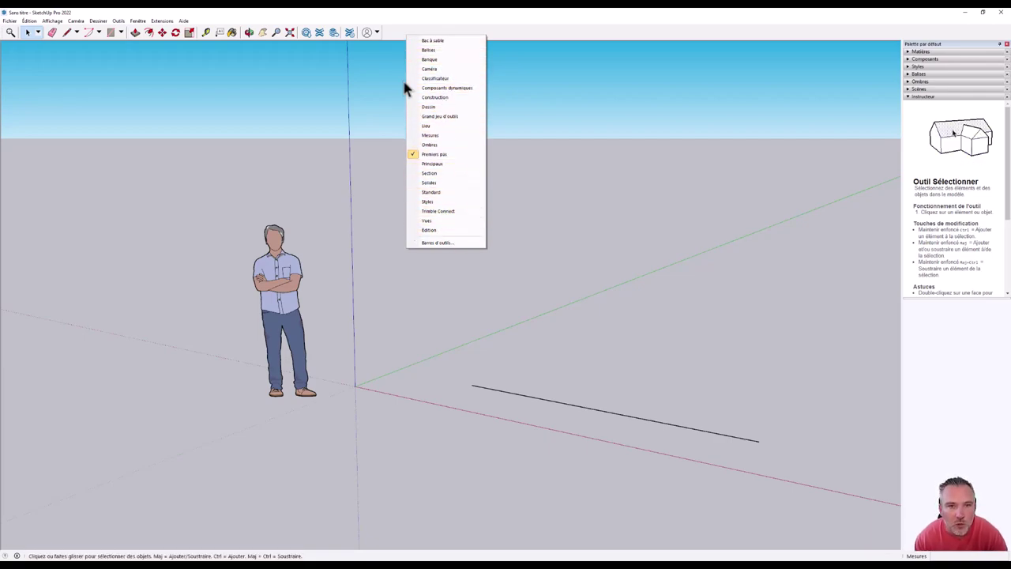
- Turn on the Grand jeu d'outils toolbar and turn off the Premiers pas toolbar
left_click(503, 41)
right_click(501, 35)
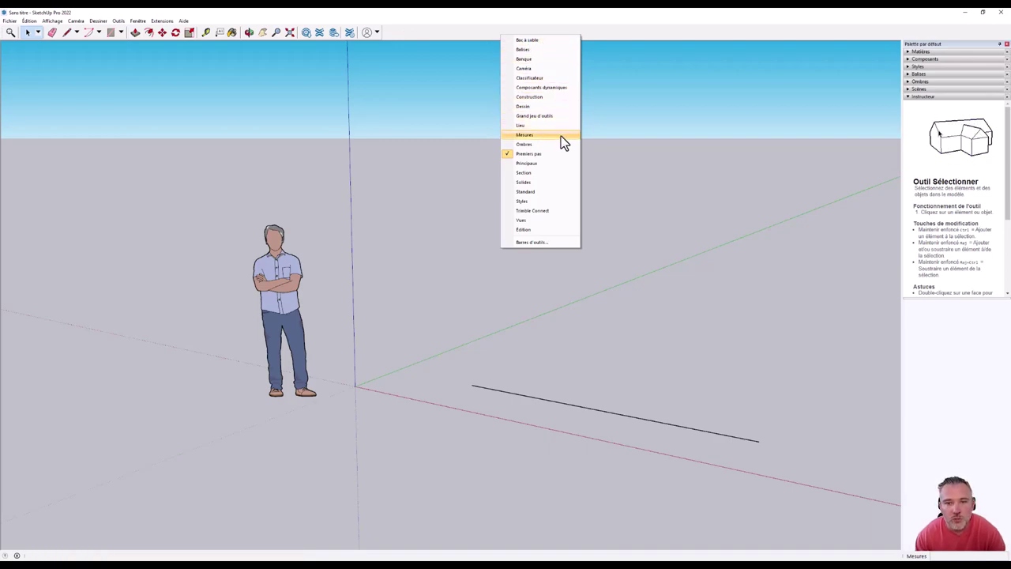
left_click(541, 116)
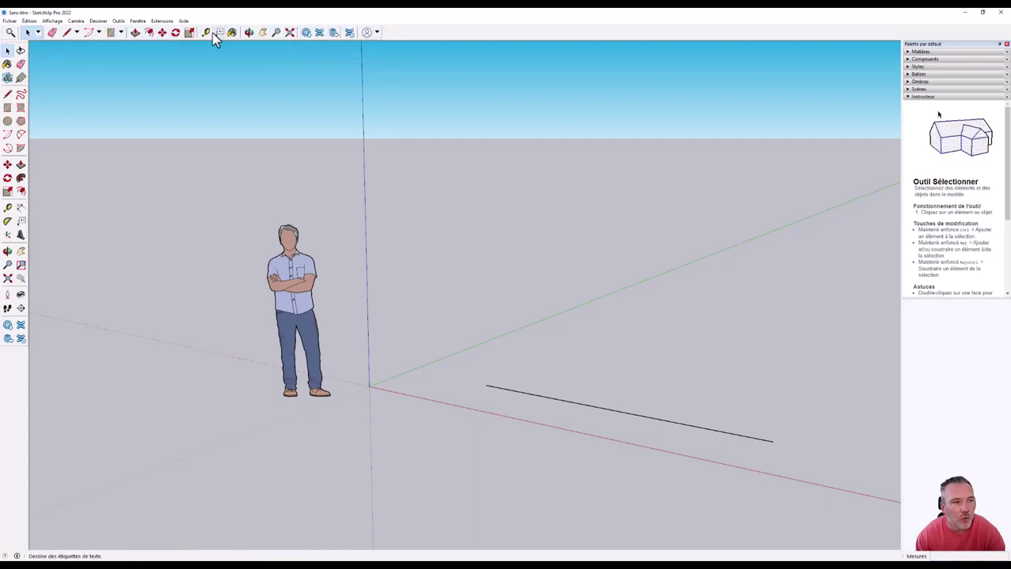
right_click(400, 28)
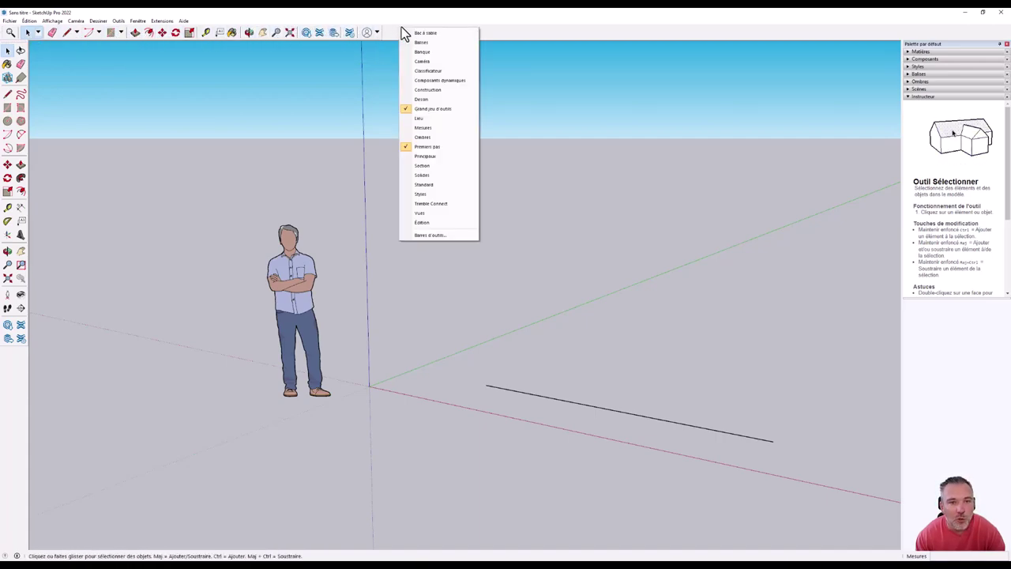
left_click(428, 146)
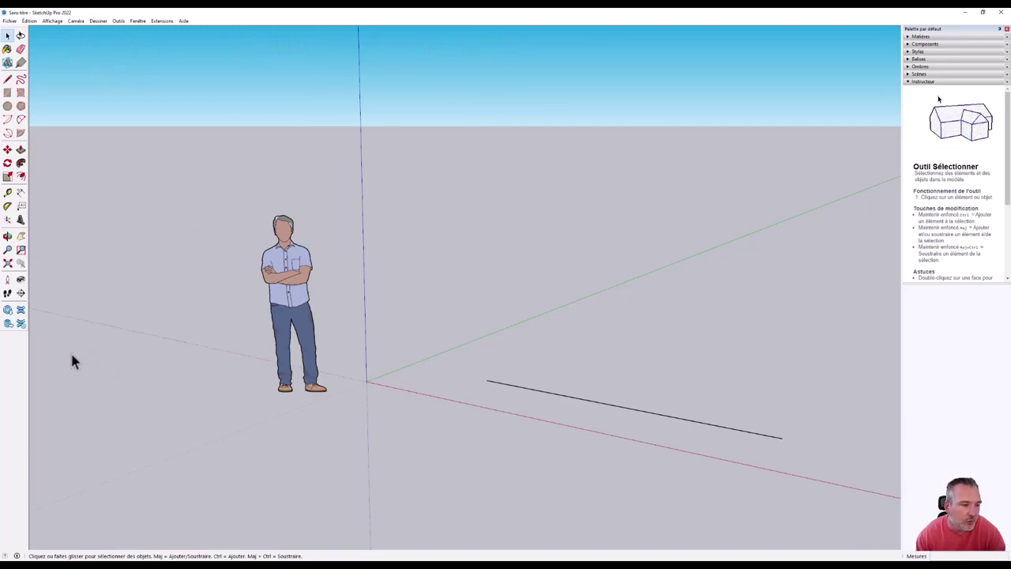
- Enable the Vues toolbar from the toolbar context menu
right_click(12, 364)
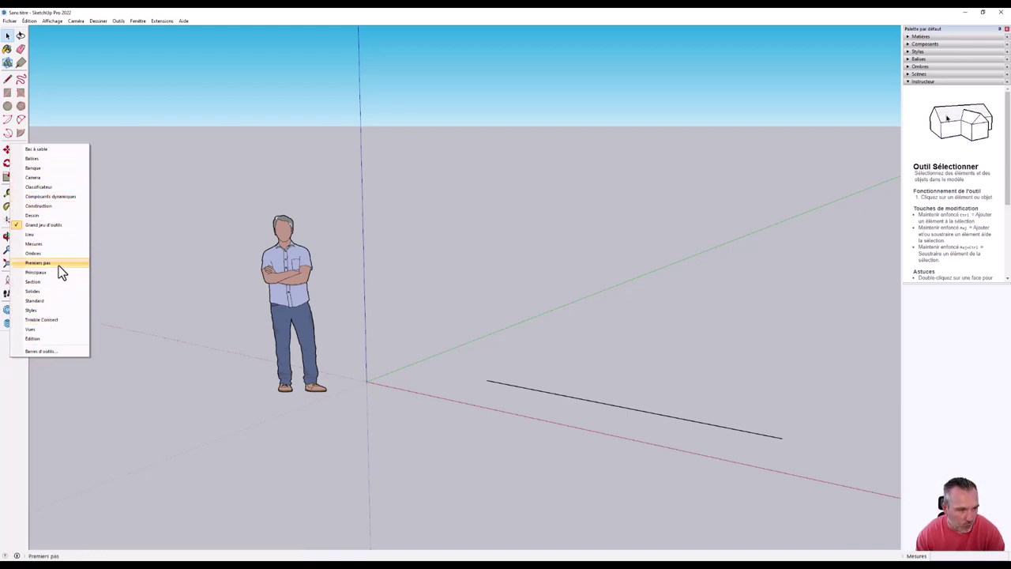
left_click(41, 329)
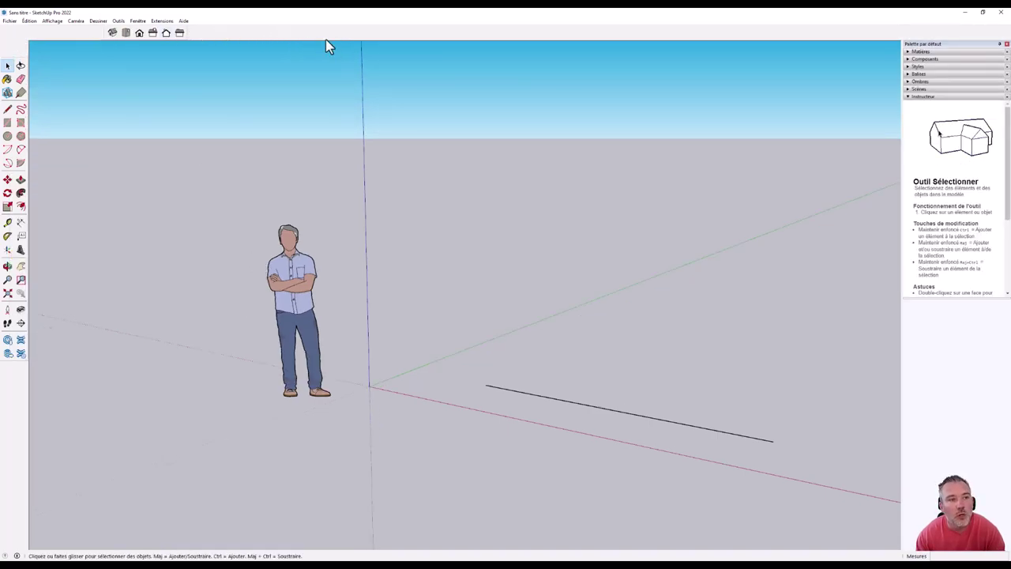
- Float the Vues toolbar, then dock it at the far left of the top row
mouse_move(103, 35)
left_mouse_down()
mouse_move(2, 36)
mouse_move(16, 53)
mouse_move(9, 35)
mouse_move(84, 38)
mouse_move(12, 34)
left_mouse_up()
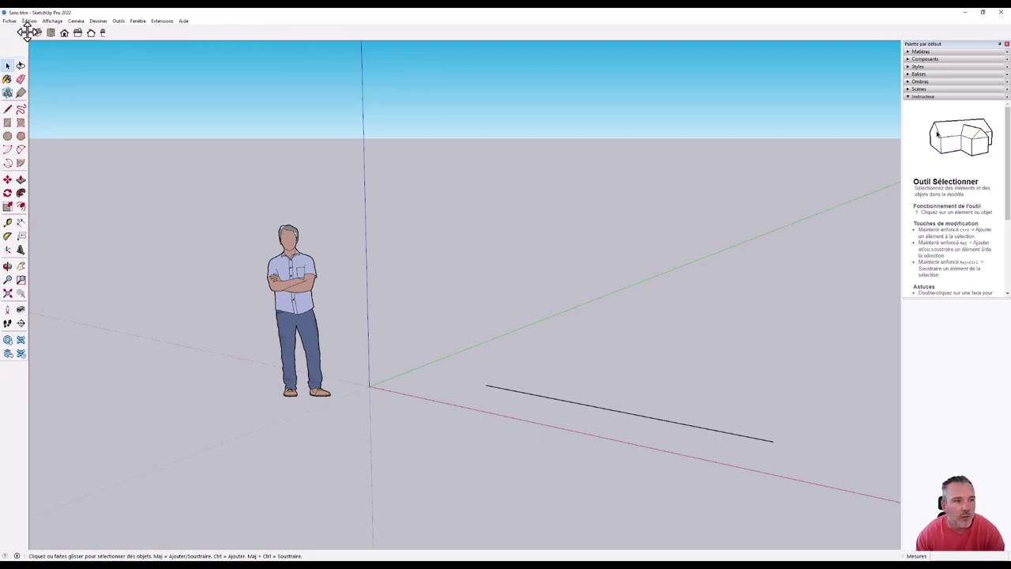
mouse_move(12, 34)
left_mouse_down()
mouse_move(410, 233)
mouse_move(346, 108)
left_mouse_up()
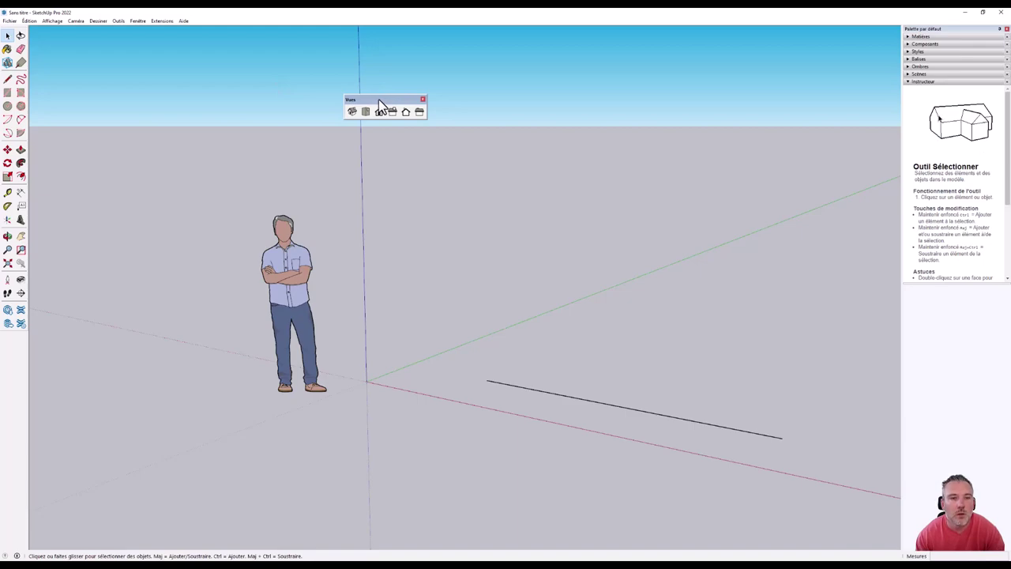
left_click_drag(385, 101, 254, 89)
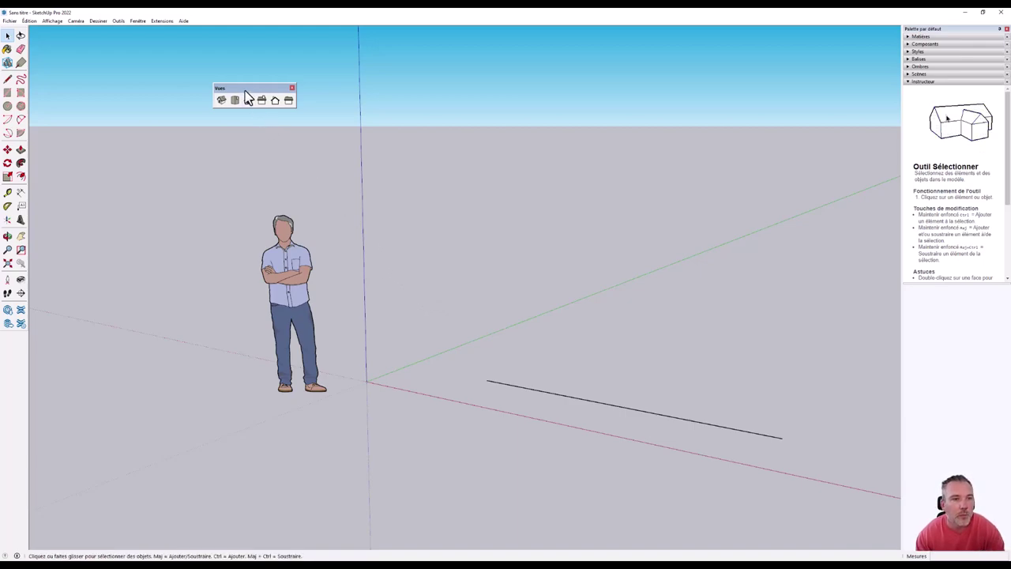
mouse_move(246, 91)
left_mouse_down()
mouse_move(87, 11)
mouse_move(86, 37)
mouse_move(32, 31)
mouse_move(14, 42)
left_mouse_up()
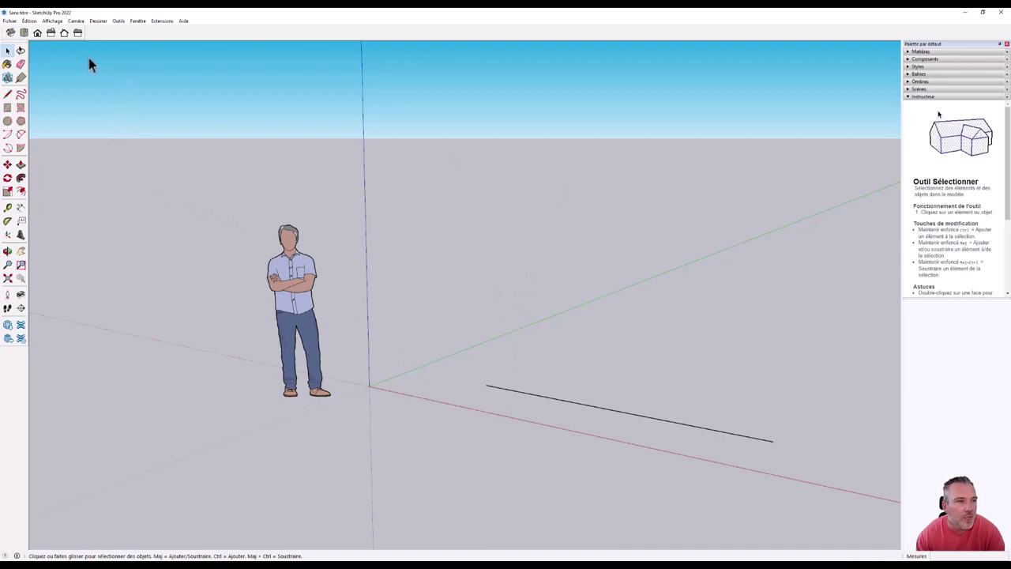
- Cycle through the Iso, Top, Front, Right, Back and Left standard views and back
left_click(11, 35)
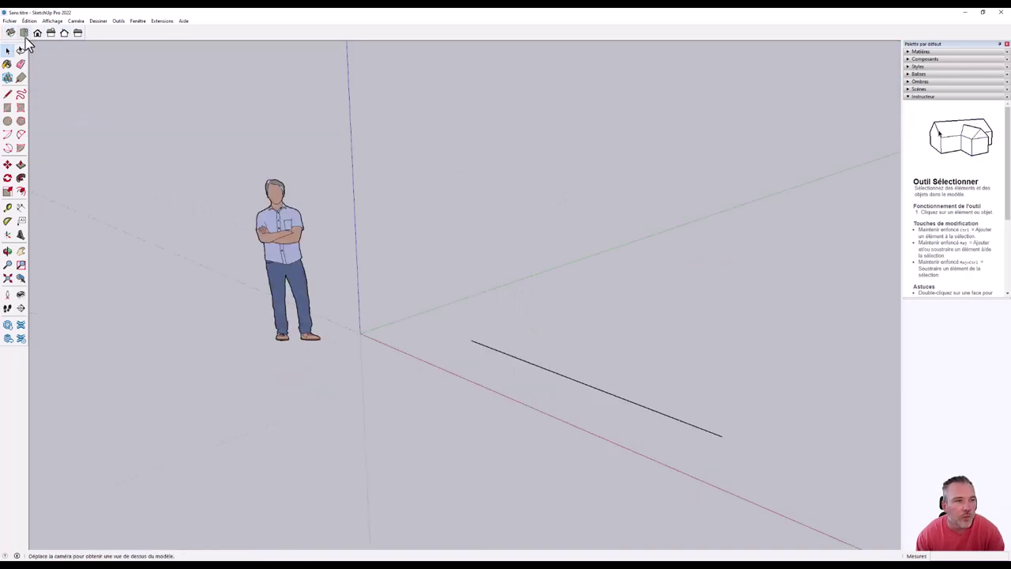
left_click(23, 33)
left_click(35, 37)
left_click(52, 37)
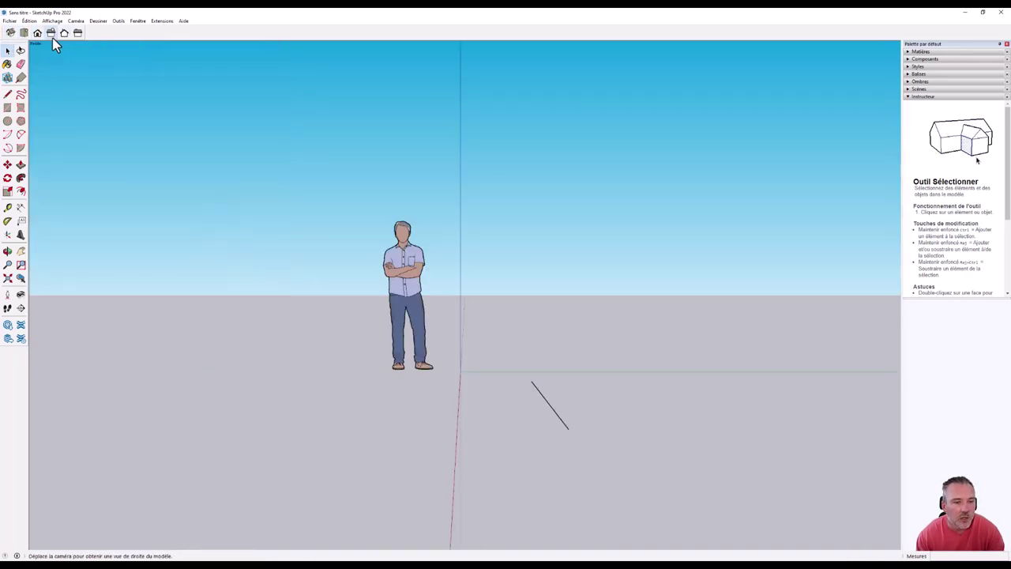
left_click(67, 35)
left_click(79, 35)
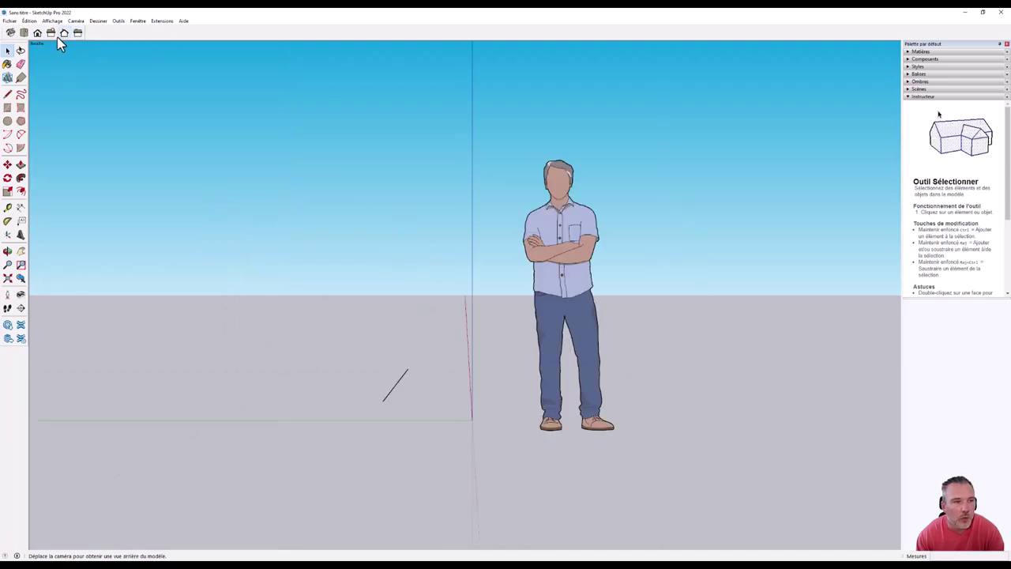
left_click(64, 35)
left_click(51, 36)
left_click(36, 35)
left_click(24, 34)
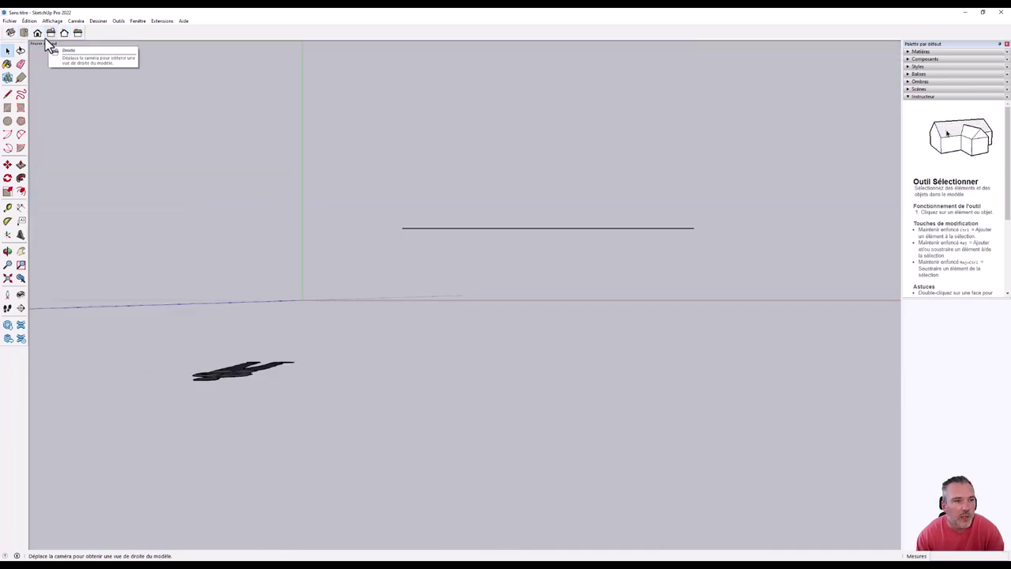
- Orbit to a tilted perspective and enable the face Styles toolbar
middle_click_drag(442, 395, 377, 450)
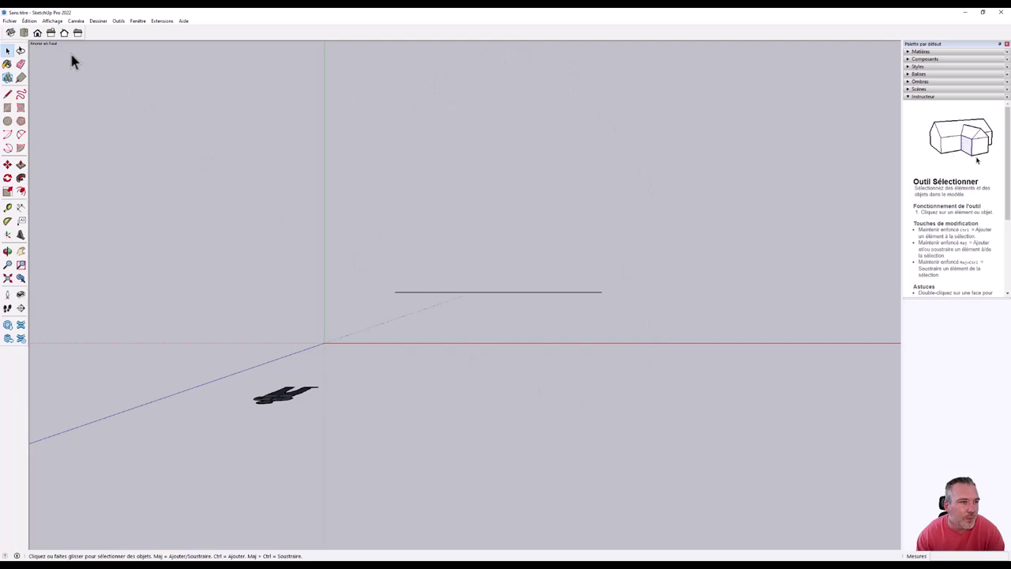
right_click(117, 34)
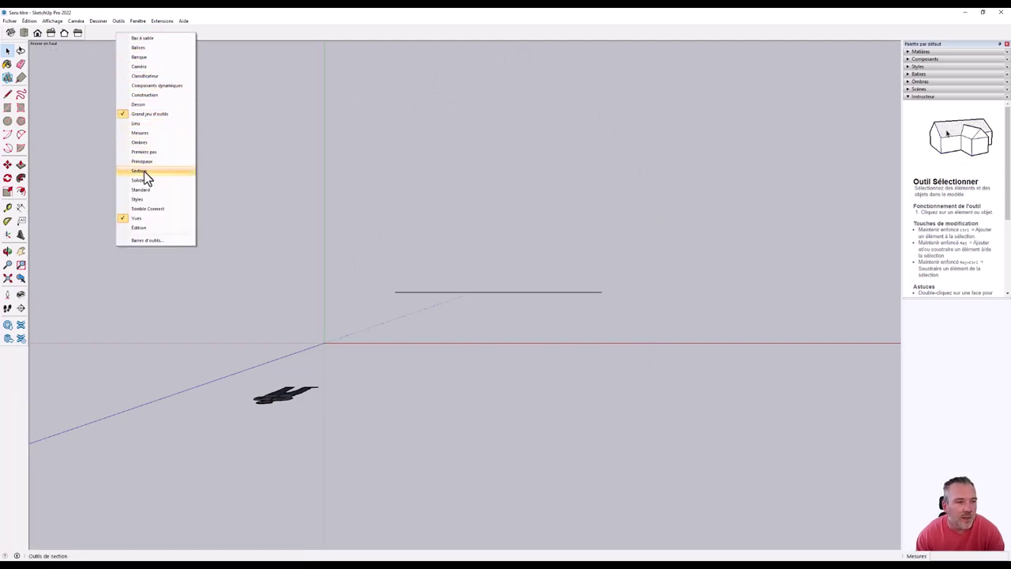
left_click(139, 199)
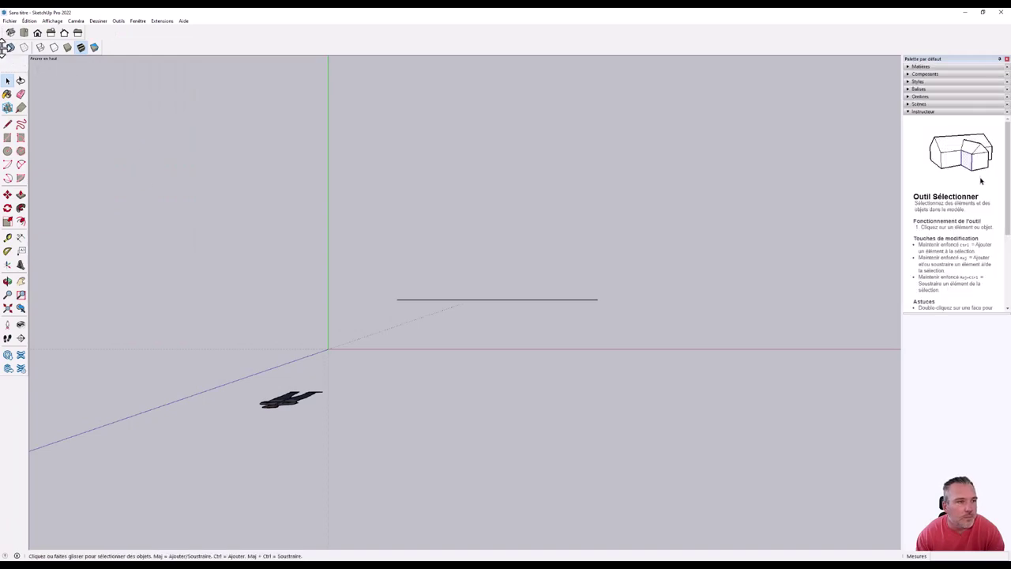
- Dock the Styles toolbar beside the main toolbar, then return to a ground-level perspective
mouse_move(5, 48)
left_mouse_down()
mouse_move(76, 17)
mouse_move(85, 32)
left_mouse_up()
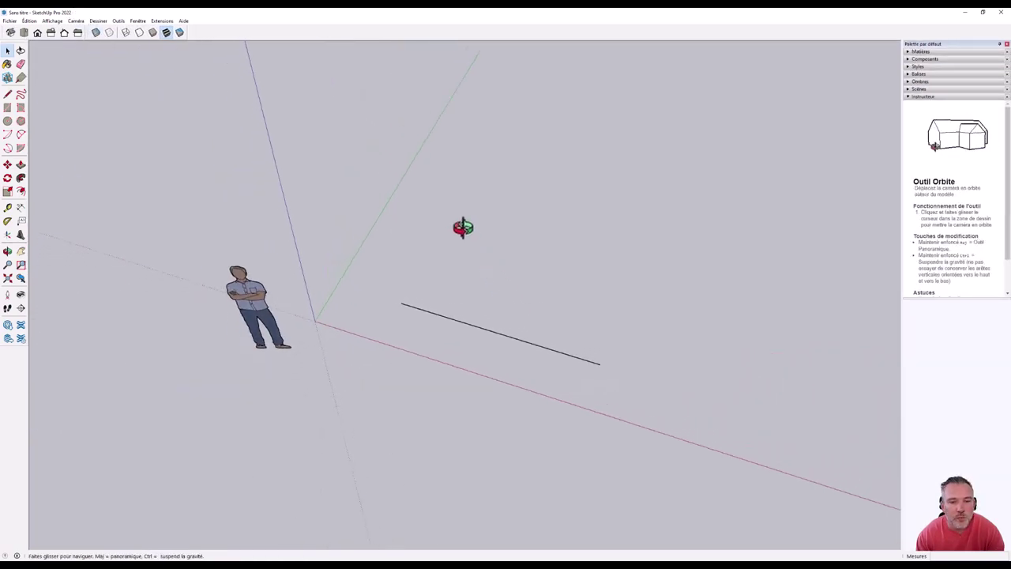
mouse_move(564, 407)
middle_mouse_down()
mouse_move(575, 465)
mouse_move(421, 312)
mouse_move(460, 246)
mouse_move(513, 314)
middle_mouse_up()
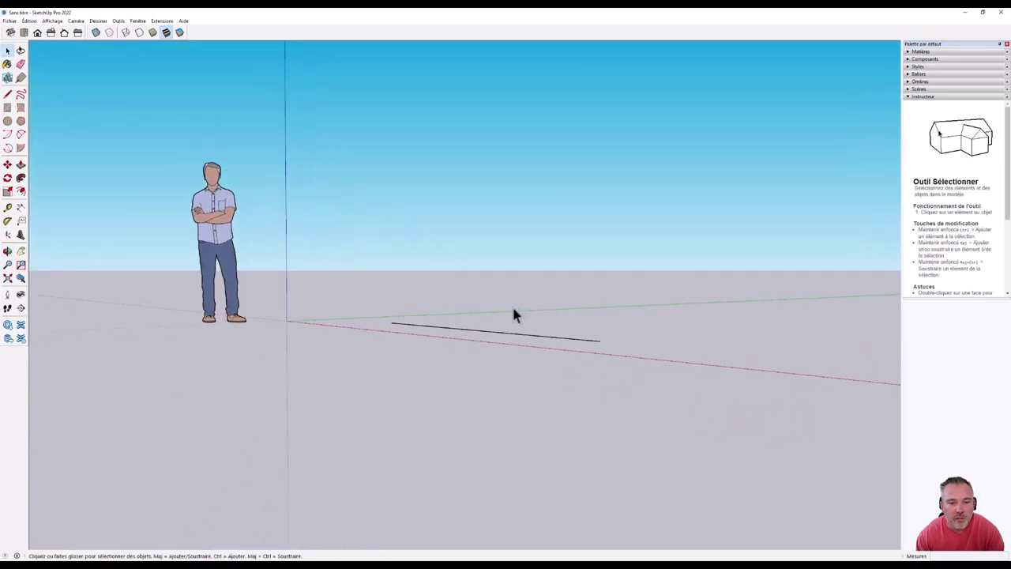
middle_click_drag(477, 279, 480, 327)
scroll(487, 261, "up", 1)
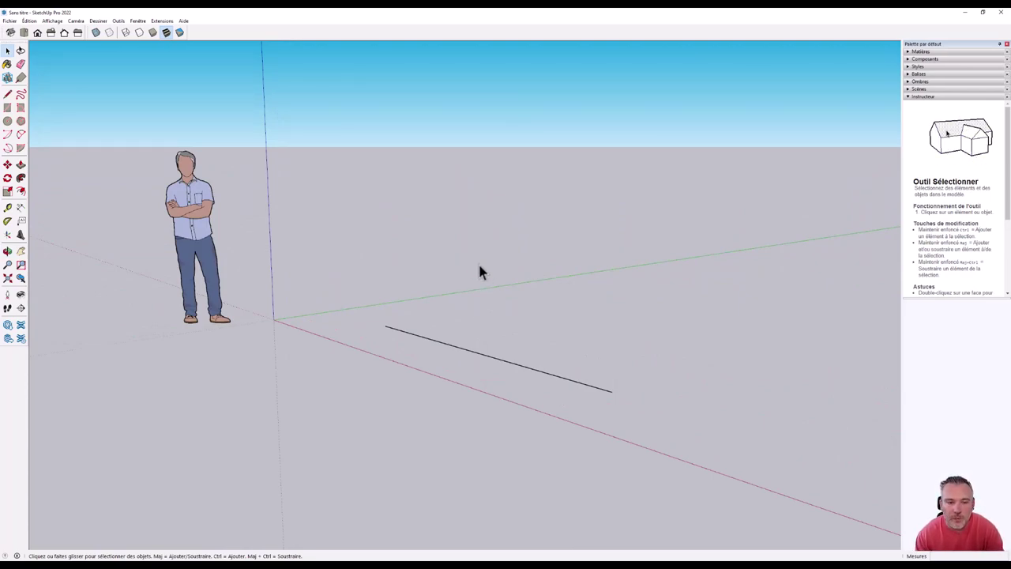
- Draw a rectangle from the 3-metre line's end to an opposite corner, then view it from Top
left_click(7, 108)
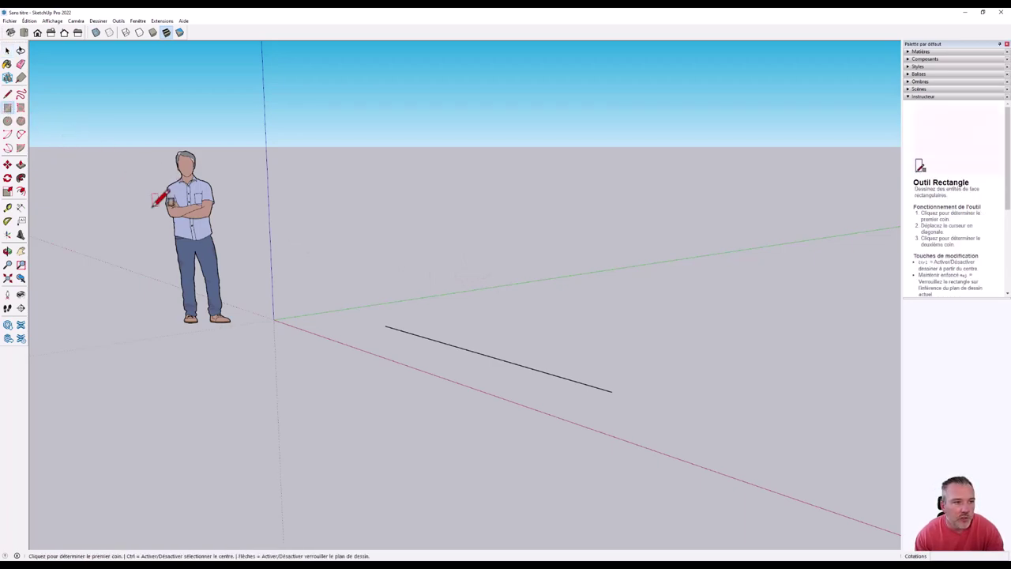
left_click(385, 324)
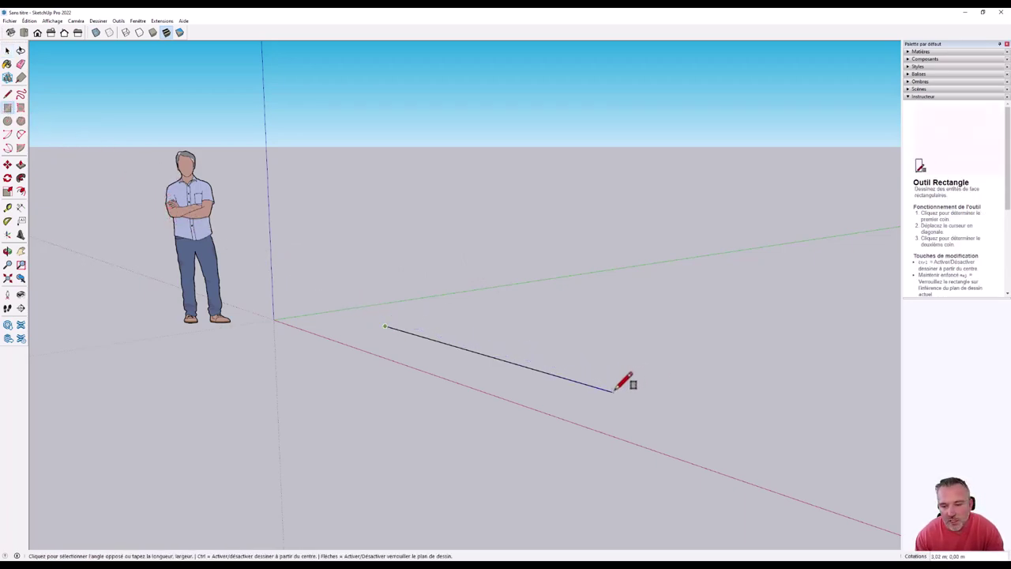
left_click(778, 338)
middle_click_drag(774, 336, 724, 406)
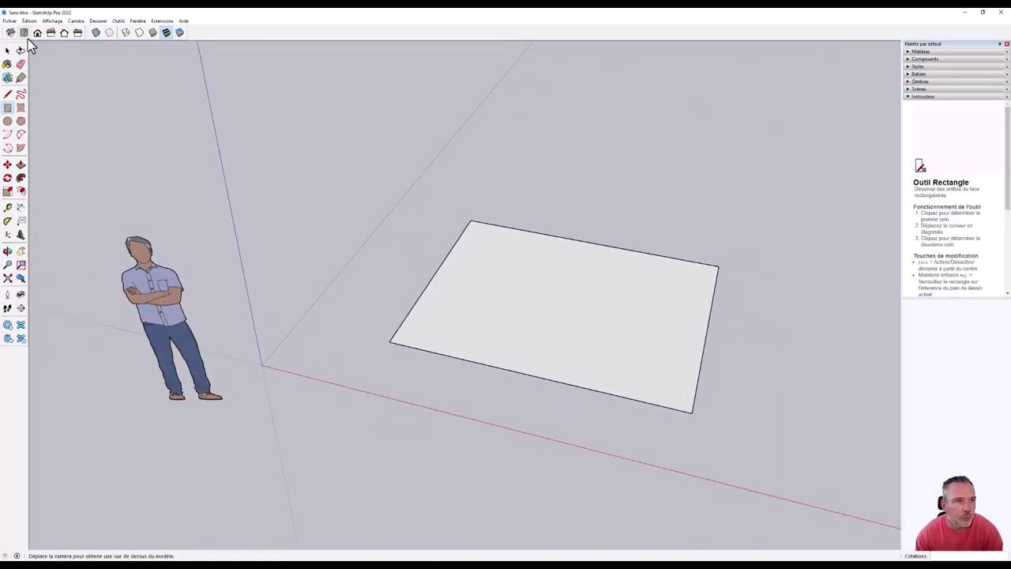
left_click(25, 34)
scroll(537, 193, "up", 3)
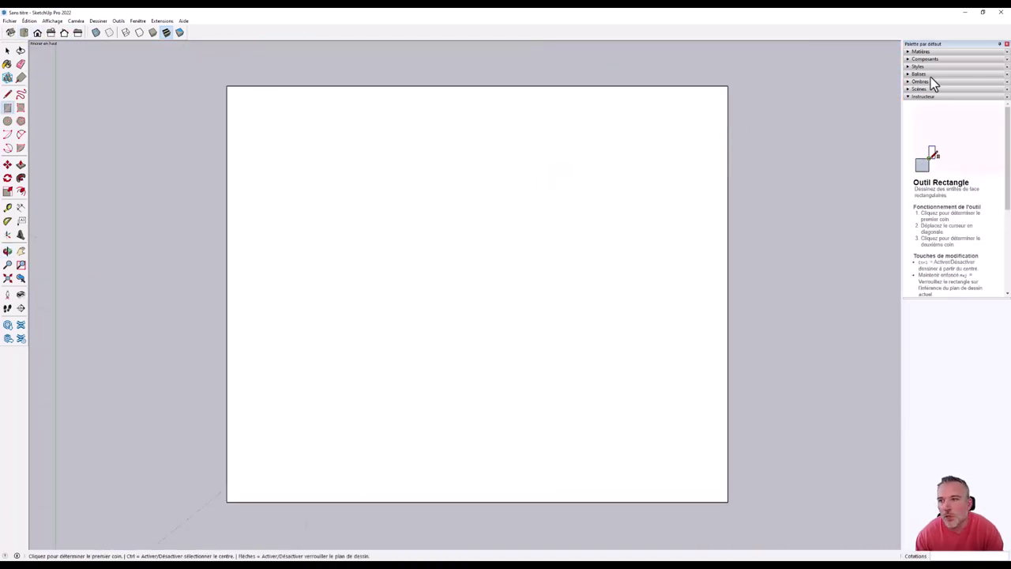
- Paint the rectangle with Ciment à rainures sans joints and switch faces to Shaded display
left_click(920, 51)
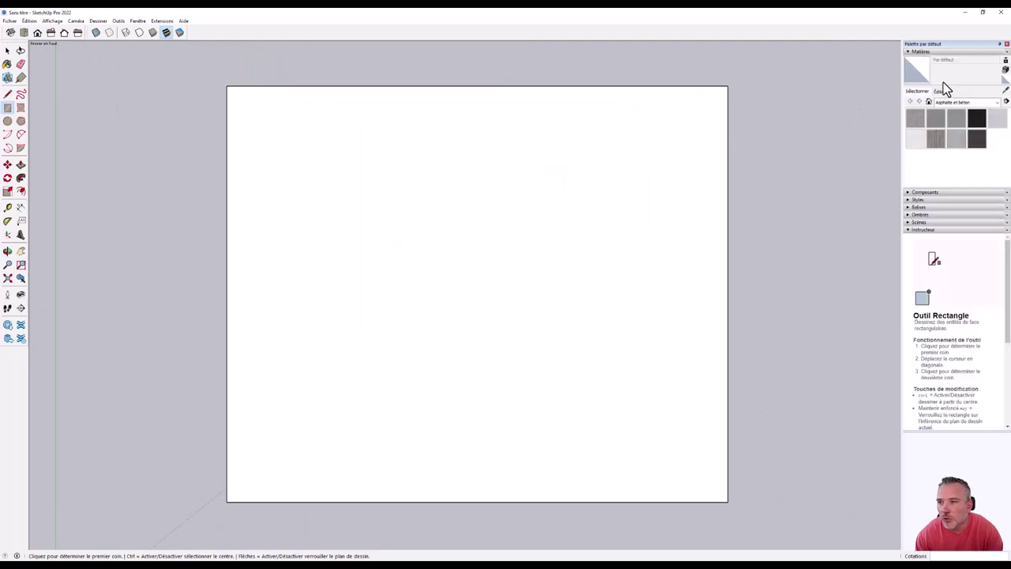
left_click(936, 139)
left_click(520, 212)
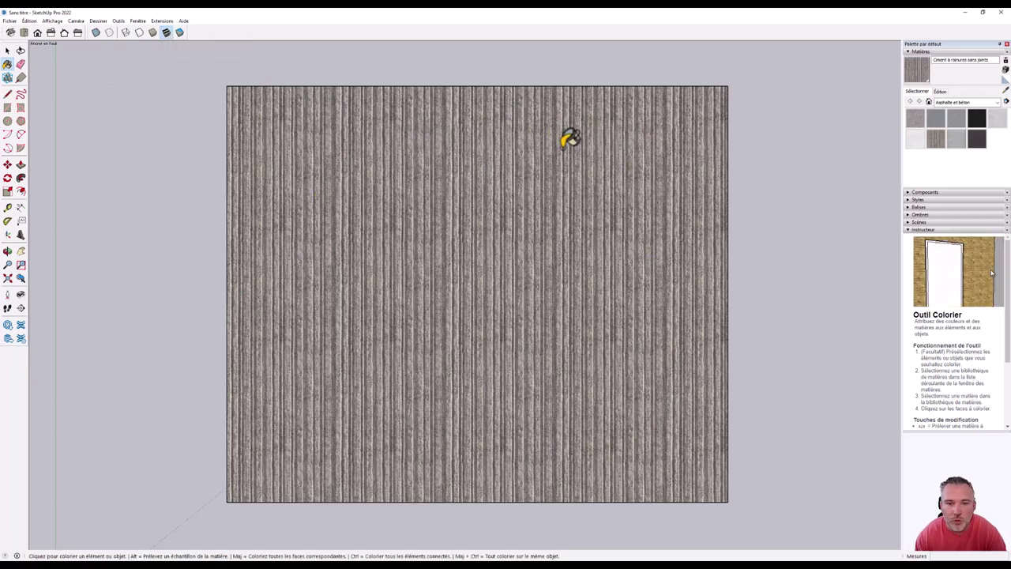
left_click(153, 33)
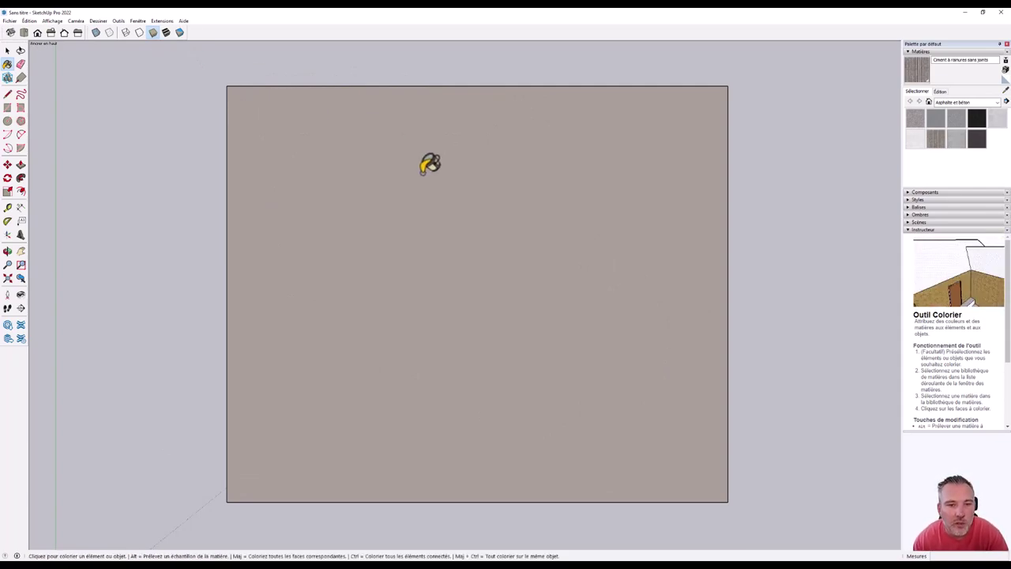
- Switch to Hidden Line style, orbit to a tilted view and select the rectangle's face
left_click(139, 32)
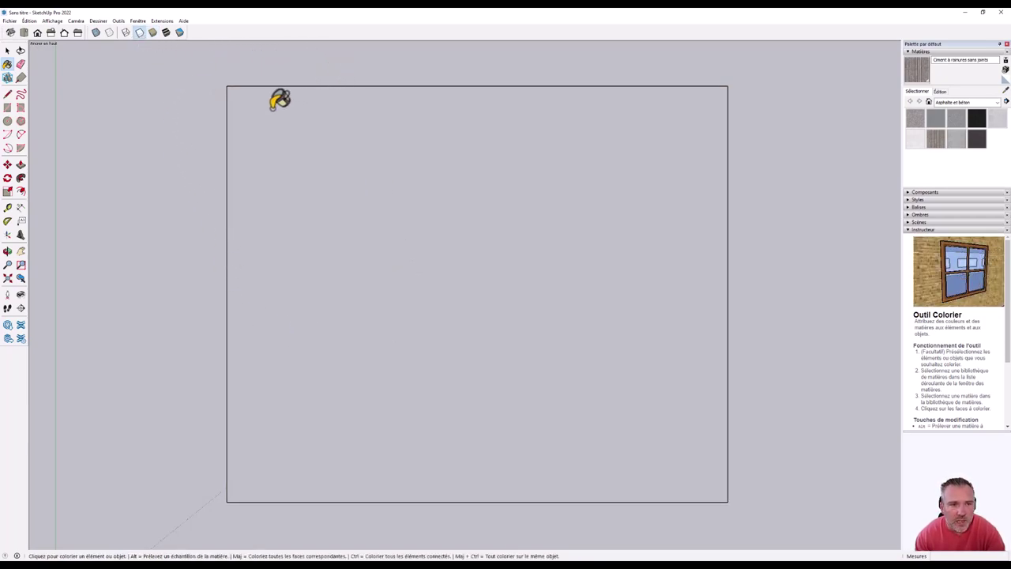
mouse_move(591, 420)
middle_mouse_down()
mouse_move(616, 330)
mouse_move(584, 96)
mouse_move(598, 444)
mouse_move(578, 154)
mouse_move(631, 395)
mouse_move(614, 440)
middle_mouse_up()
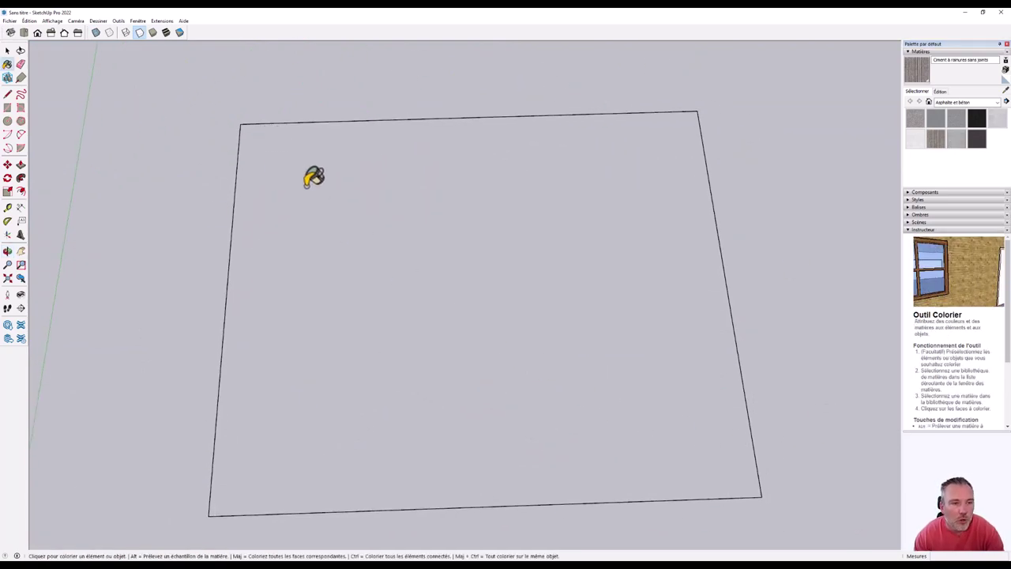
key("space")
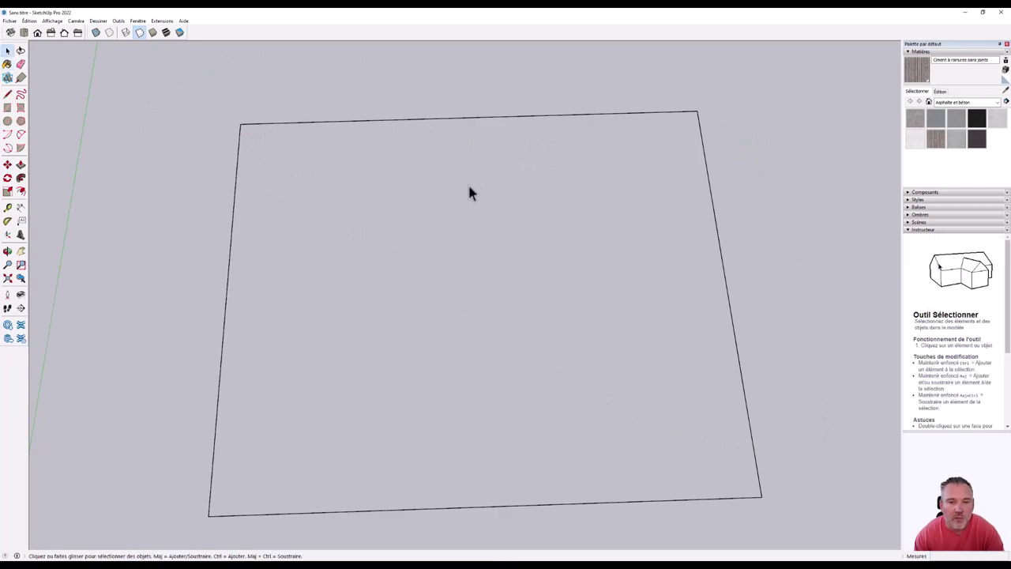
left_click(469, 183)
- Select only the rectangle's face without its edges, then view it from directly above
mouse_move(464, 523)
middle_mouse_down()
mouse_move(492, 508)
mouse_move(499, 489)
middle_mouse_up()
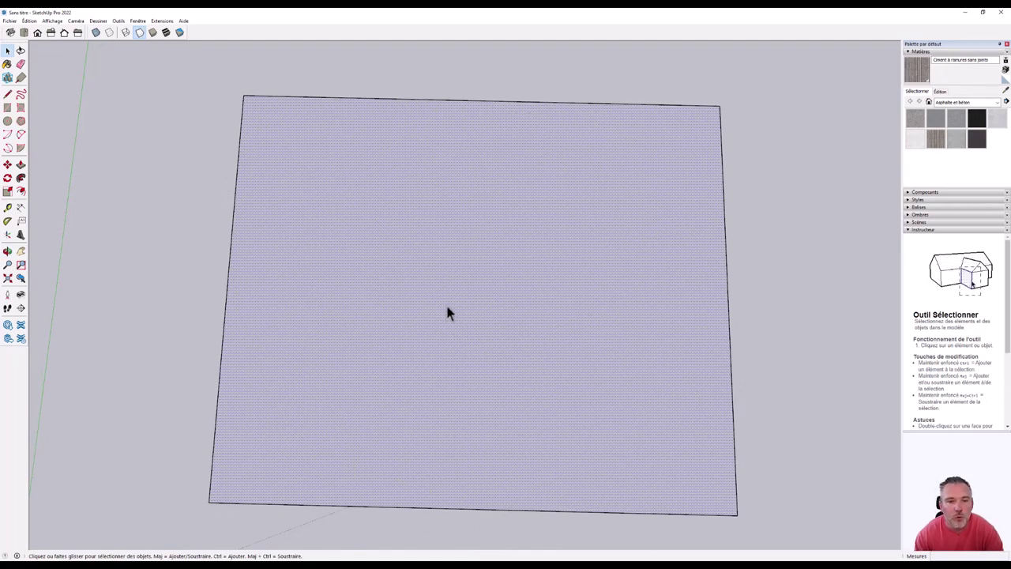
double_click(357, 245)
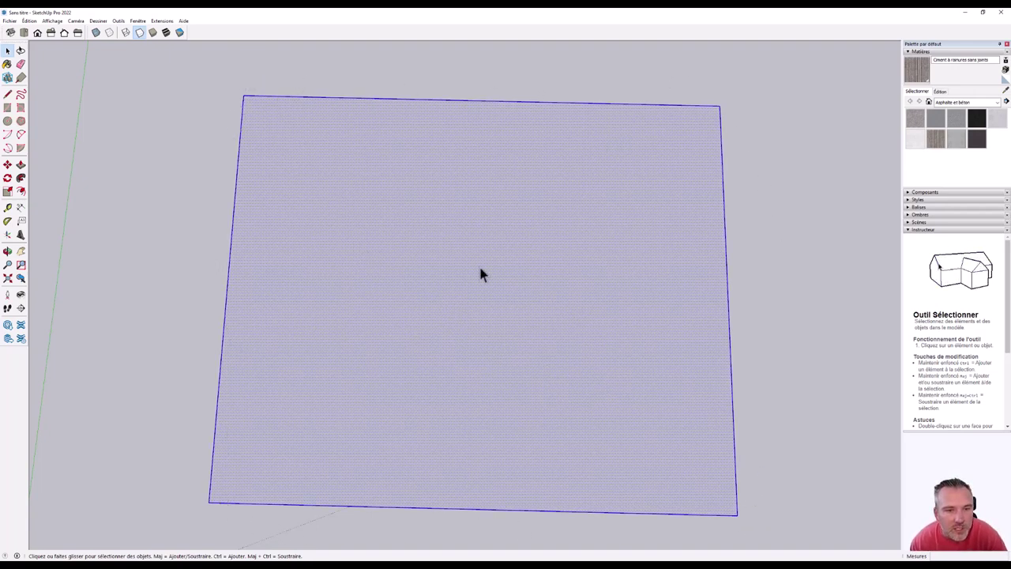
left_click(753, 217)
left_click(436, 207)
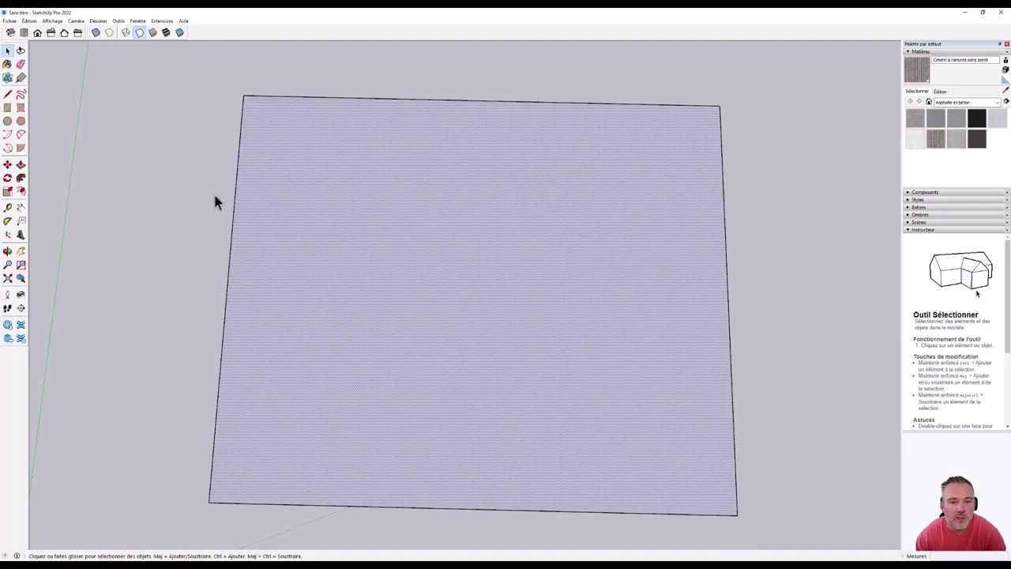
left_click(35, 35)
left_click(24, 32)
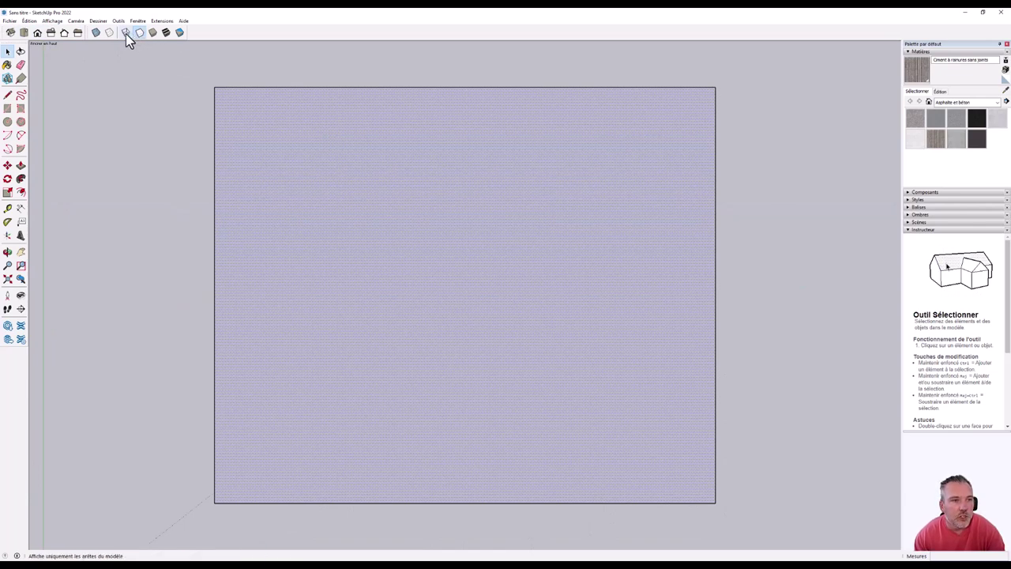
- Go from Wireframe to Monochrome face style so the deselected rectangle shows plain white
left_click(126, 33)
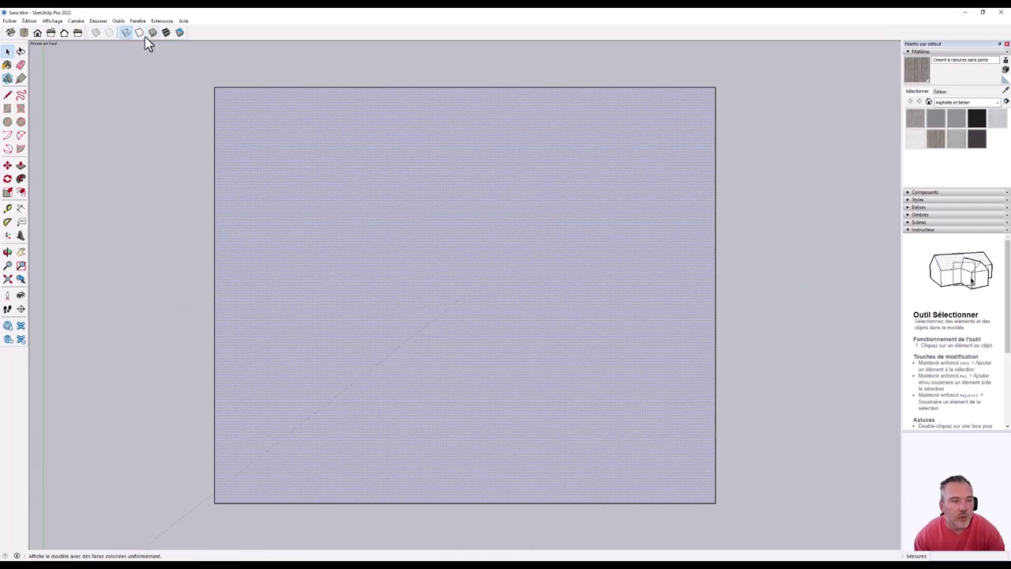
left_click(232, 75)
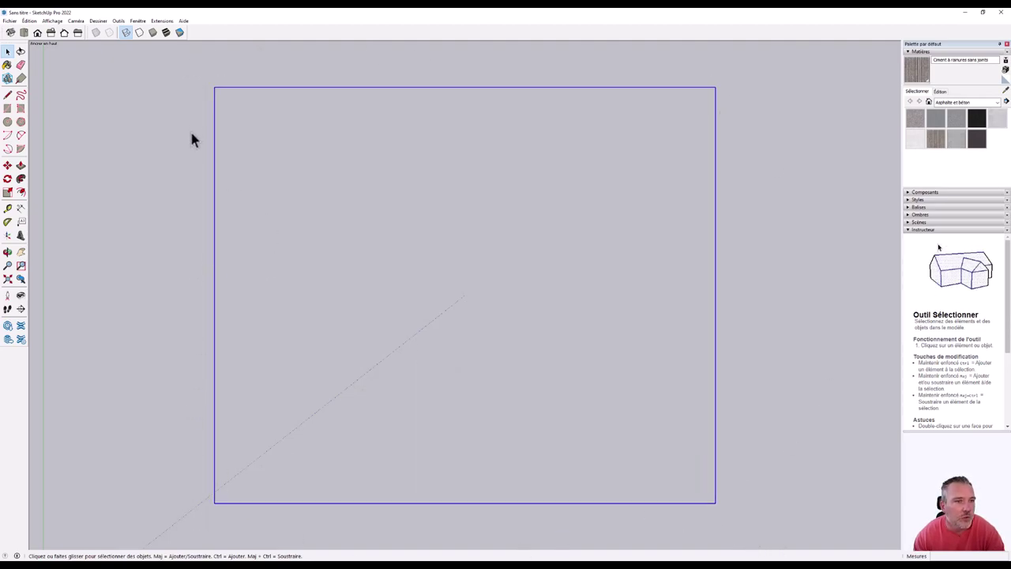
left_click(179, 33)
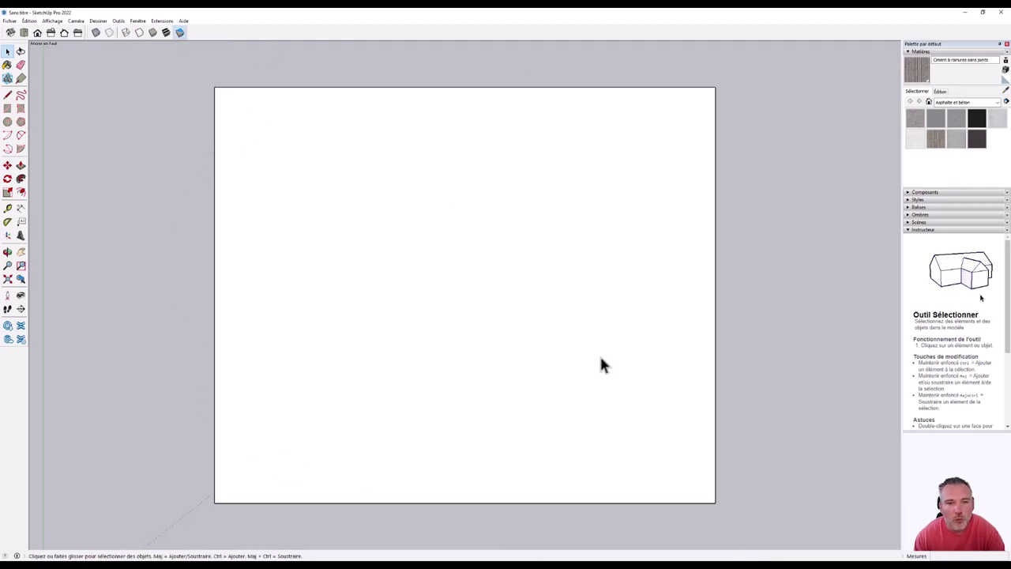
- Reverse the rectangle's face with Inverser les faces so its blue back side shows in perspective
mouse_move(628, 500)
middle_mouse_down()
mouse_move(580, 368)
mouse_move(545, 413)
mouse_move(507, 410)
mouse_move(425, 320)
middle_mouse_up()
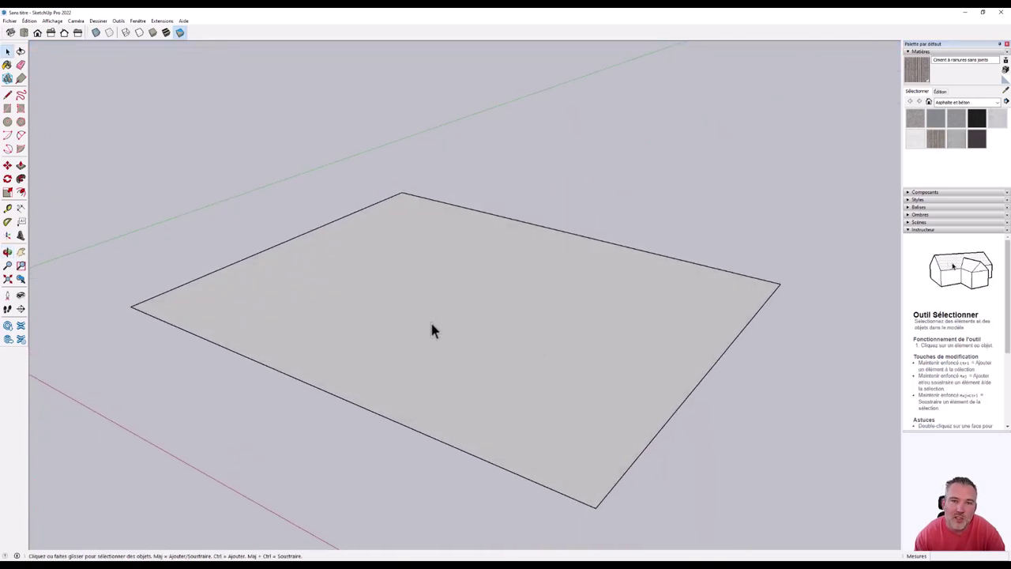
right_click(422, 305)
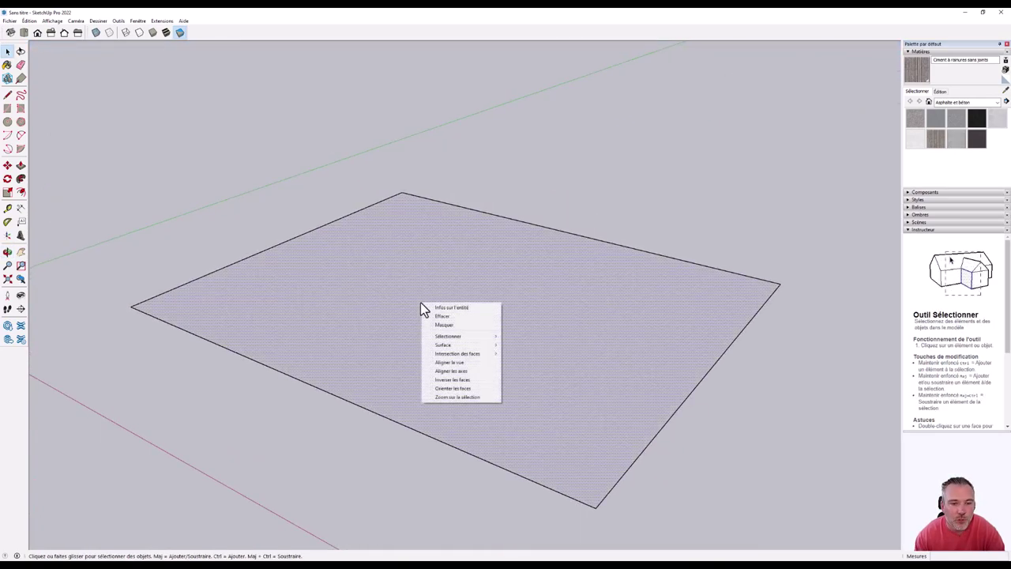
left_click(462, 382)
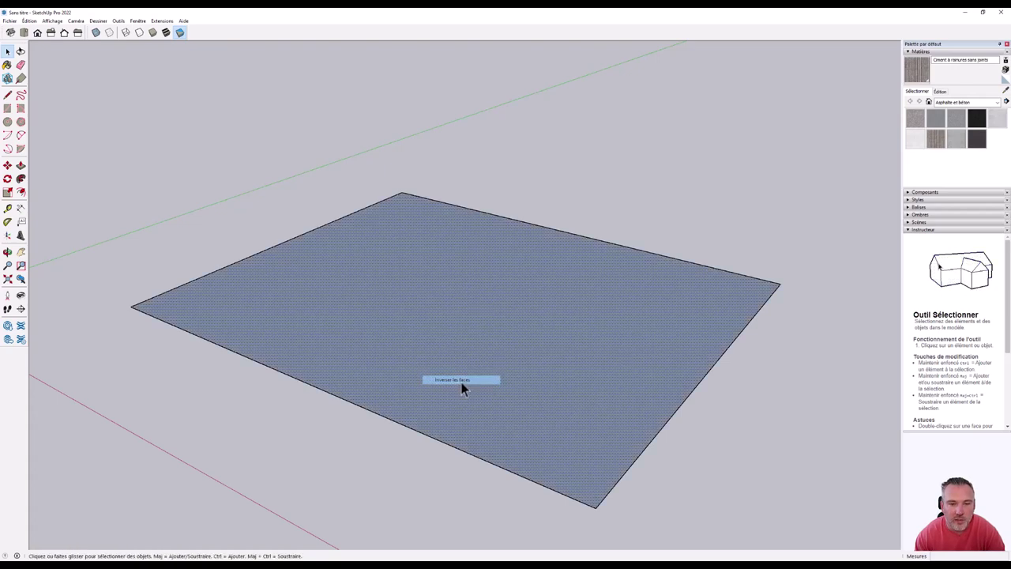
middle_click_drag(463, 382, 627, 377)
middle_click_drag(526, 142, 509, 174)
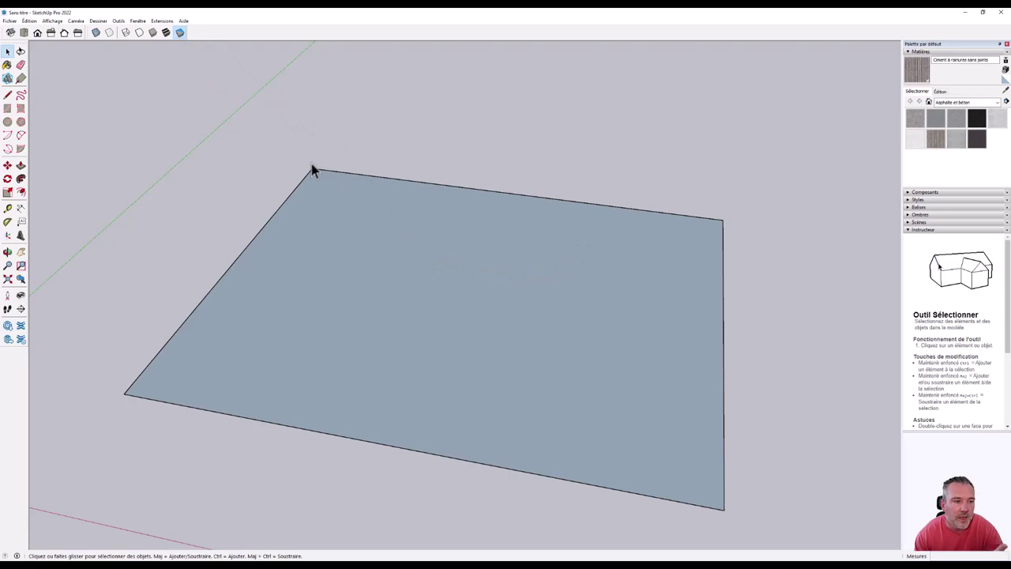
- Apply Inverser les faces again to restore the white front, deselect, and view from lower
right_click(357, 196)
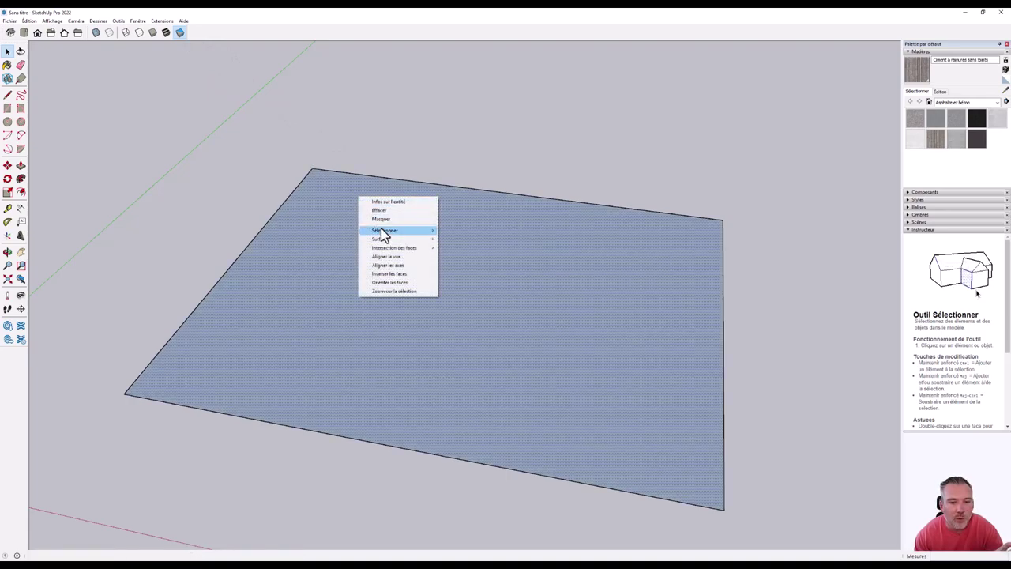
left_click(412, 275)
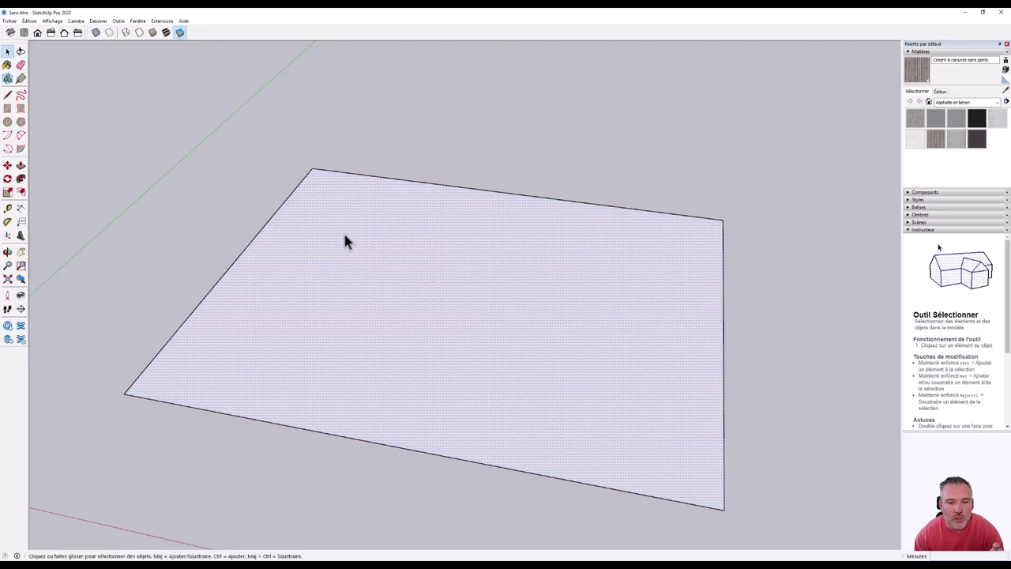
mouse_move(342, 231)
middle_mouse_down()
mouse_move(480, 169)
mouse_move(607, 211)
mouse_move(403, 250)
middle_mouse_up()
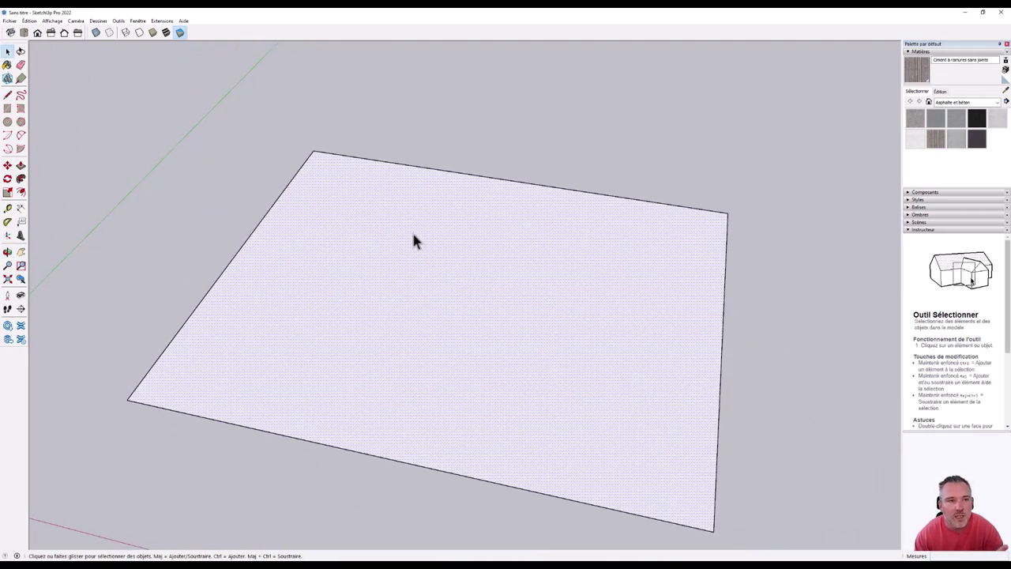
left_click(498, 151)
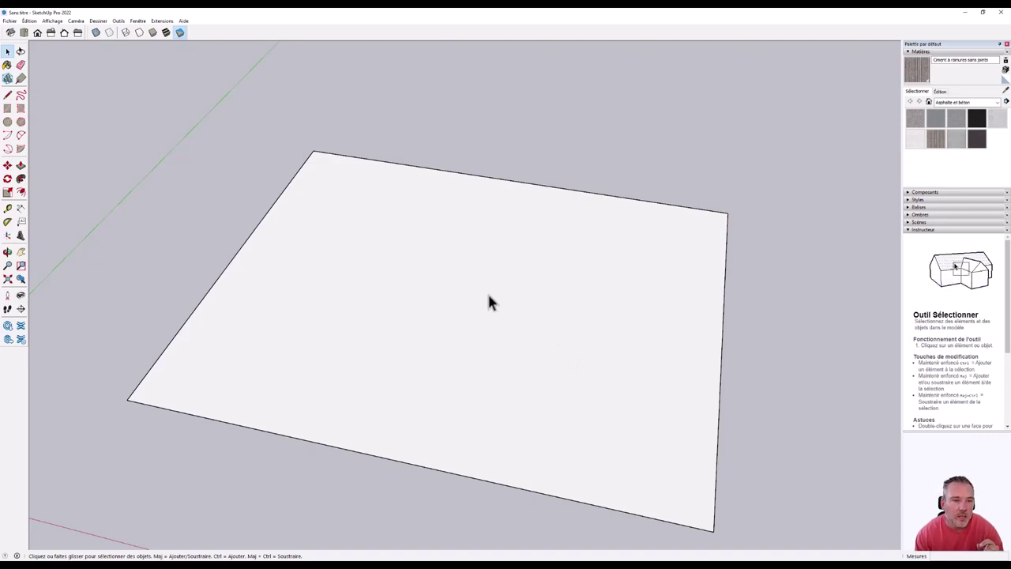
mouse_move(558, 332)
middle_mouse_down()
mouse_move(542, 301)
mouse_move(416, 185)
mouse_move(462, 350)
mouse_move(425, 271)
mouse_move(458, 287)
mouse_move(466, 349)
middle_mouse_up()
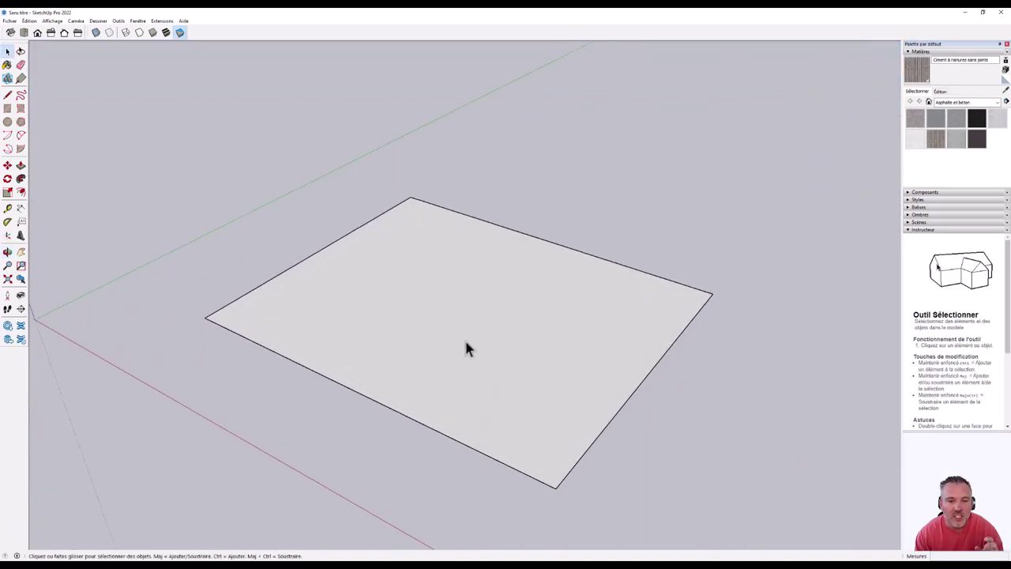
scroll(466, 349, "down", 2)
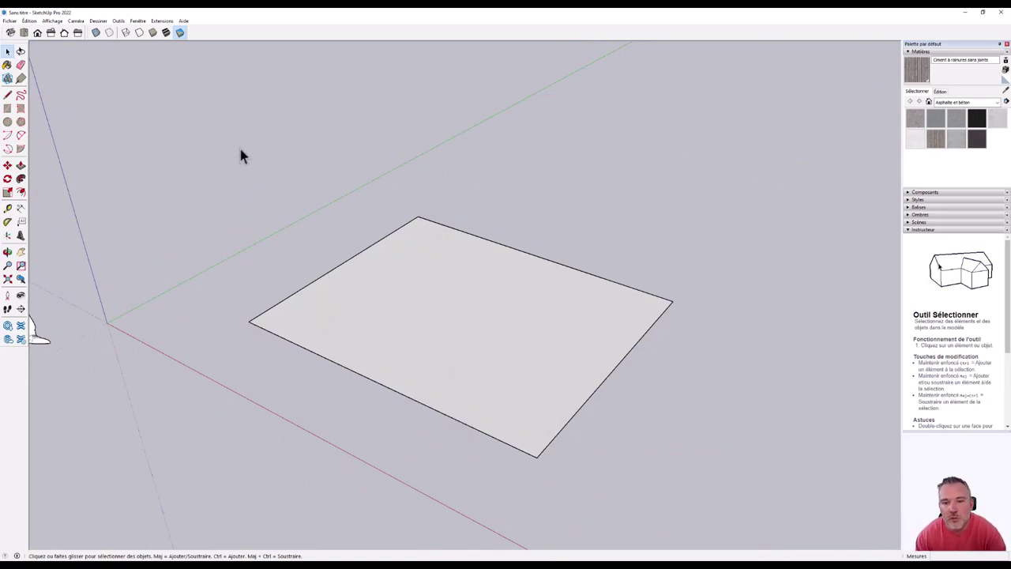
- From Top view, turn on the Bac à sable toolbar and dock it in the top toolbar row
left_click(30, 34)
scroll(609, 192, "up", 2)
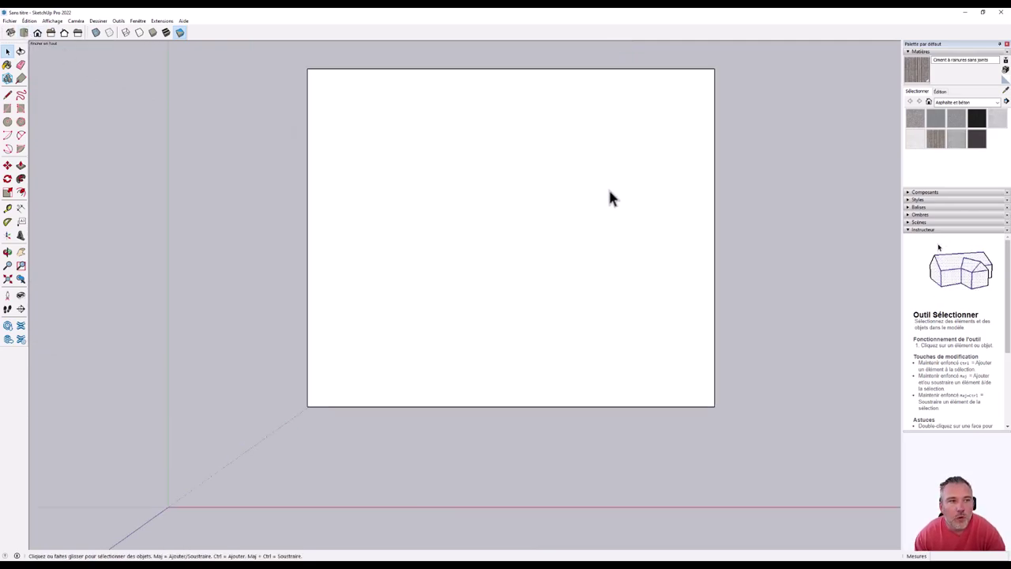
right_click(214, 34)
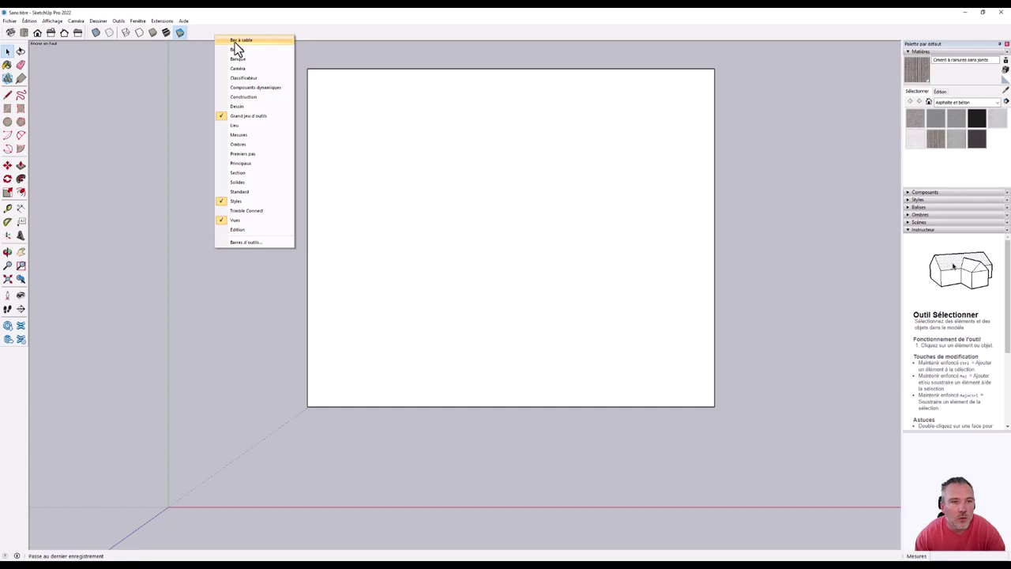
left_click(235, 41)
left_click_drag(188, 46, 186, 23)
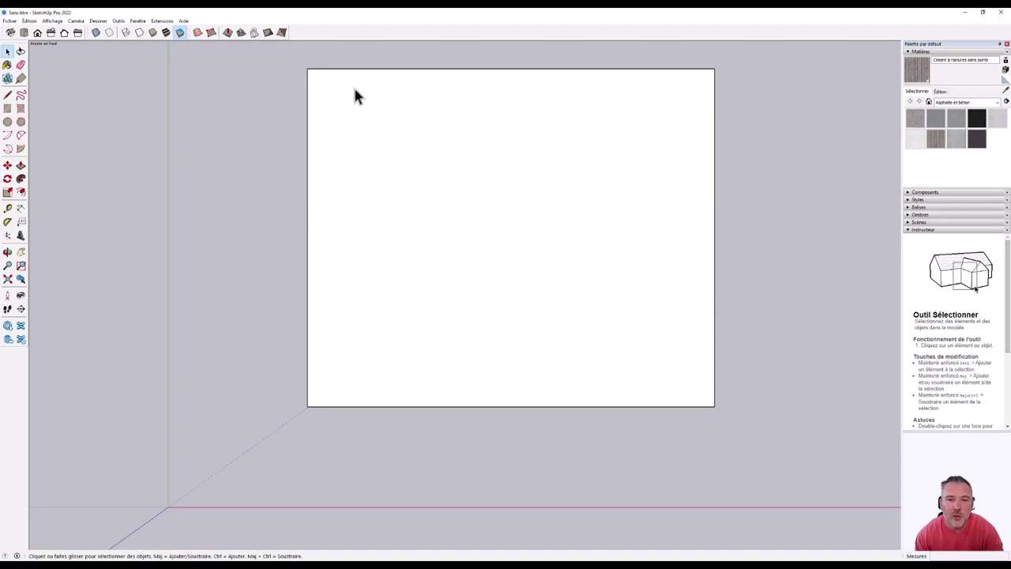
scroll(414, 496, "down", 1)
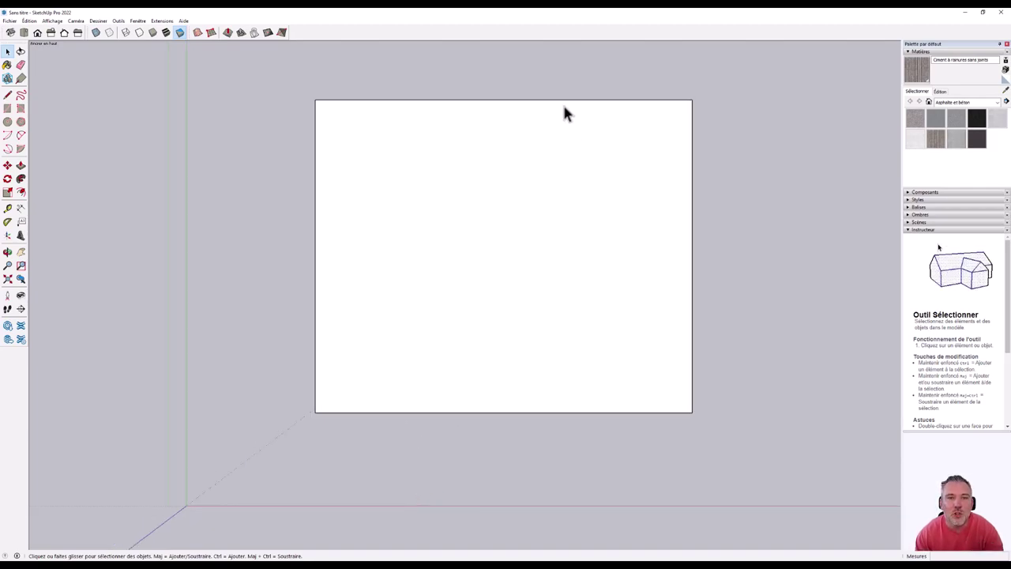
scroll(526, 88, "up", 1)
scroll(523, 90, "up", 2)
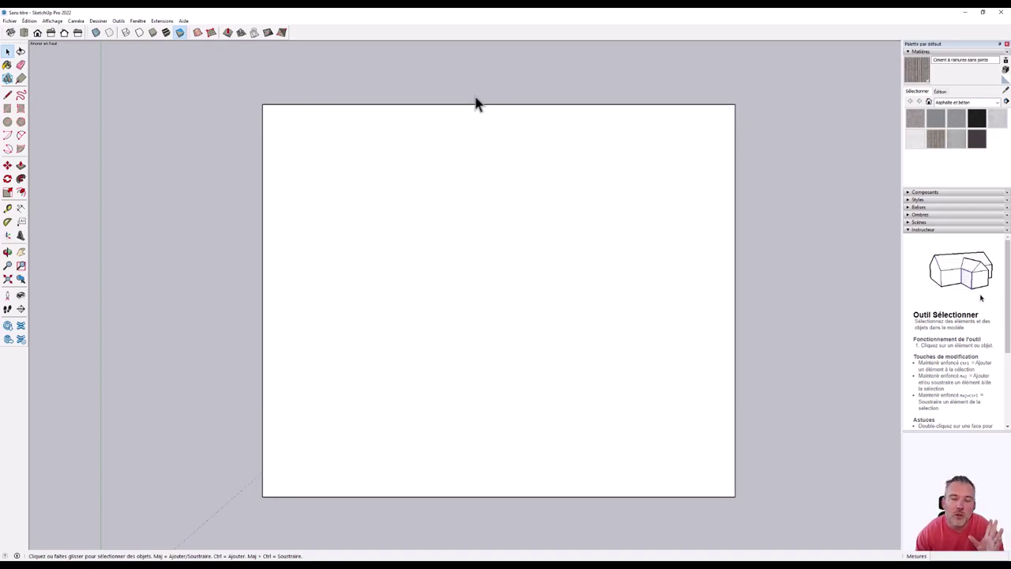
right_click(316, 33)
left_click(418, 34)
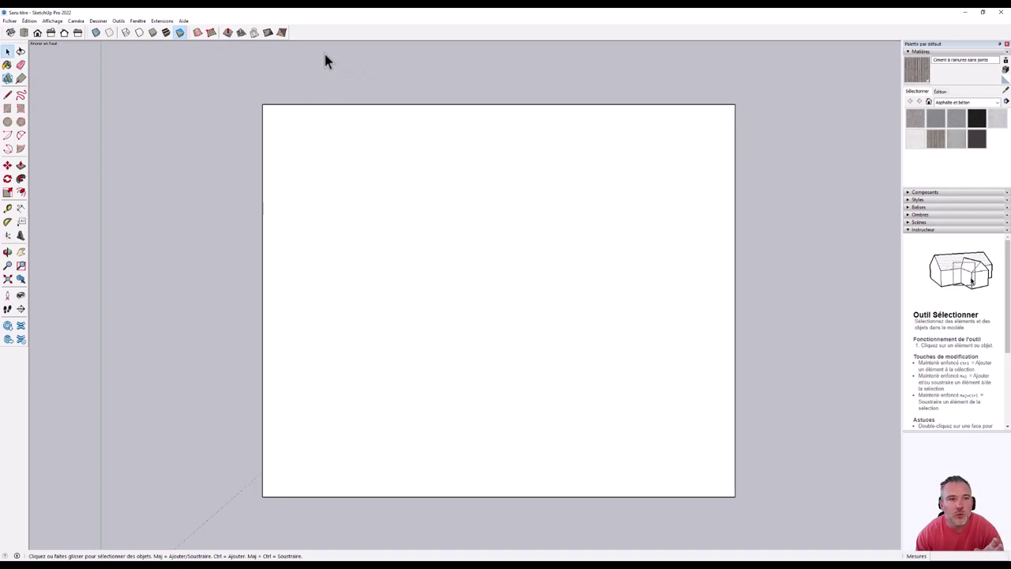
left_click(161, 21)
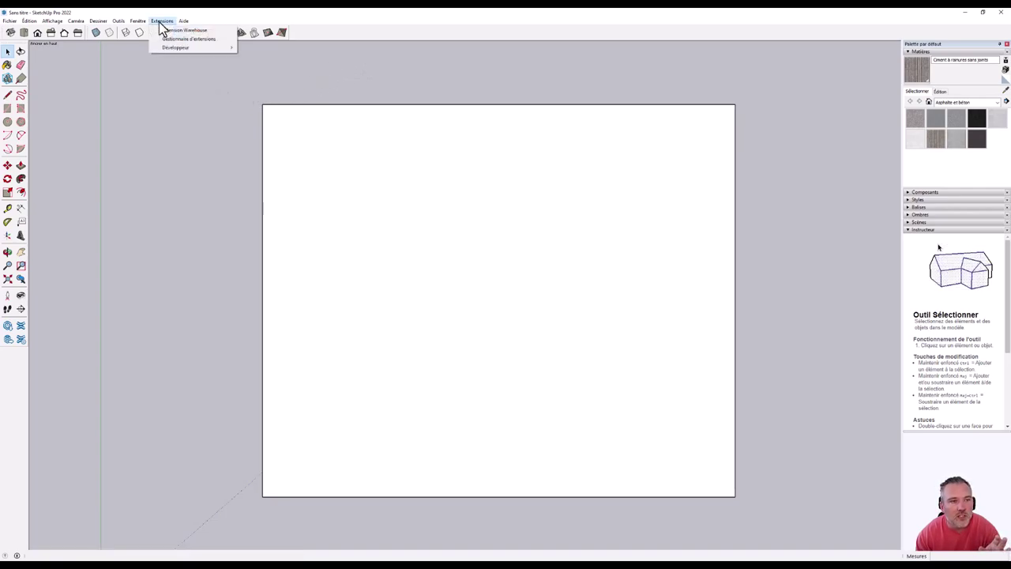
left_click(177, 40)
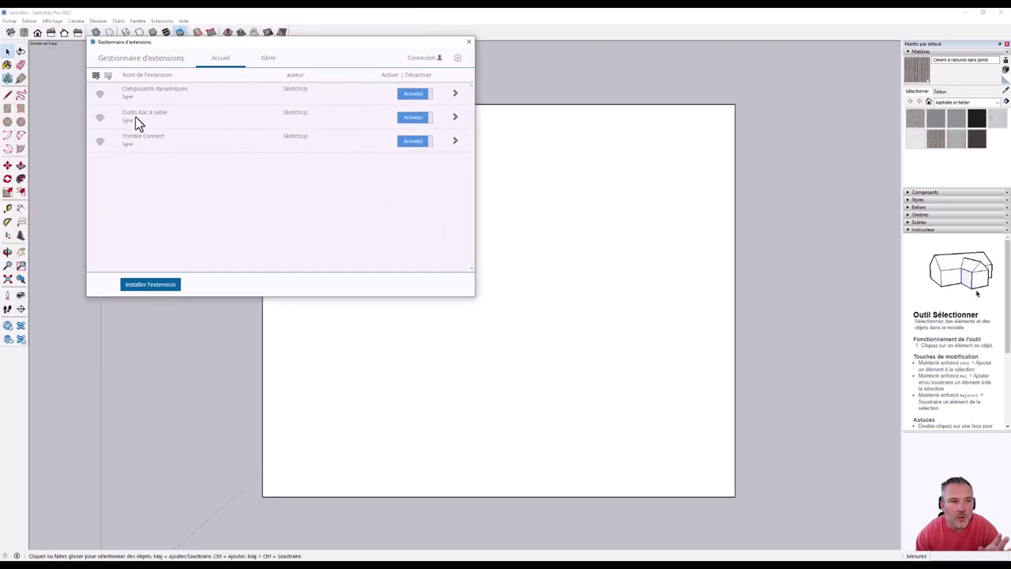
left_click(433, 118)
left_click(430, 120)
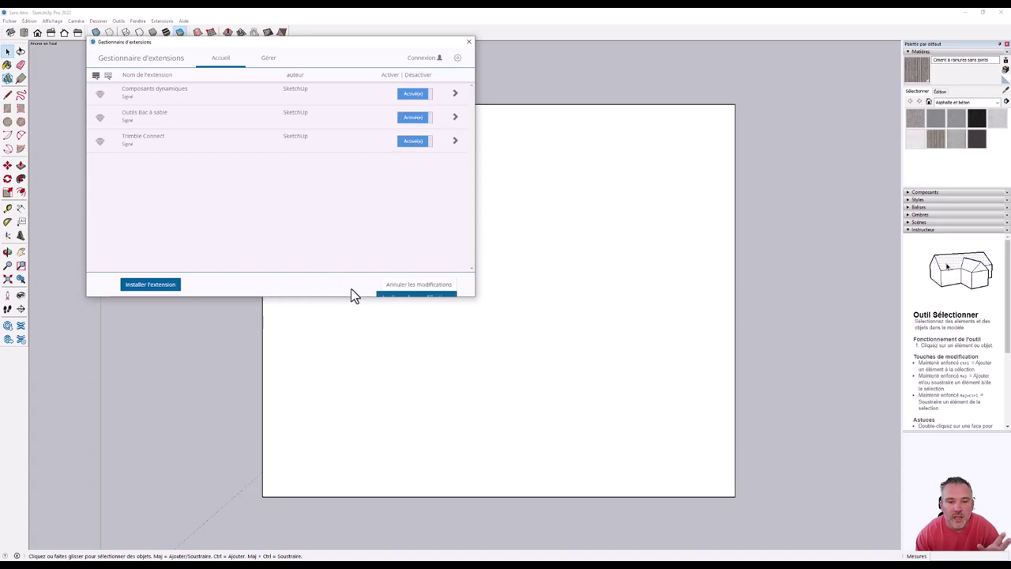
left_click_drag(461, 296, 461, 345)
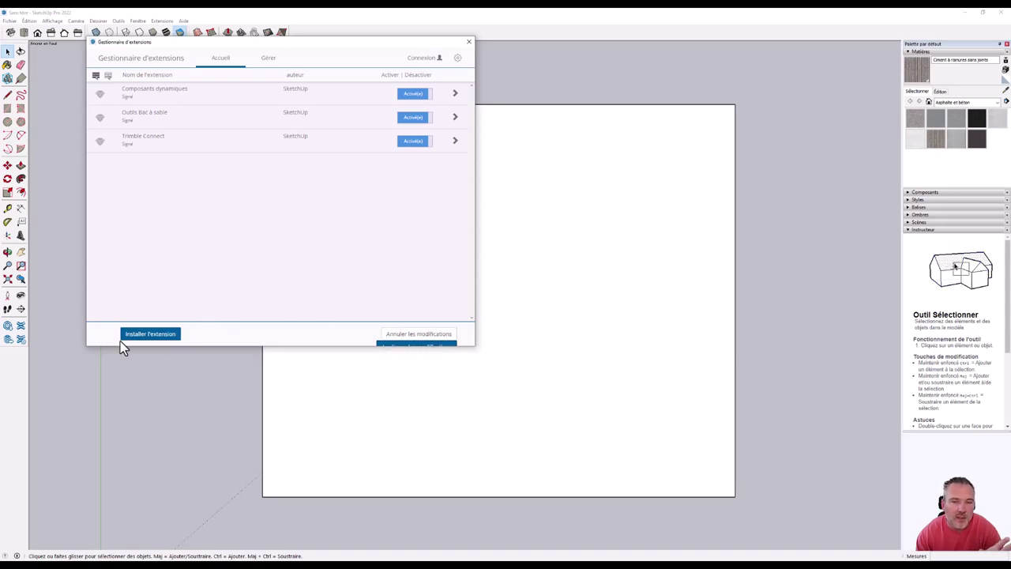
left_click(447, 347)
left_click(469, 41)
right_click(321, 31)
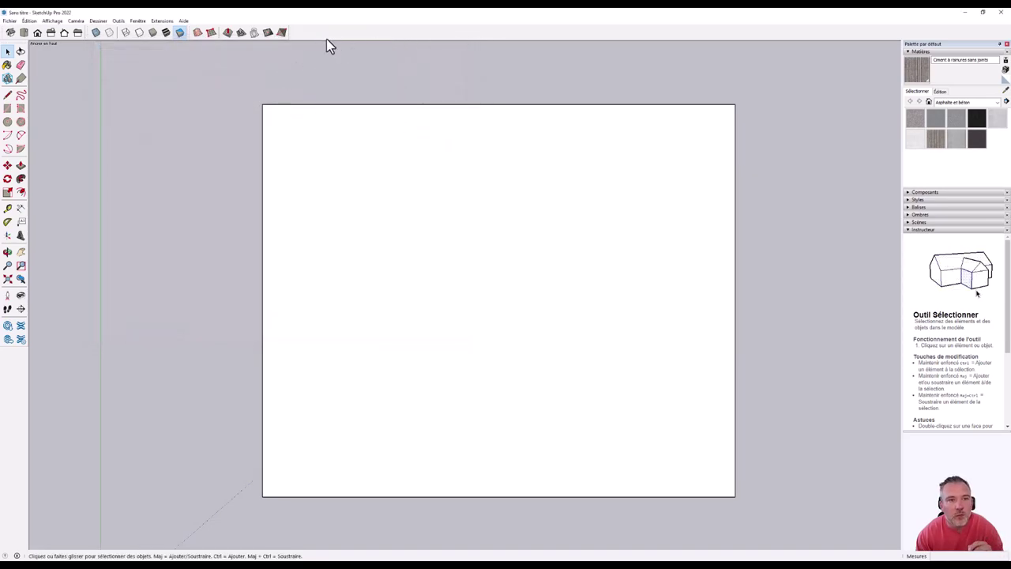
- Show the section-plane toolbar and dock it in the top toolbar row
right_click(324, 35)
left_click(333, 41)
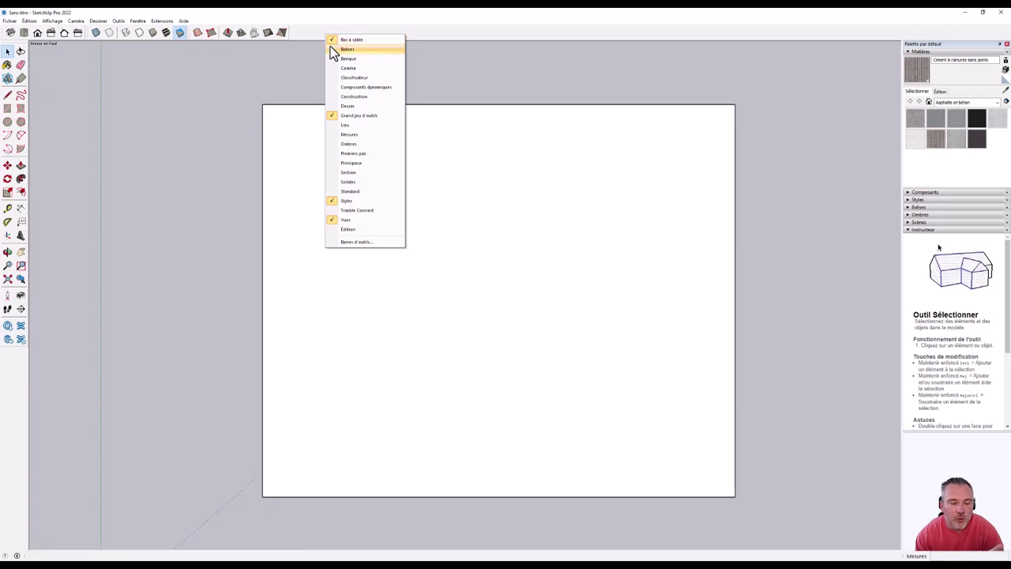
left_click(349, 172)
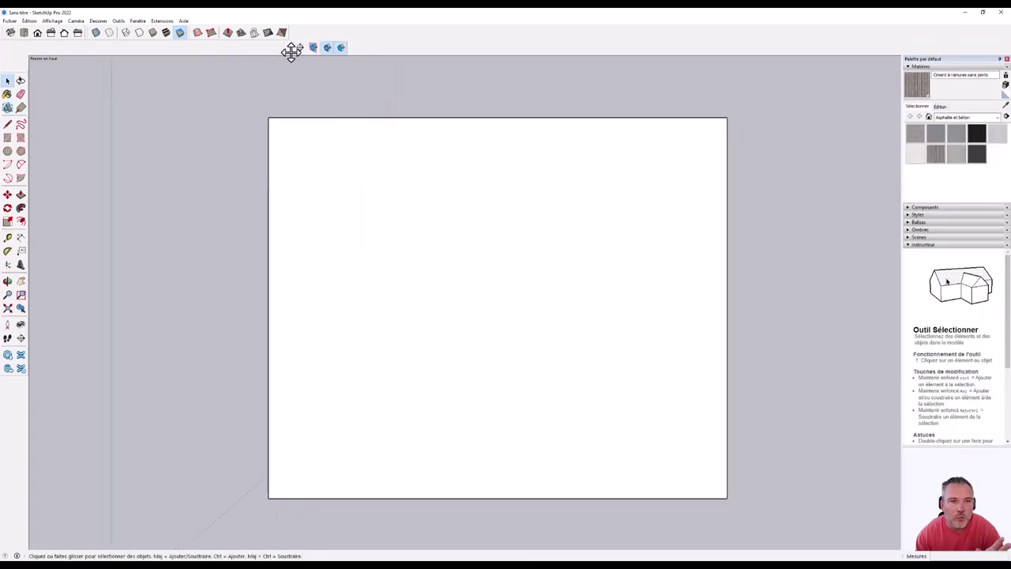
left_click_drag(289, 49, 279, 26)
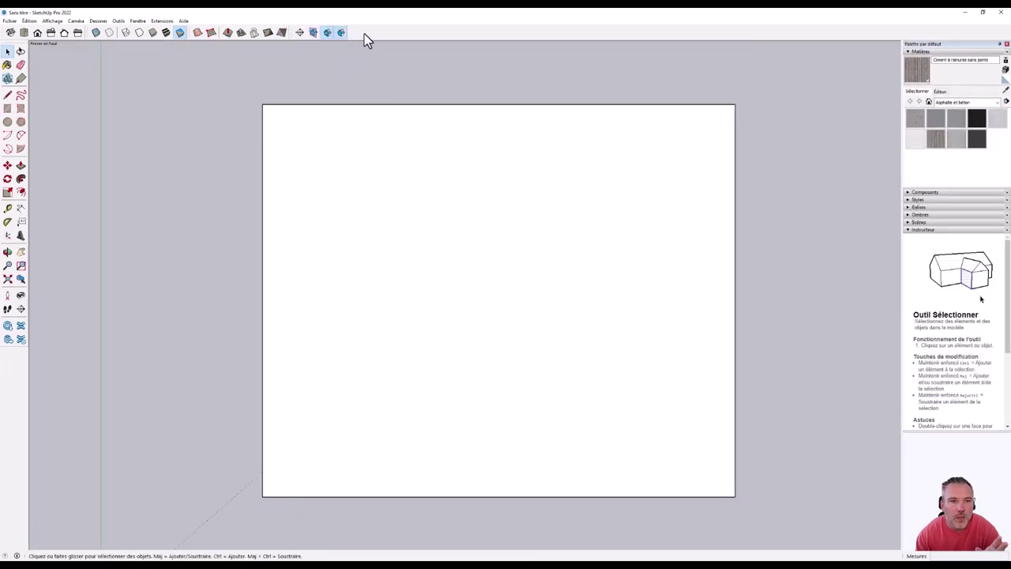
- Show the Solides toolbar and dock it beside the others, viewing the rectangle in perspective
right_click(364, 34)
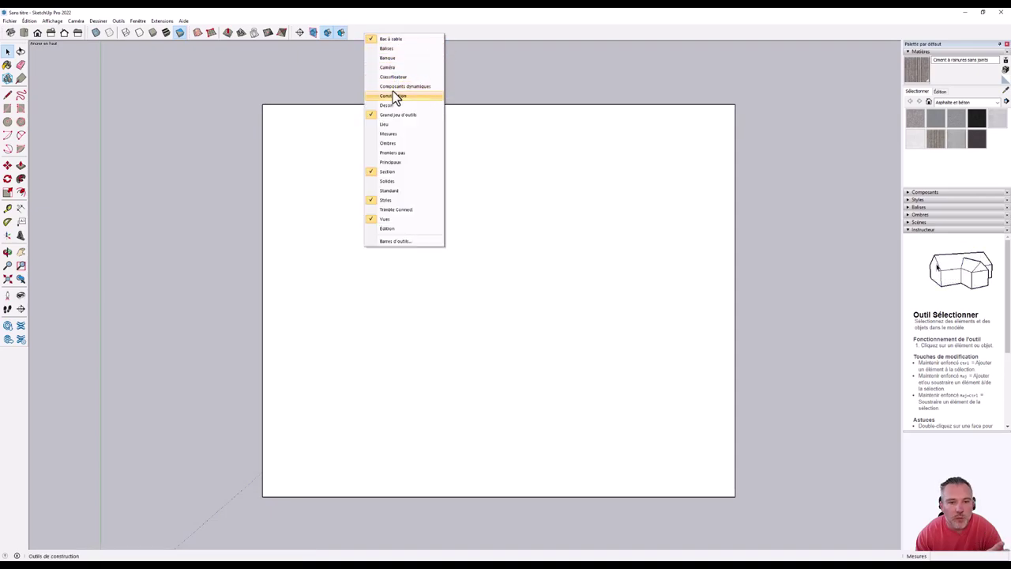
left_click(394, 182)
left_click_drag(351, 49, 358, 30)
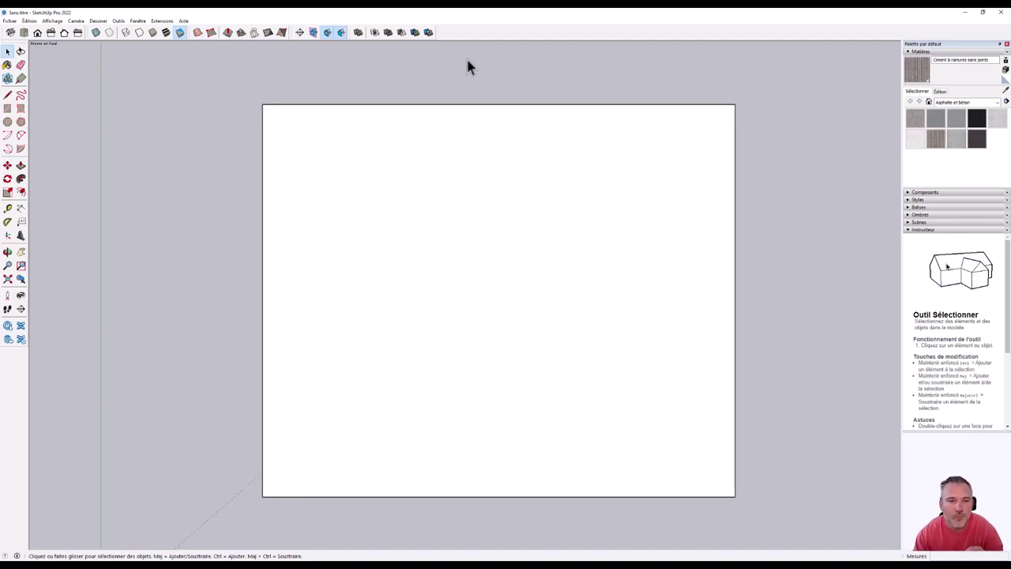
mouse_move(713, 452)
middle_mouse_down()
mouse_move(634, 300)
mouse_move(628, 265)
middle_mouse_up()
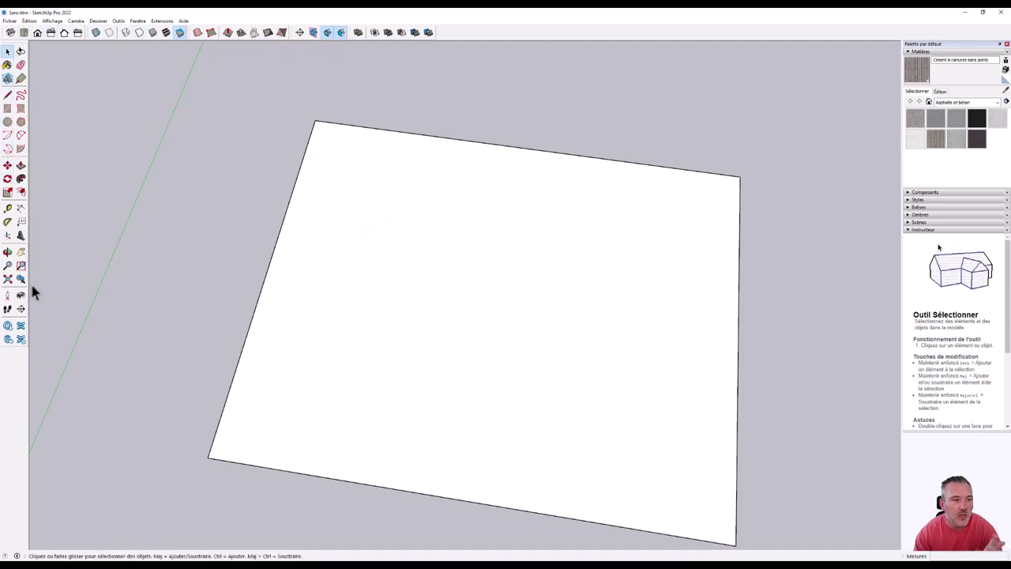
- Collapse Matériaux, switch to Top view, and close the Instructeur panel in the tray
left_click(921, 51)
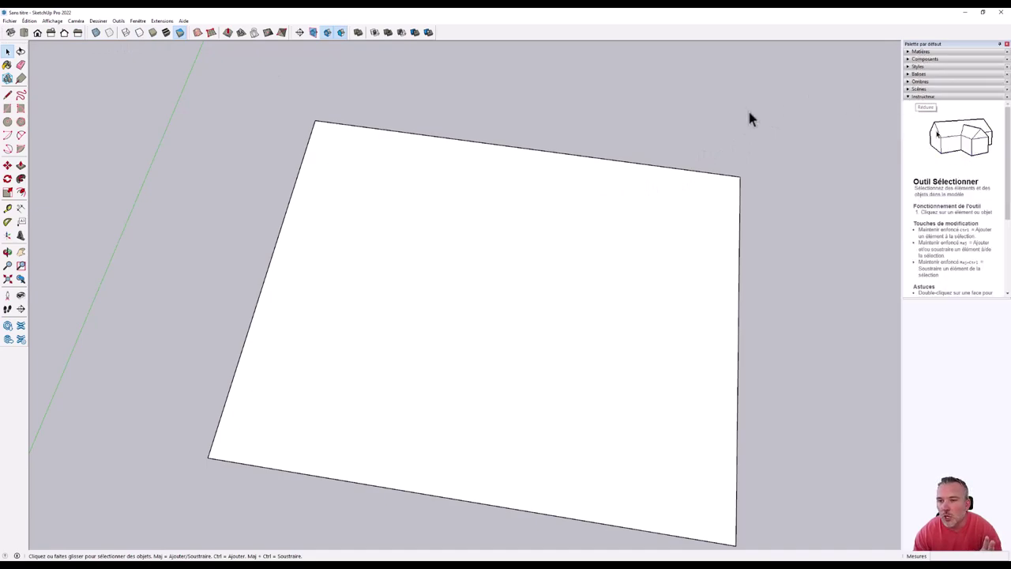
left_click(24, 34)
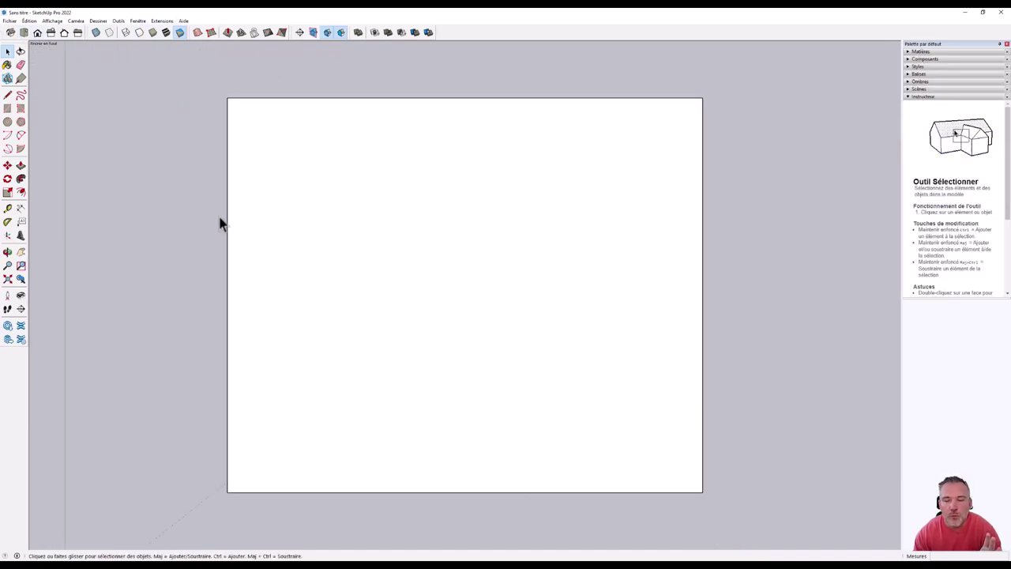
left_click(1007, 97)
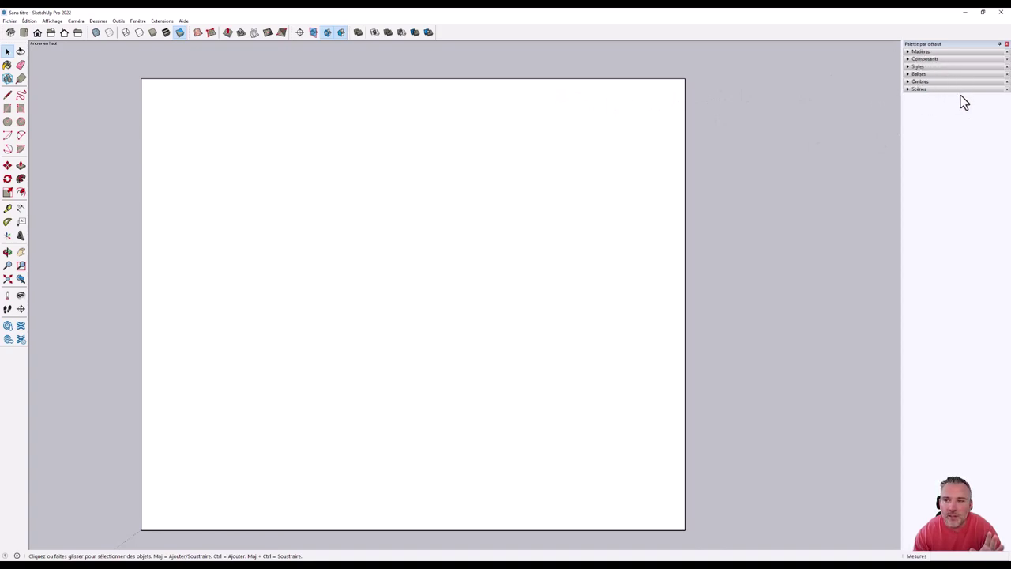
- Add Infos sur l'entité via Fenêtre > Palette par défaut, move it to the tray's top, expanded
left_click(138, 22)
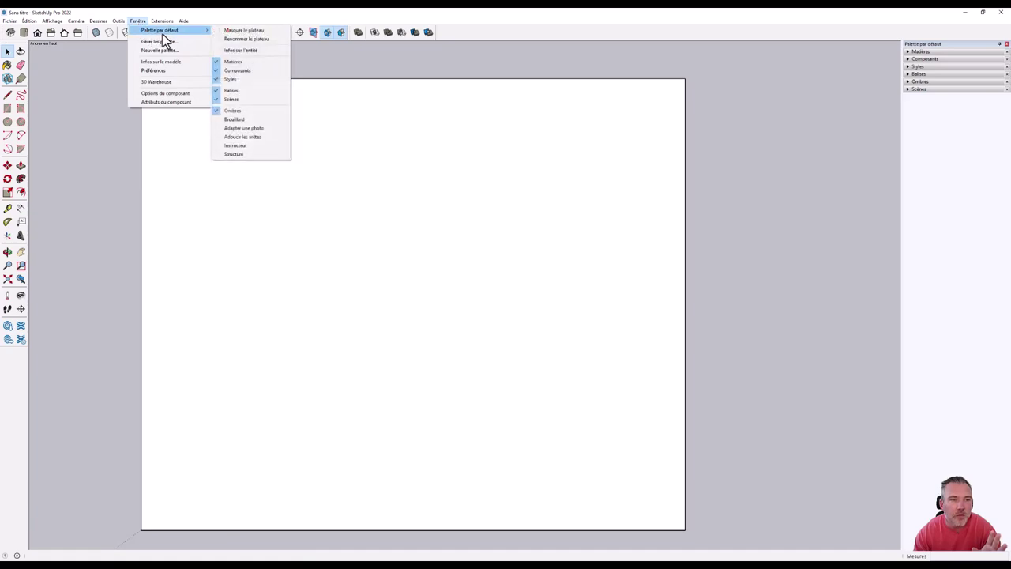
mouse_move(166, 30)
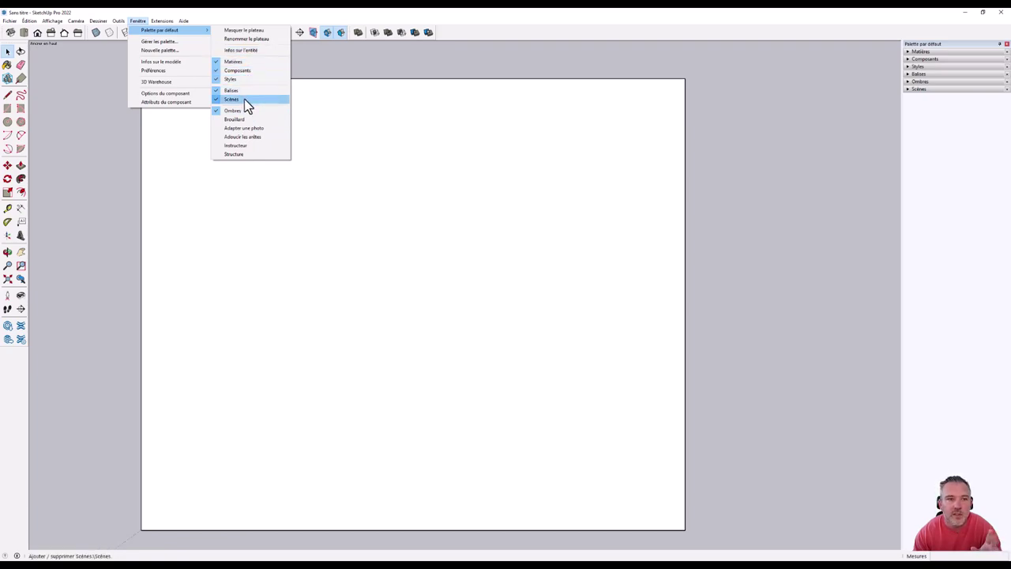
left_click(247, 50)
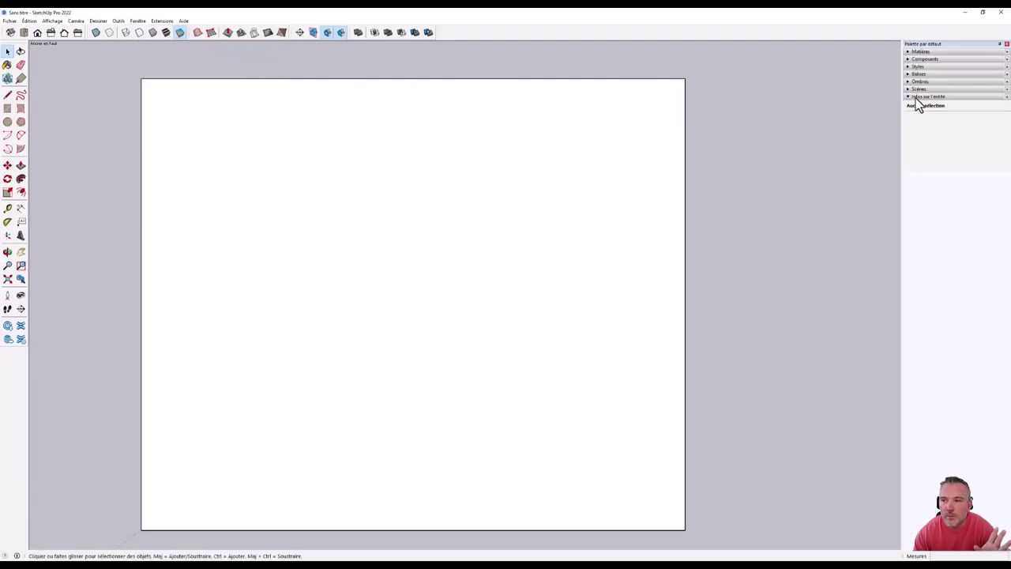
left_click(916, 96)
left_click(139, 22)
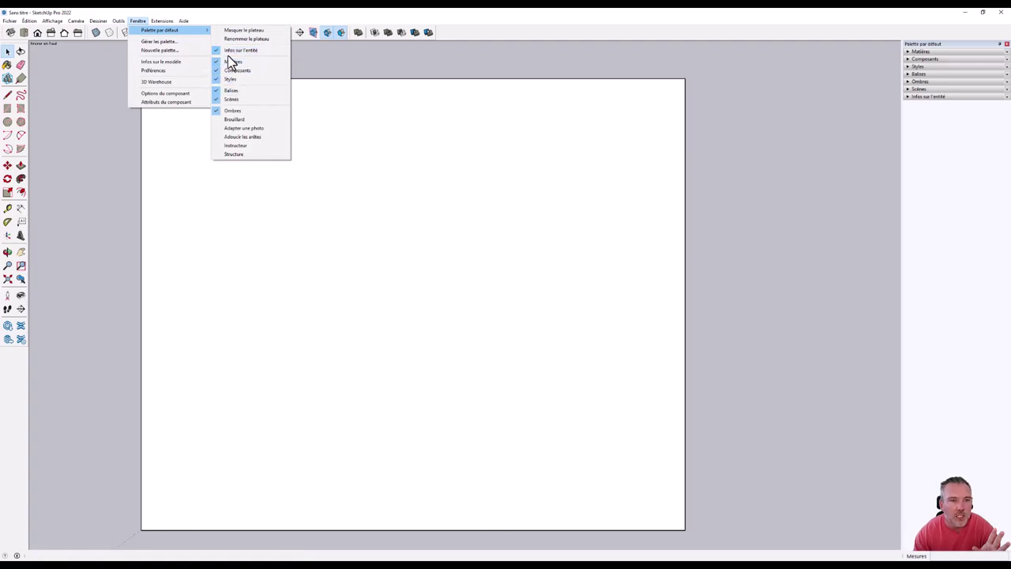
left_click(925, 96)
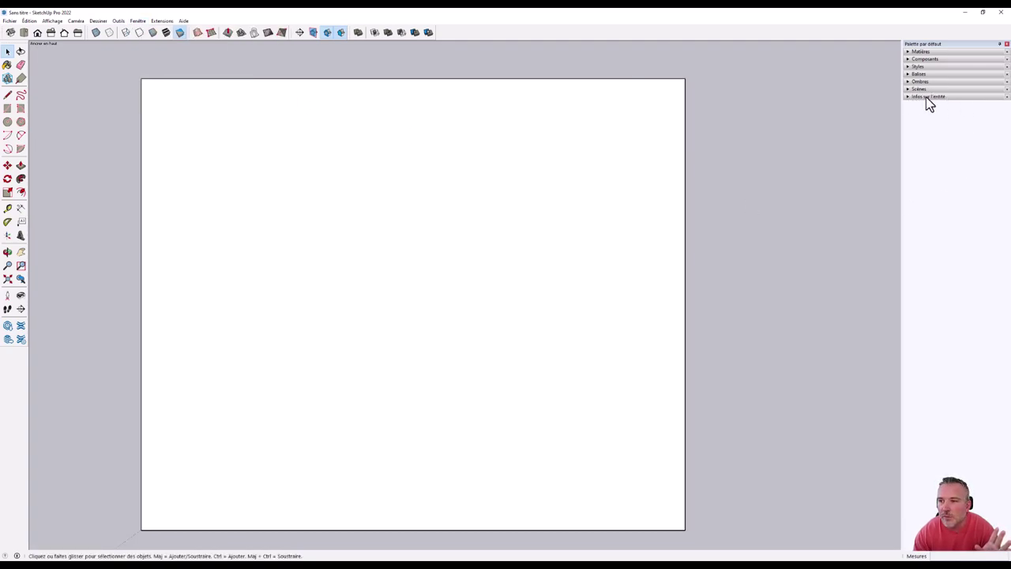
left_click_drag(928, 64, 930, 50)
left_click(910, 52)
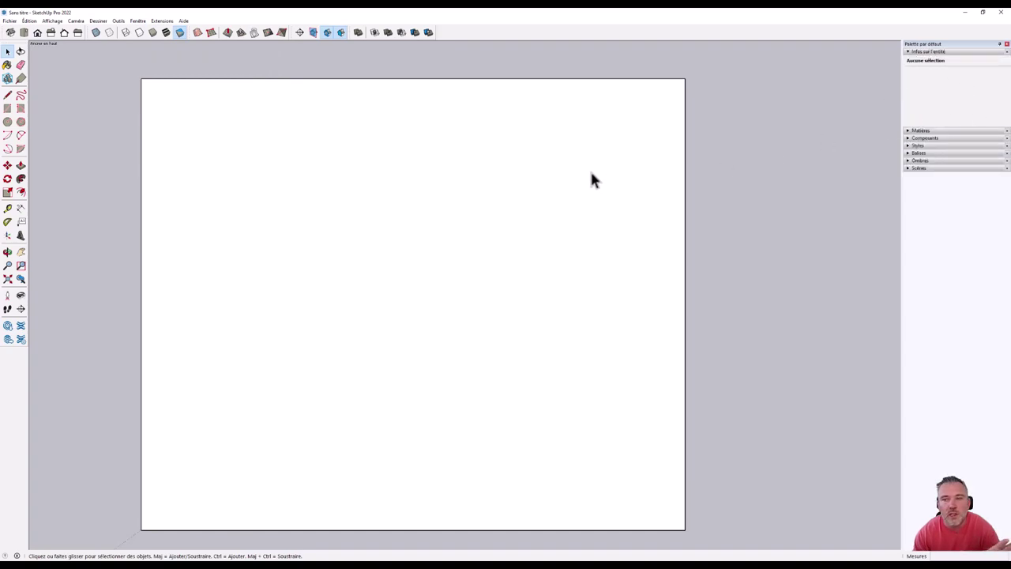
mouse_move(528, 190)
middle_mouse_down()
mouse_move(666, 167)
mouse_move(434, 203)
mouse_move(255, 278)
middle_mouse_up()
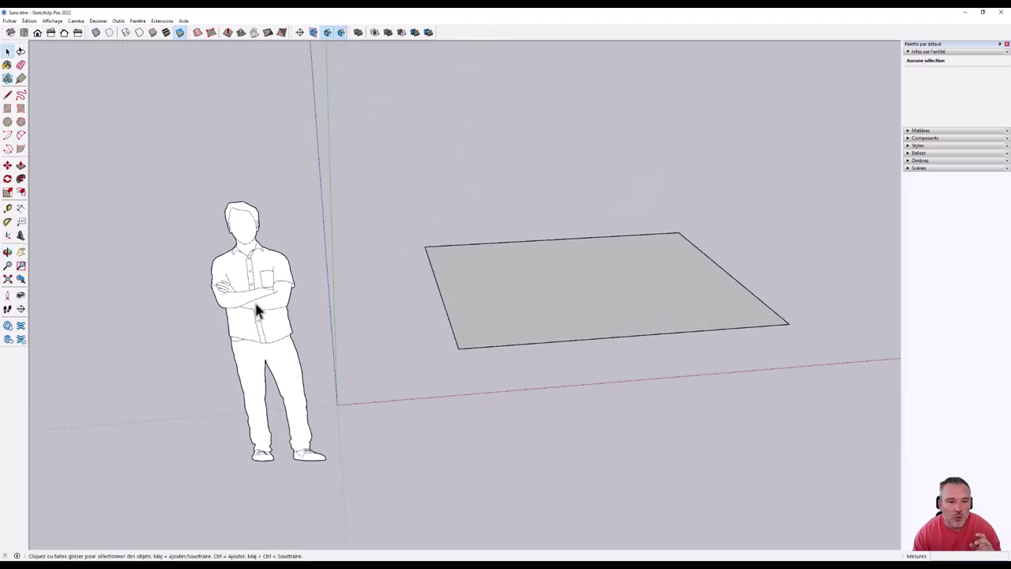
- Switch to Textured style and select the person figure to view its entity info
left_click(168, 31)
middle_click_drag(428, 313, 453, 262)
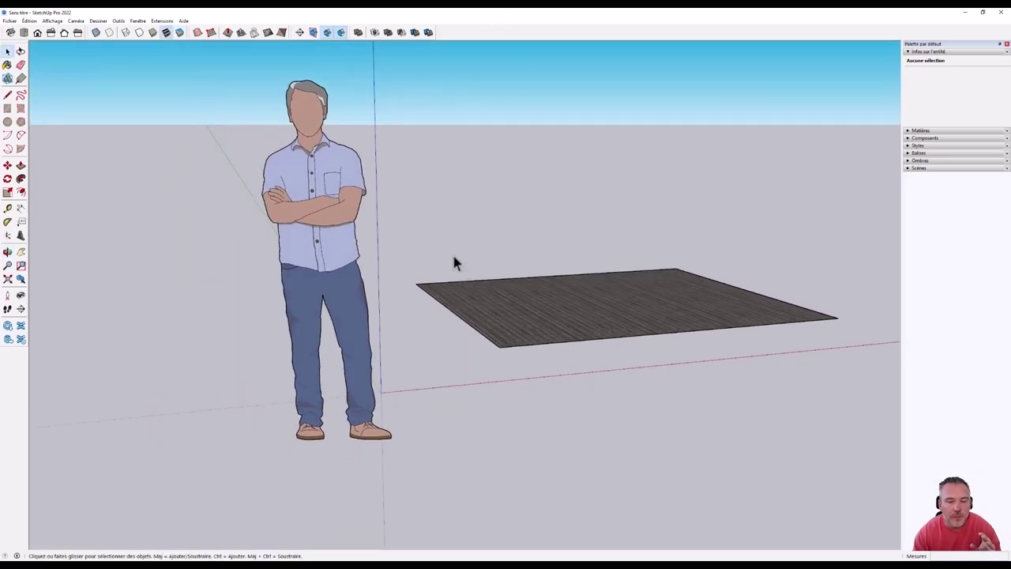
left_click(313, 161)
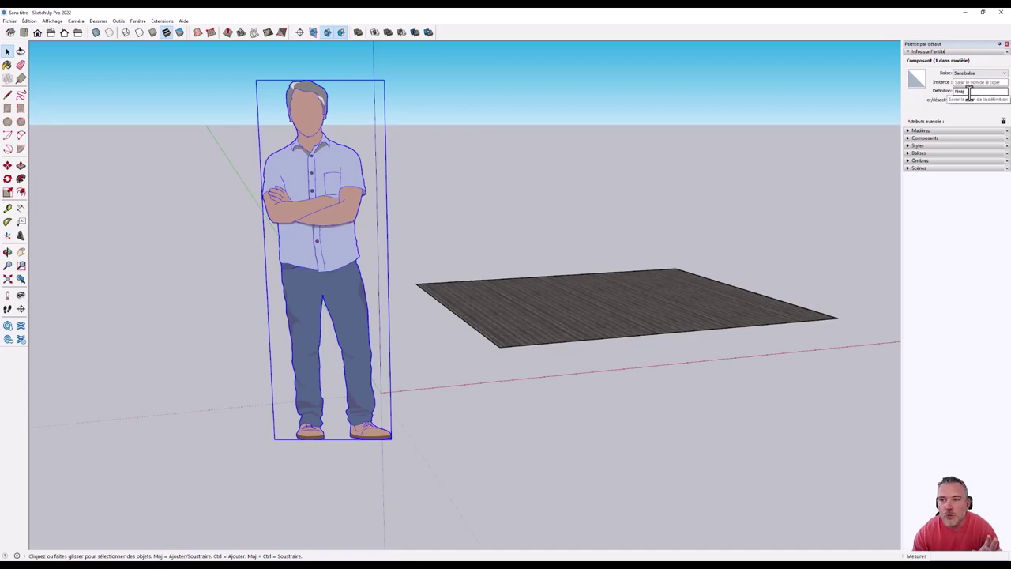
mouse_move(706, 370)
middle_mouse_down()
mouse_move(336, 442)
mouse_move(382, 365)
mouse_move(269, 209)
middle_mouse_up()
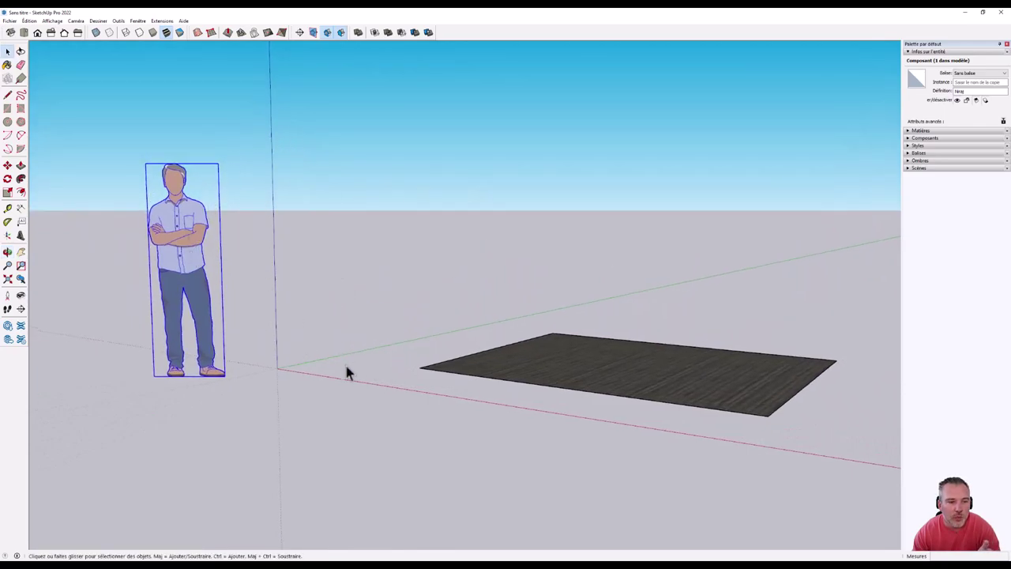
mouse_move(310, 383)
middle_mouse_down()
mouse_move(379, 372)
mouse_move(382, 429)
middle_mouse_up()
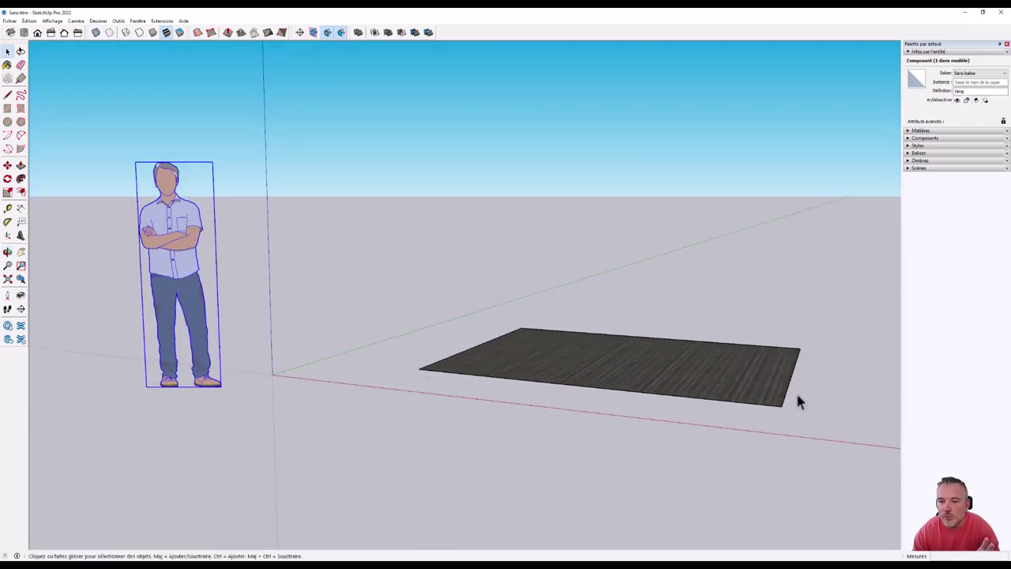
scroll(797, 397, "up", 3)
mouse_move(749, 382)
middle_mouse_down()
mouse_move(621, 411)
mouse_move(645, 390)
middle_mouse_up()
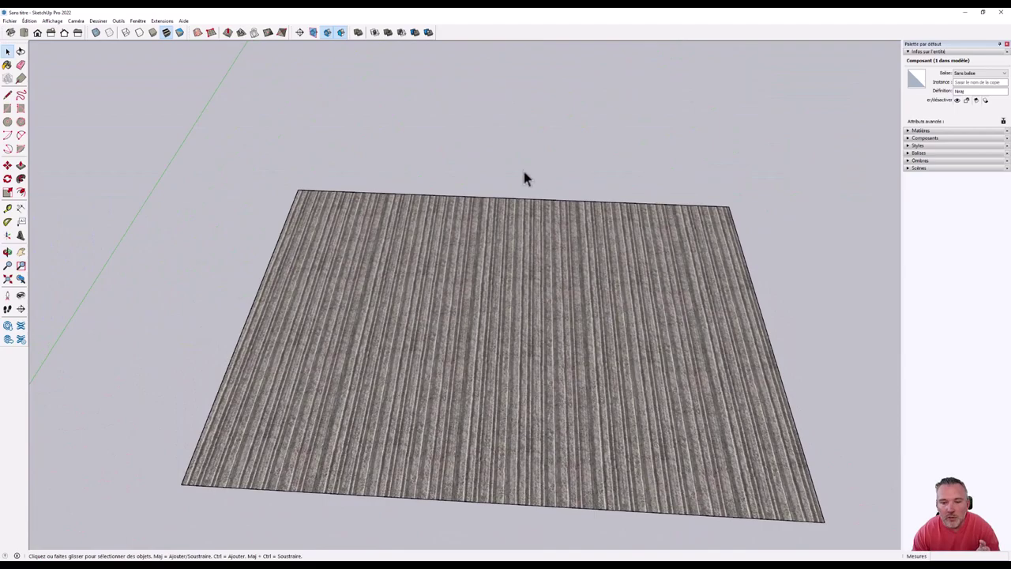
- Inspect the textured slab face, then its right edge and that edge's tag choices
left_click(458, 249)
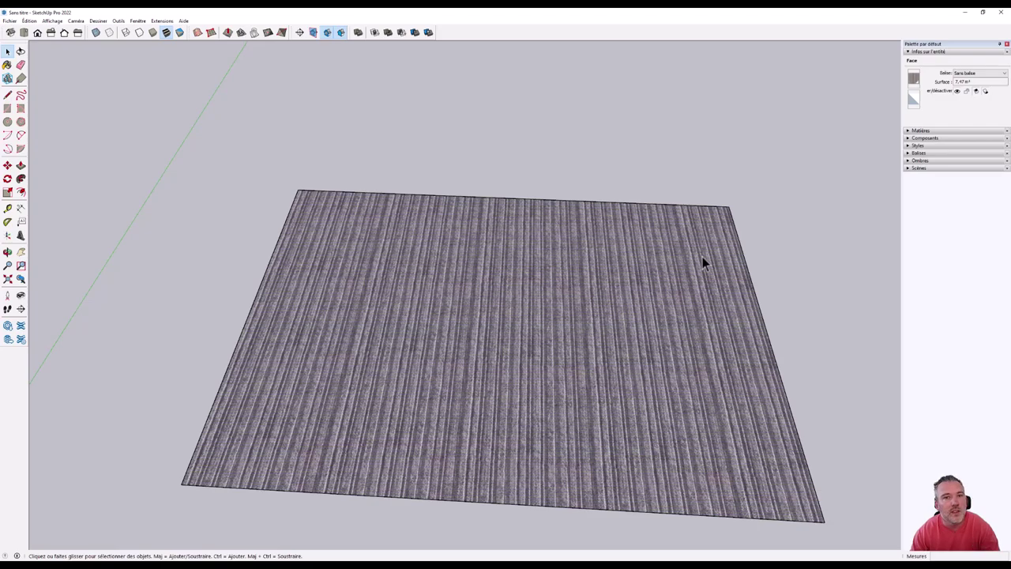
left_click(750, 278)
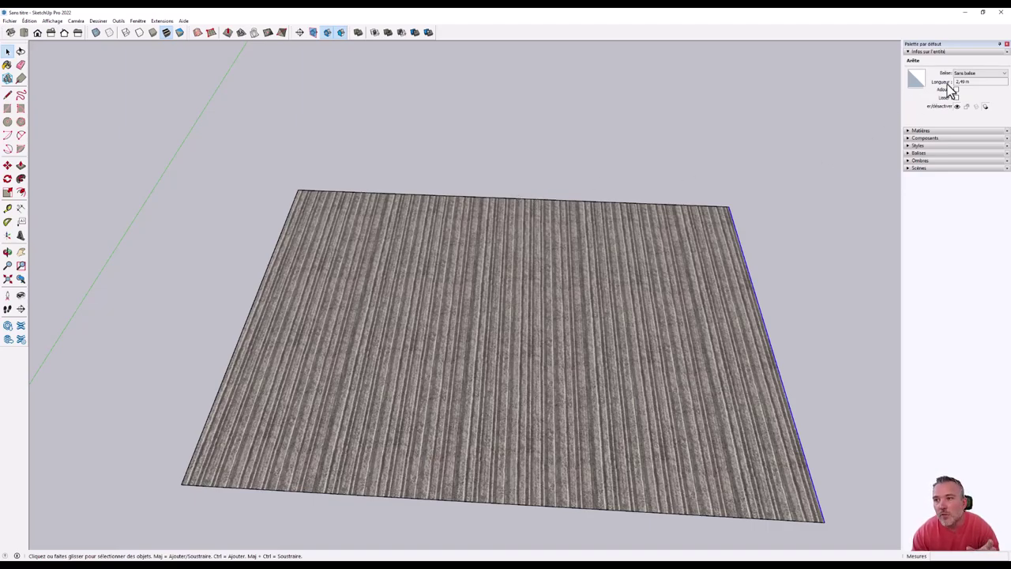
left_click(977, 73)
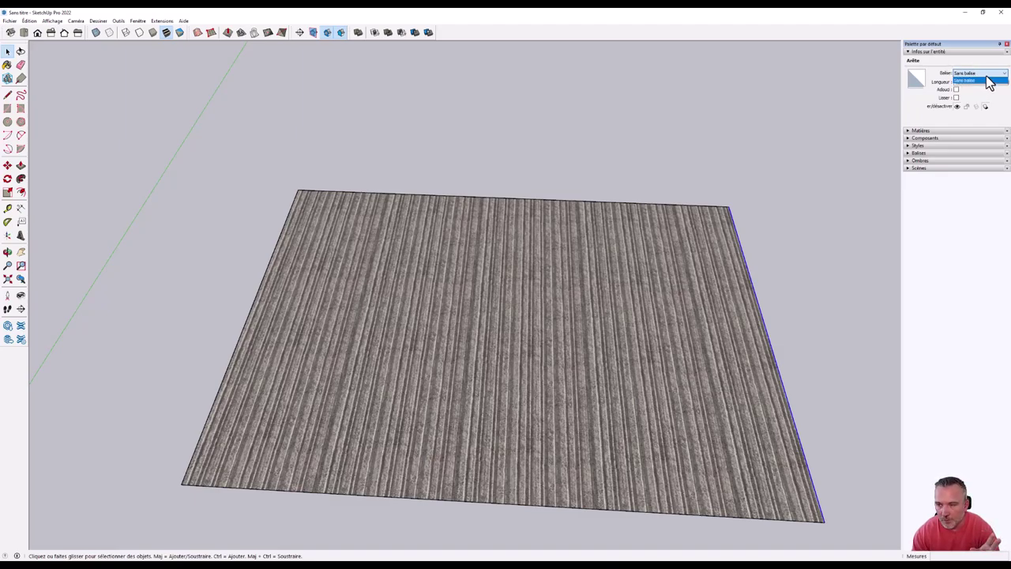
left_click(623, 290)
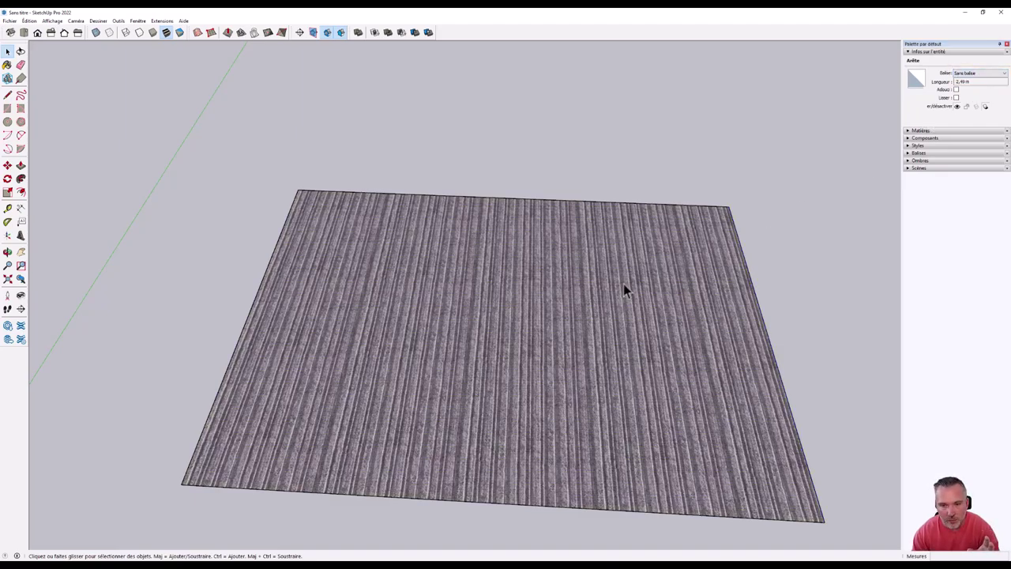
- Select the slab face with all its edges, check its tag list, then collapse Infos sur l'entité
double_click(549, 327)
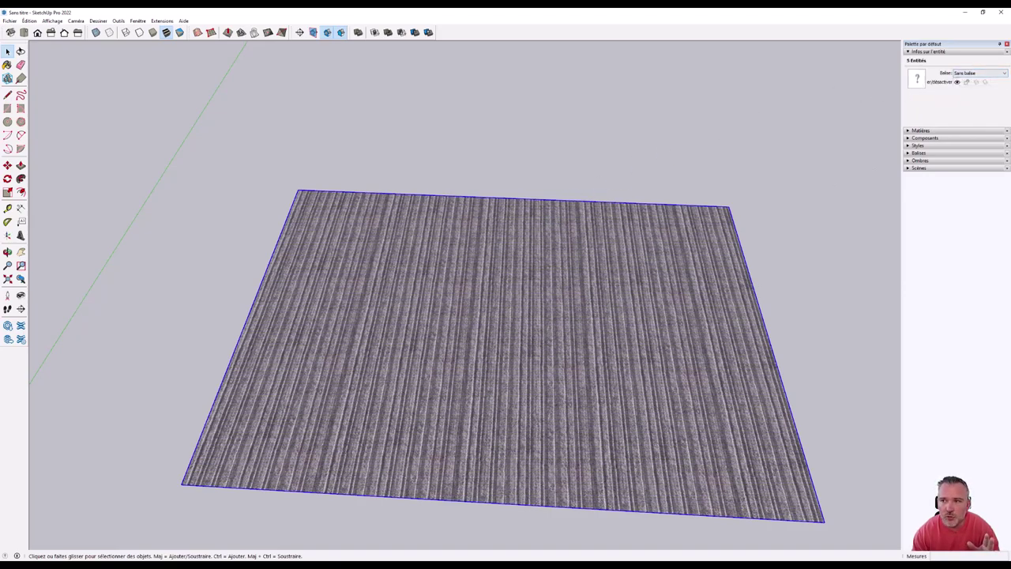
left_click(977, 76)
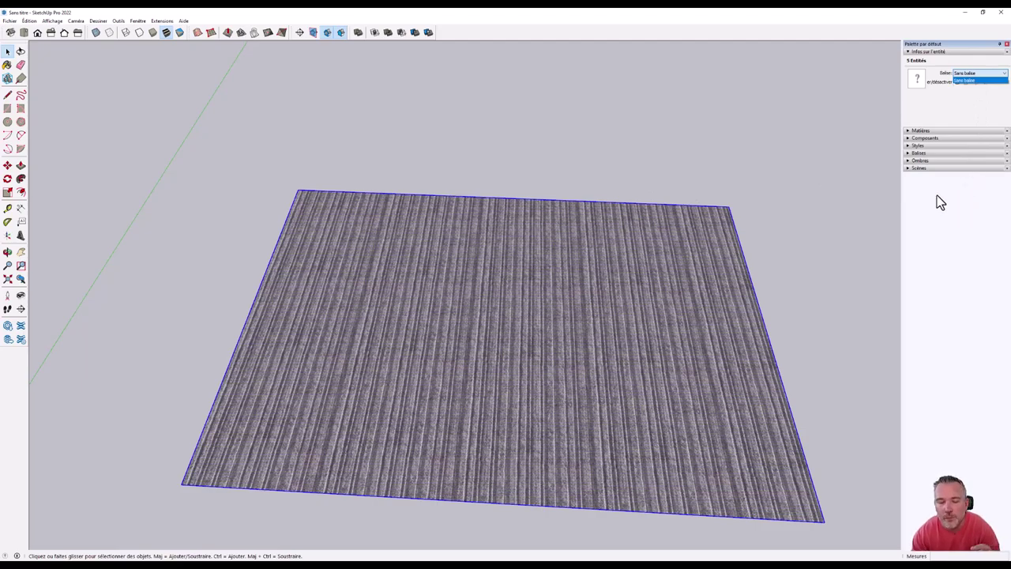
left_click(710, 158)
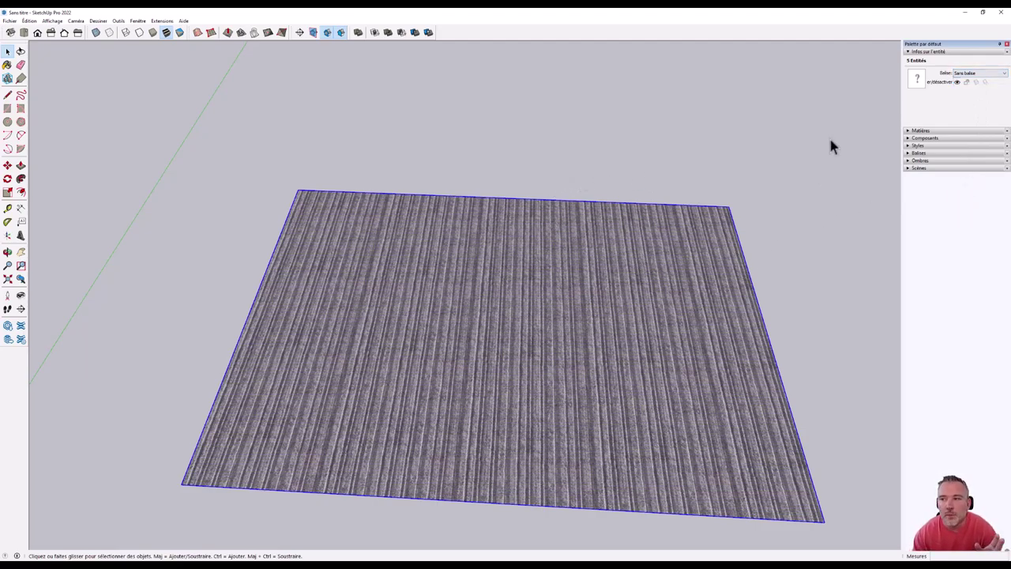
left_click(931, 51)
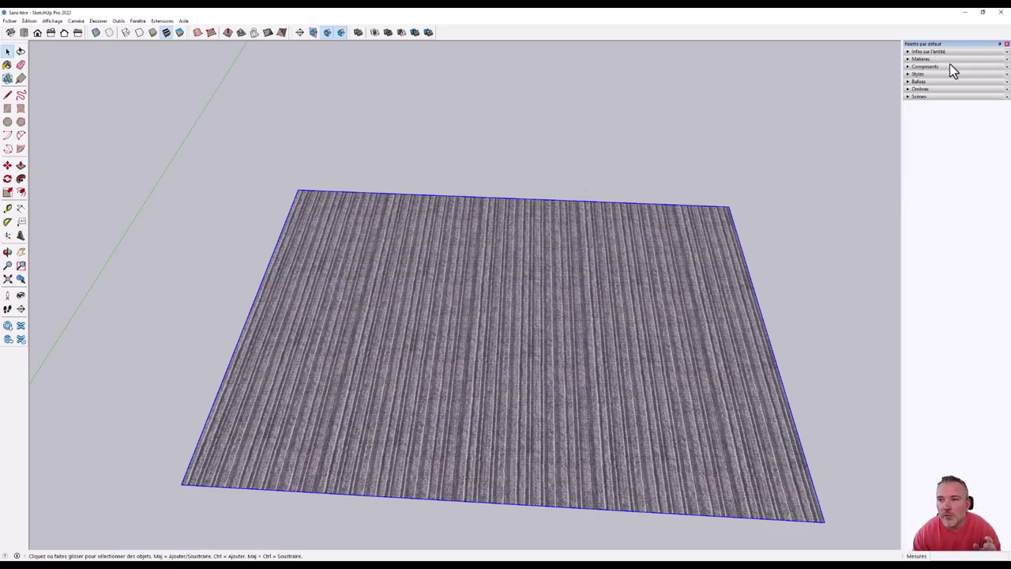
- Add Adoucir les arêtes from Fenêtre > Palette par défaut and collapse its tray section
left_click(138, 21)
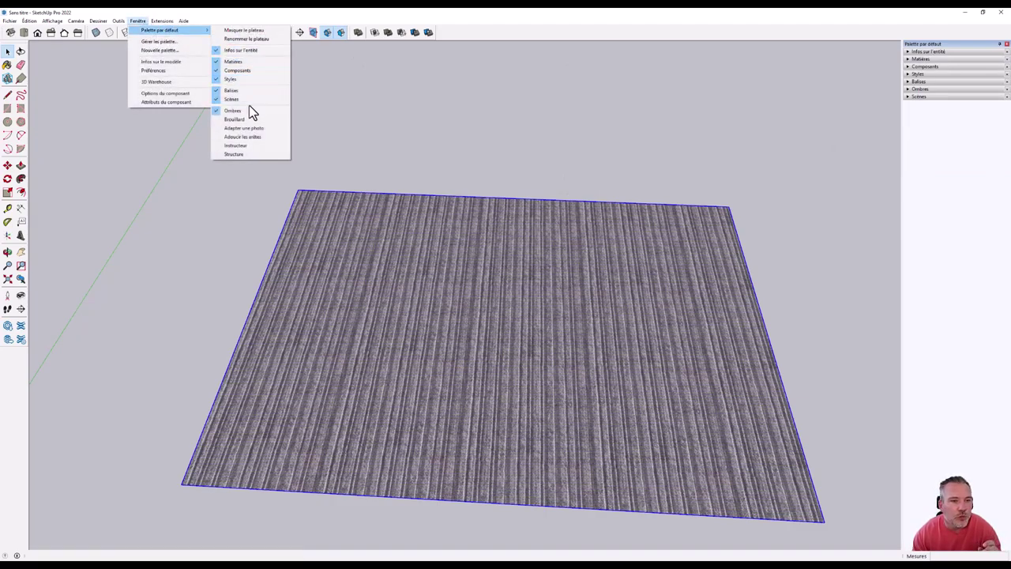
mouse_move(160, 30)
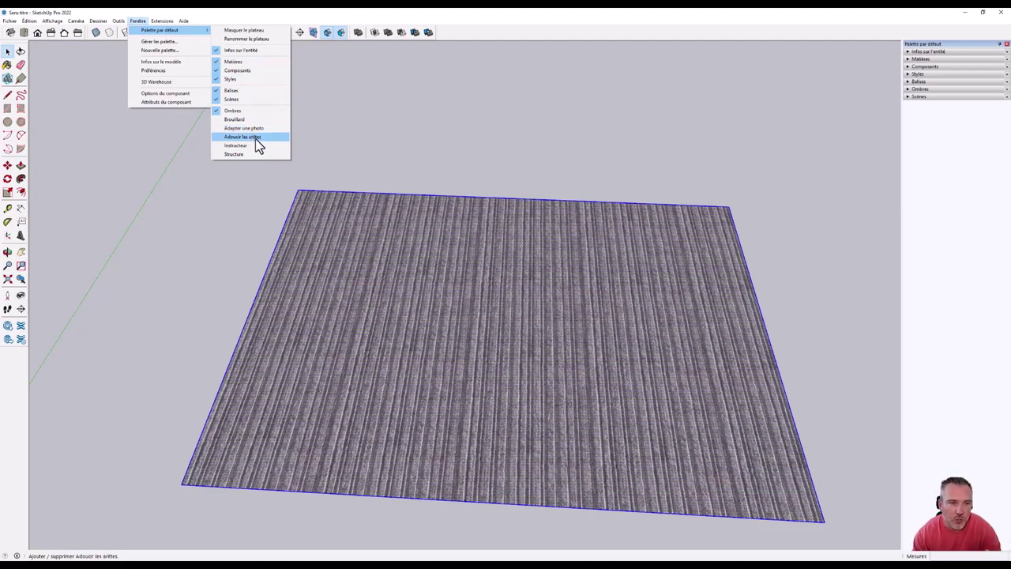
left_click(255, 139)
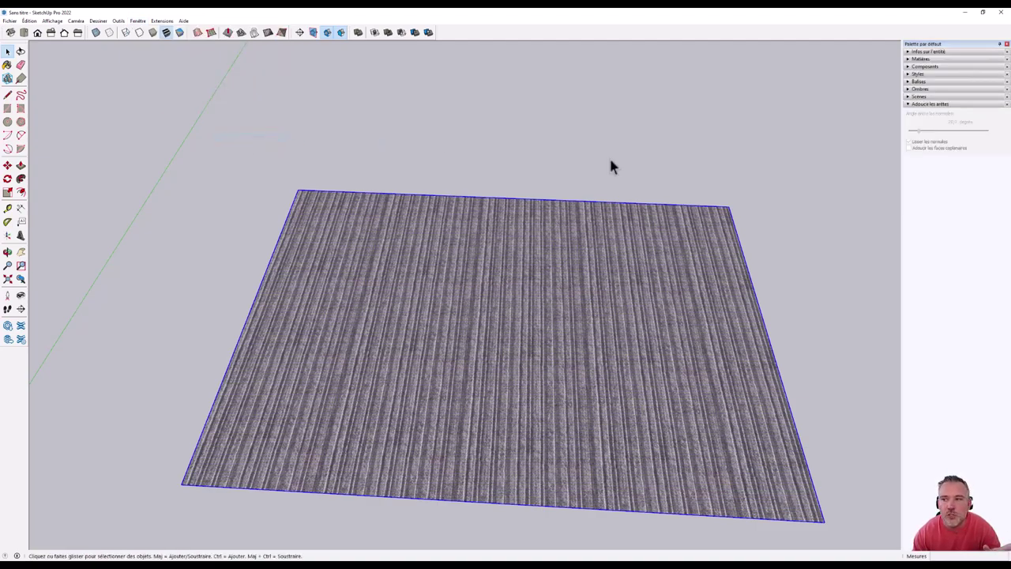
left_click(919, 105)
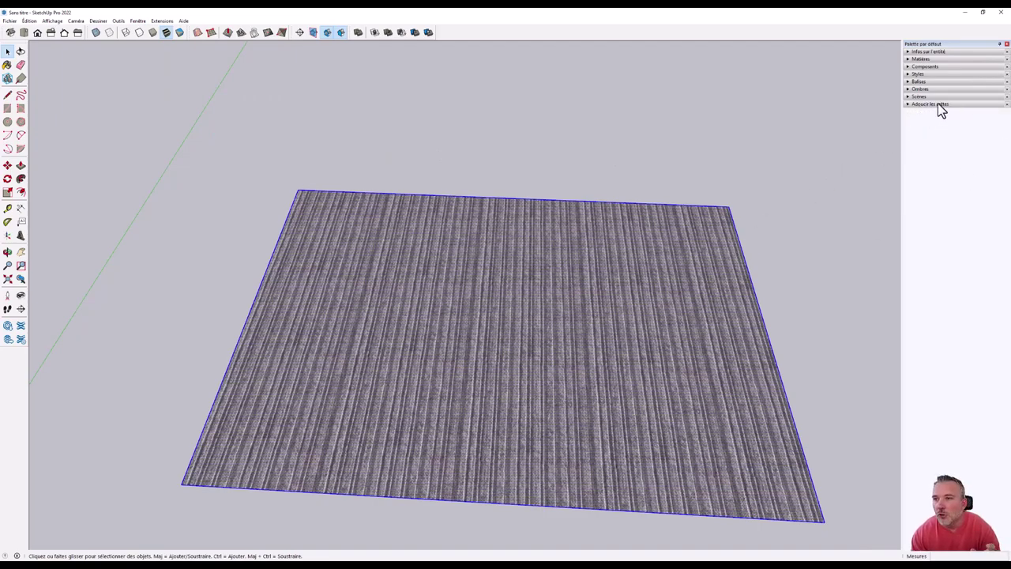
- Paint the rectangular plane with Piscine couleur claire from the Eau materials category
left_click(924, 58)
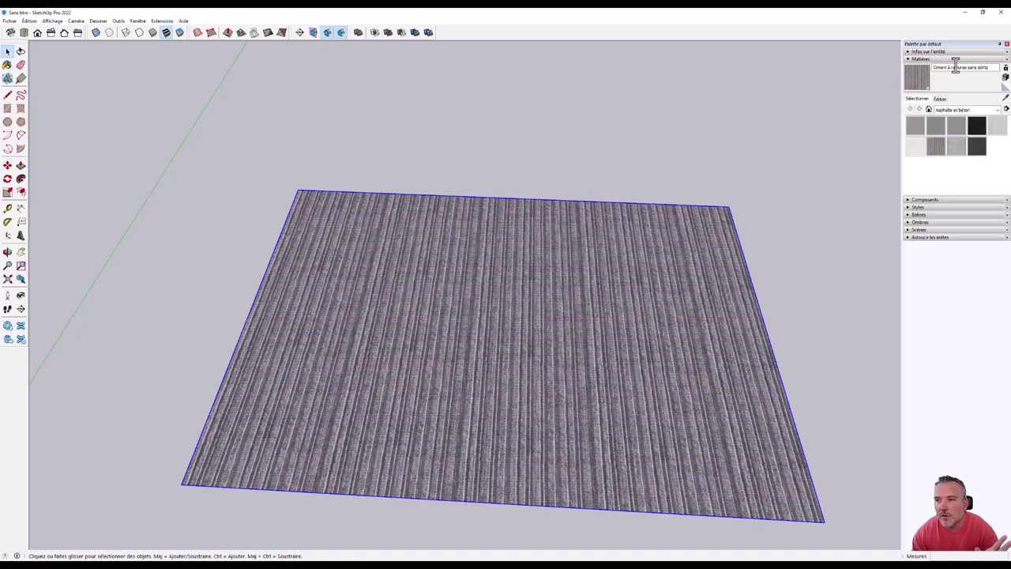
left_click(958, 110)
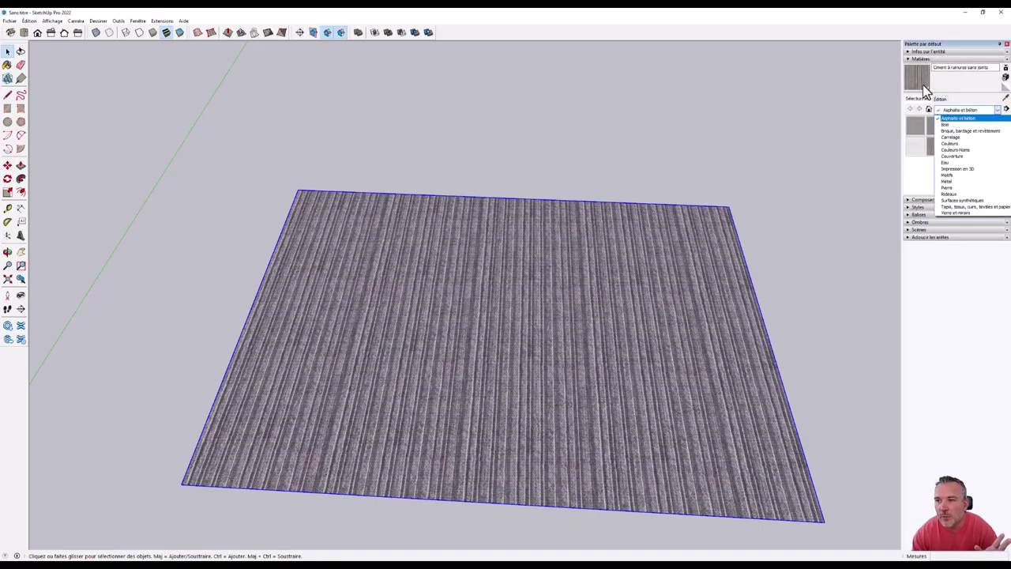
scroll(962, 124, "up", 3)
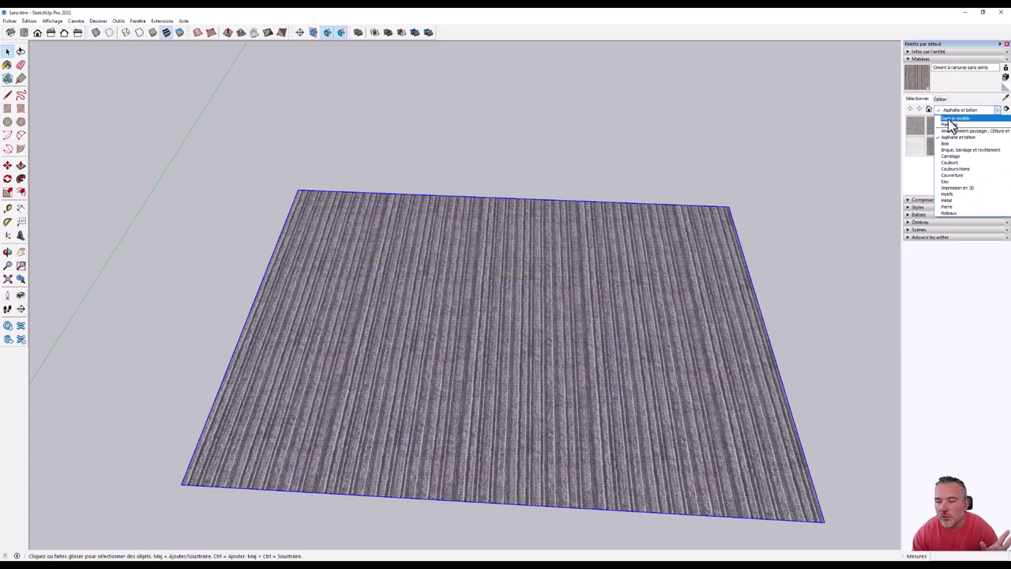
left_click(962, 113)
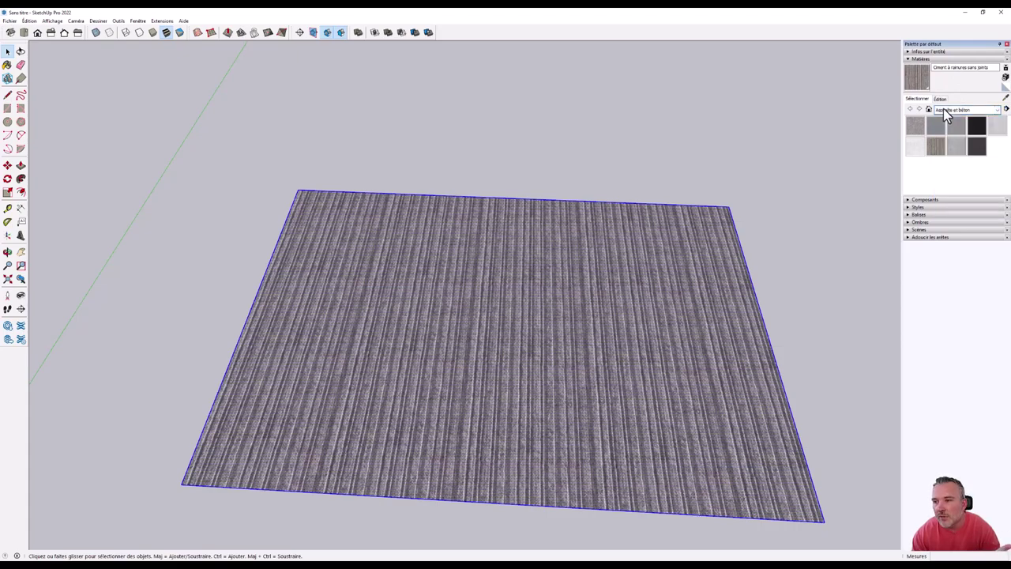
left_click(967, 112)
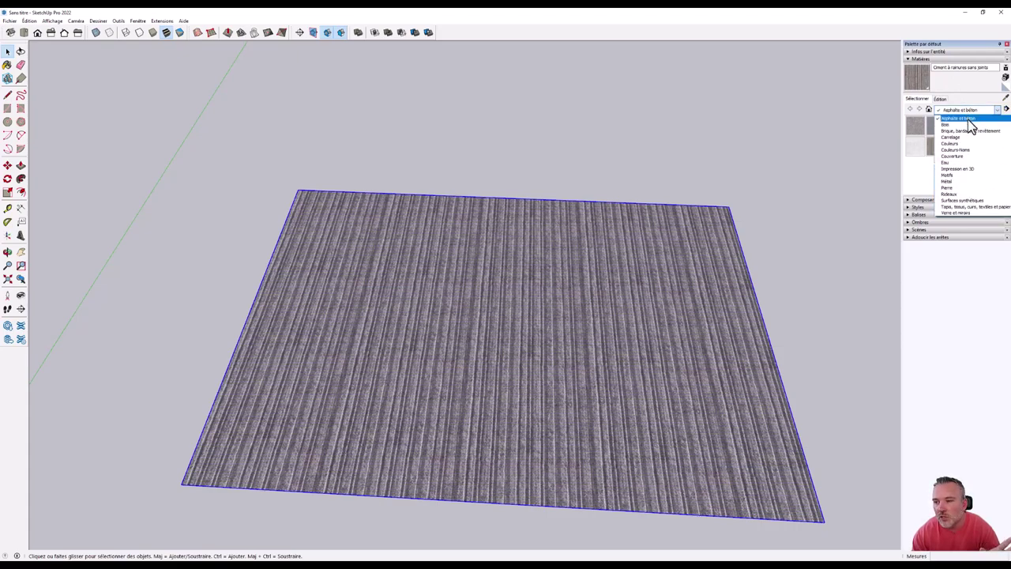
left_click(957, 162)
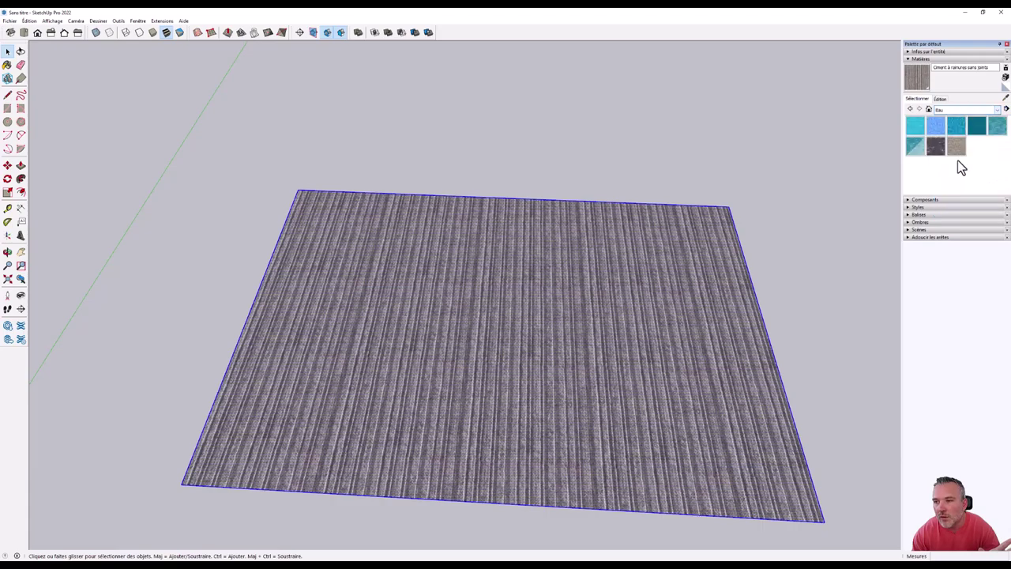
left_click(916, 143)
left_click(594, 289)
left_click(993, 110)
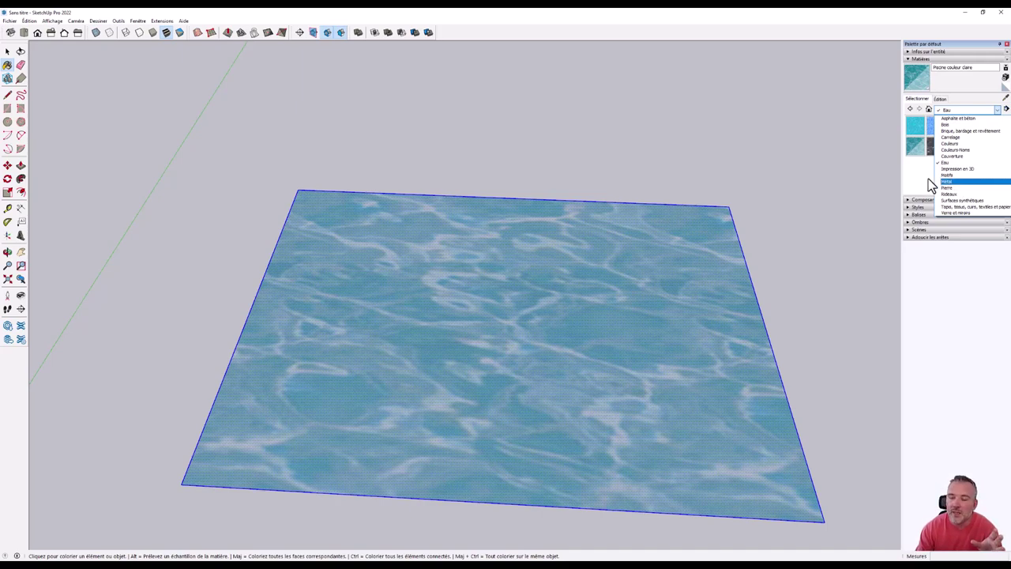
left_click(916, 180)
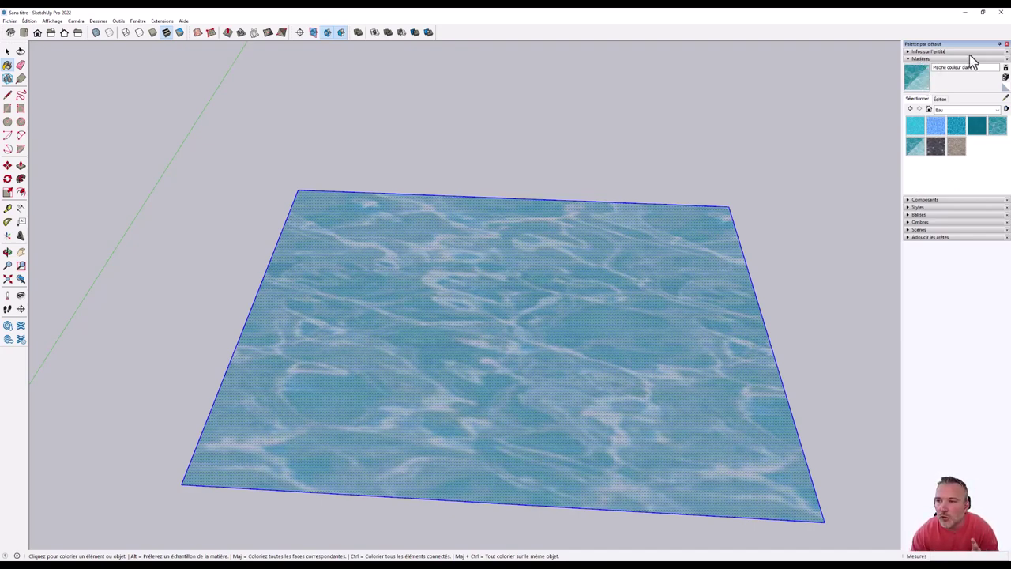
- Expand the Components library in the tray and click into its 3D Warehouse search field
left_click(930, 59)
left_click(918, 67)
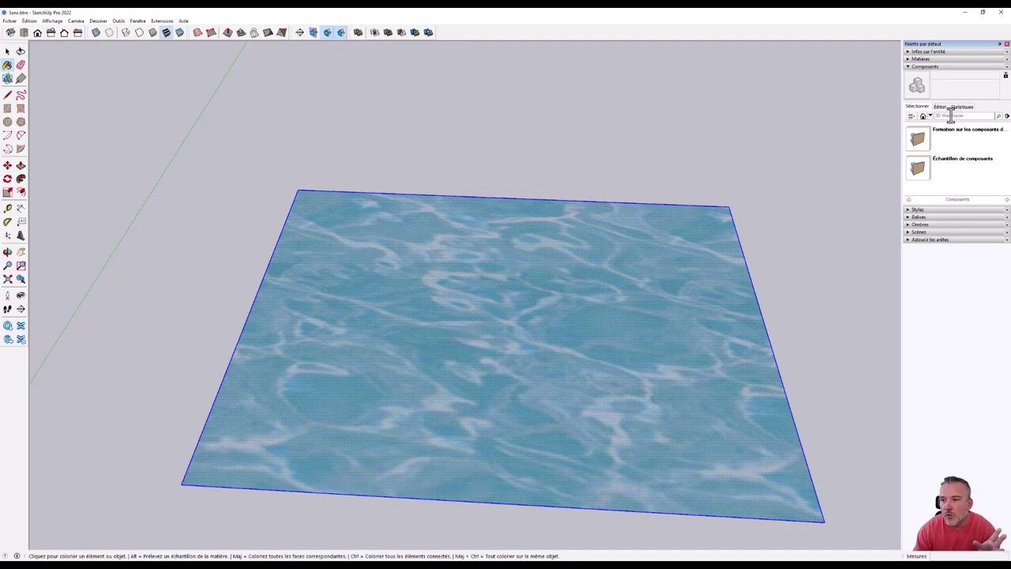
left_click(950, 115)
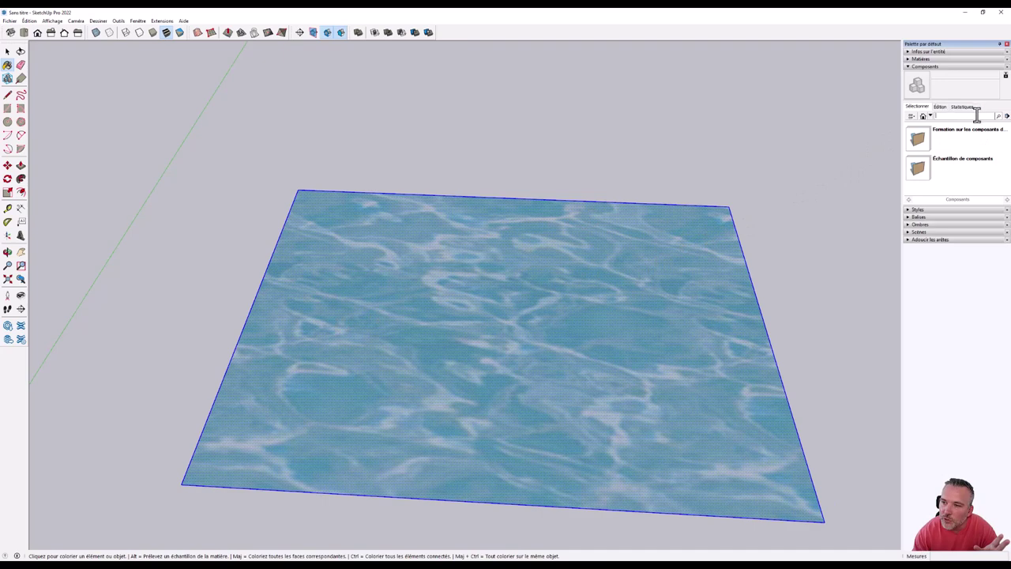
left_click(952, 117)
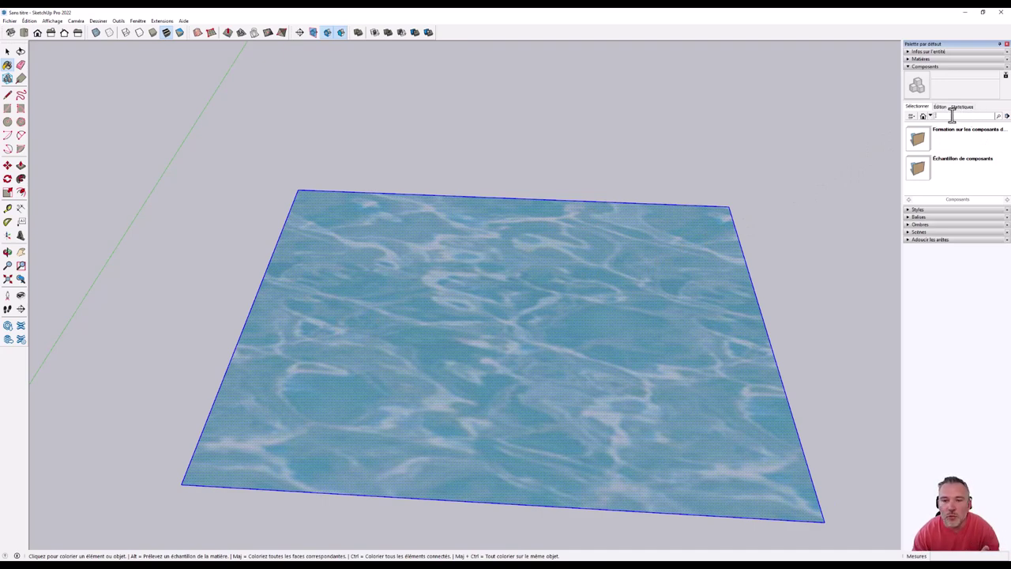
- Apply the Aquarelle style from Arêtes de croquis and orbit the person figure into view
left_click(924, 67)
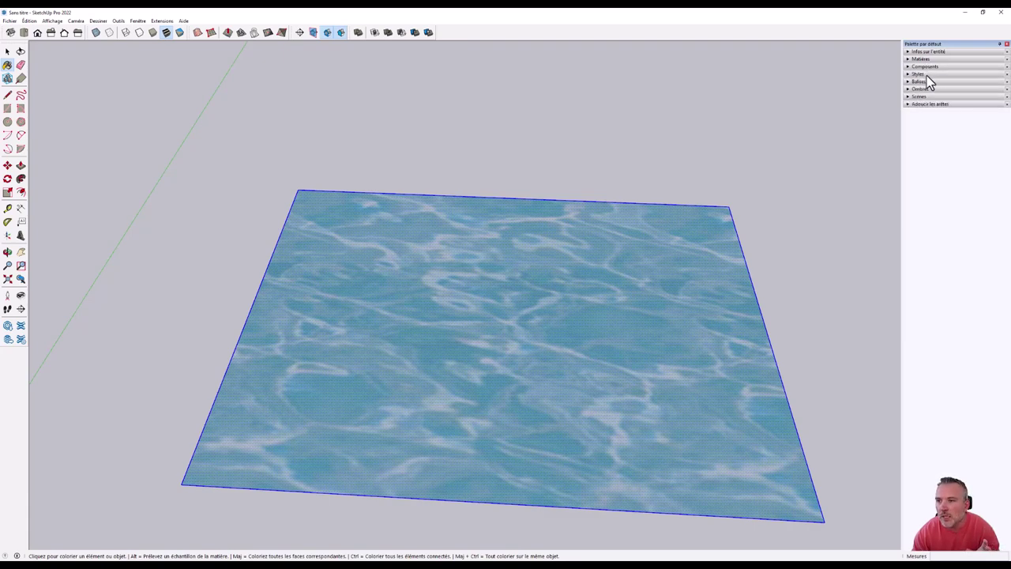
left_click(919, 74)
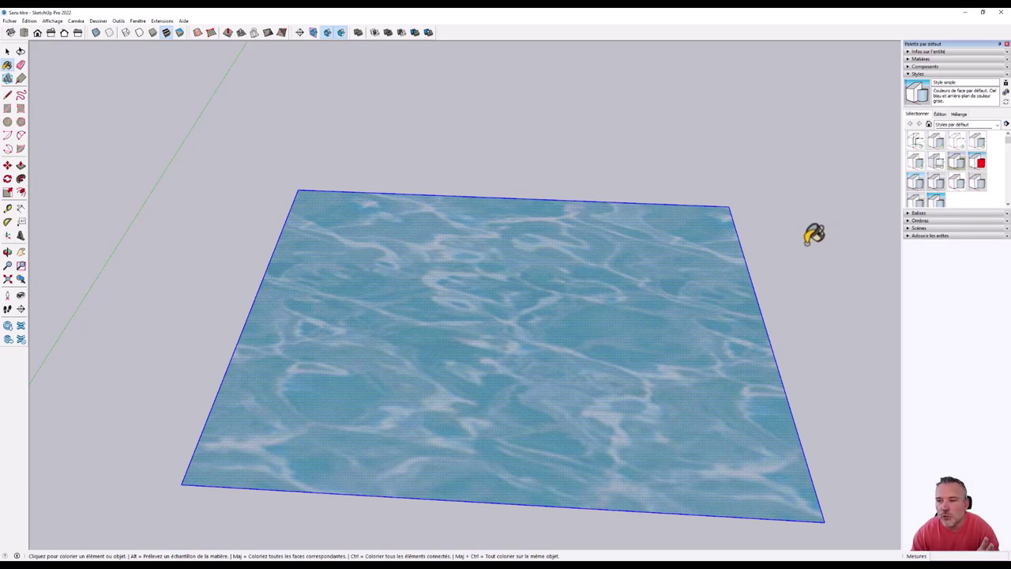
left_click(959, 124)
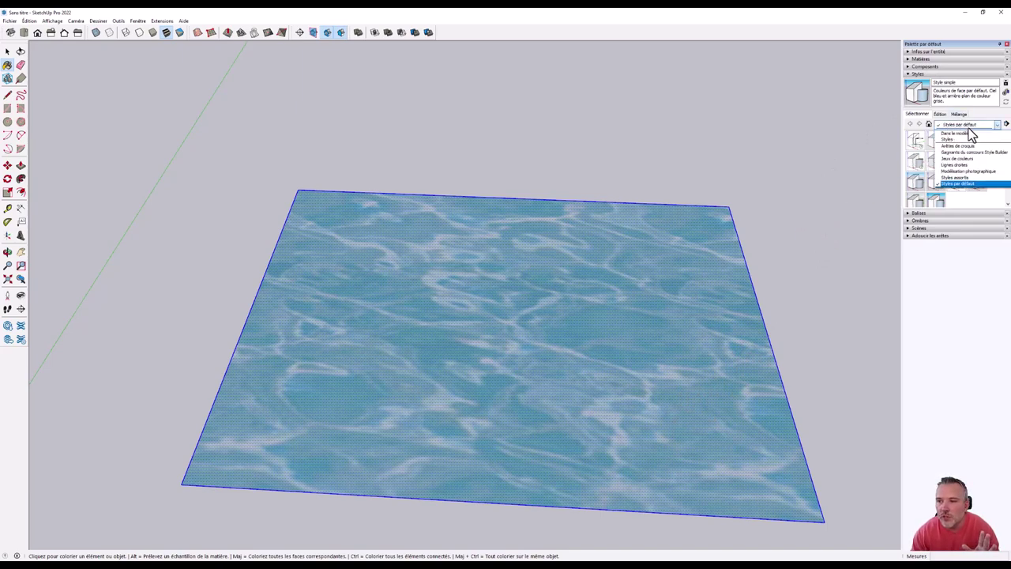
left_click(963, 136)
left_click(950, 124)
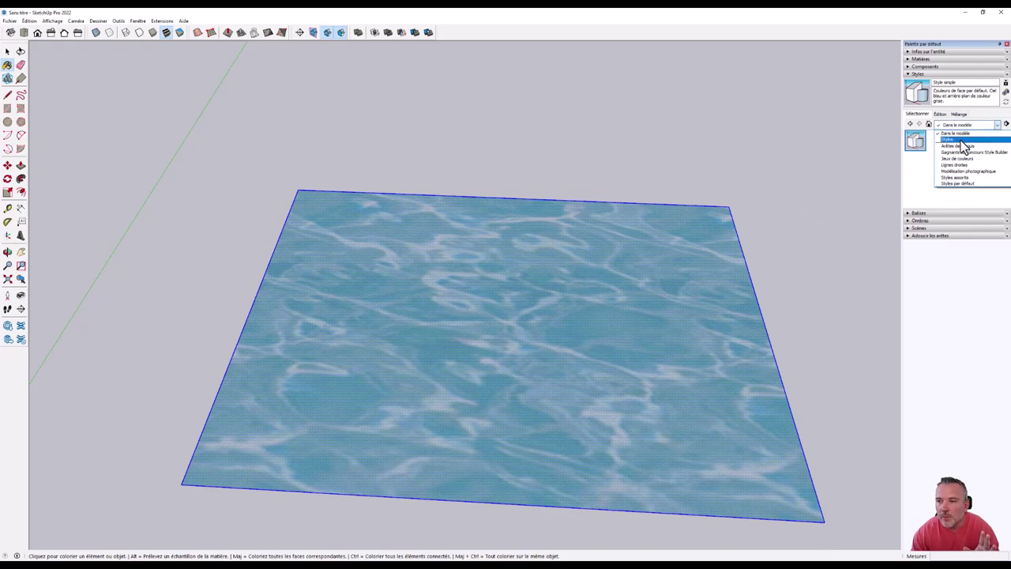
left_click(957, 145)
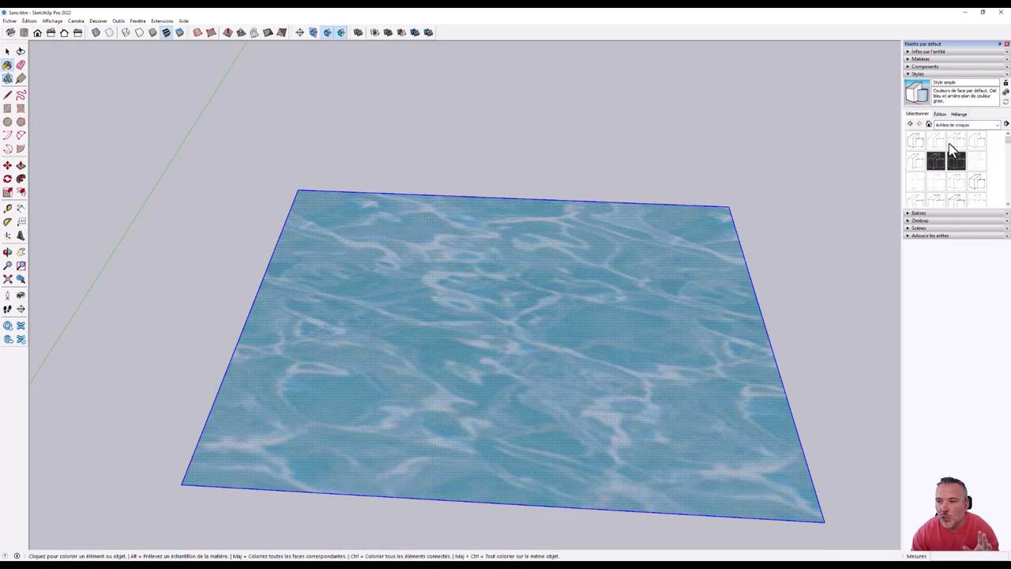
left_click(916, 142)
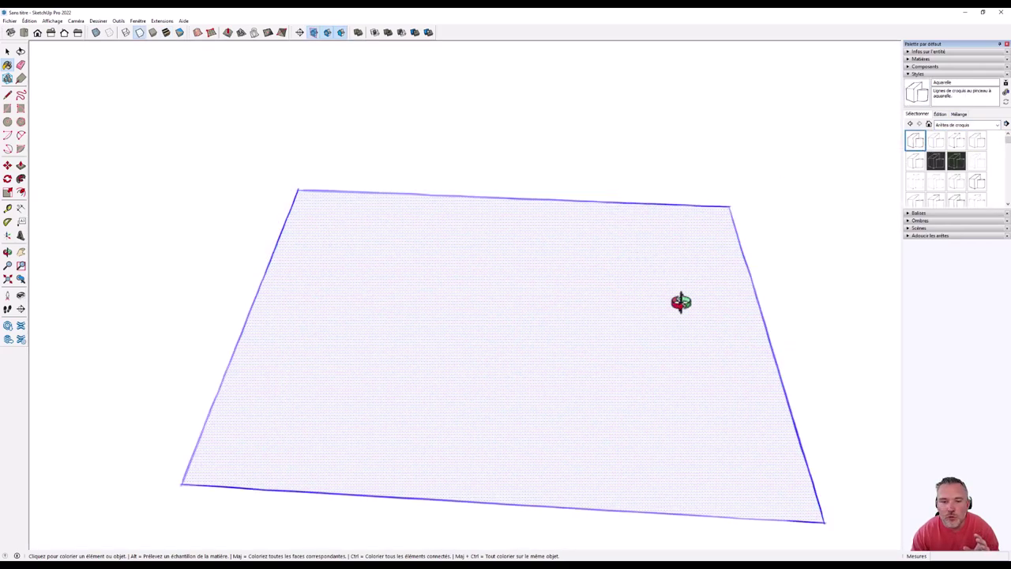
mouse_move(631, 324)
middle_mouse_down()
mouse_move(469, 298)
mouse_move(501, 257)
mouse_move(449, 255)
middle_mouse_up()
- Switch the model back to Style simple from the Dans le modèle collection
scroll(500, 260, "up", 3)
scroll(444, 318, "down", 2)
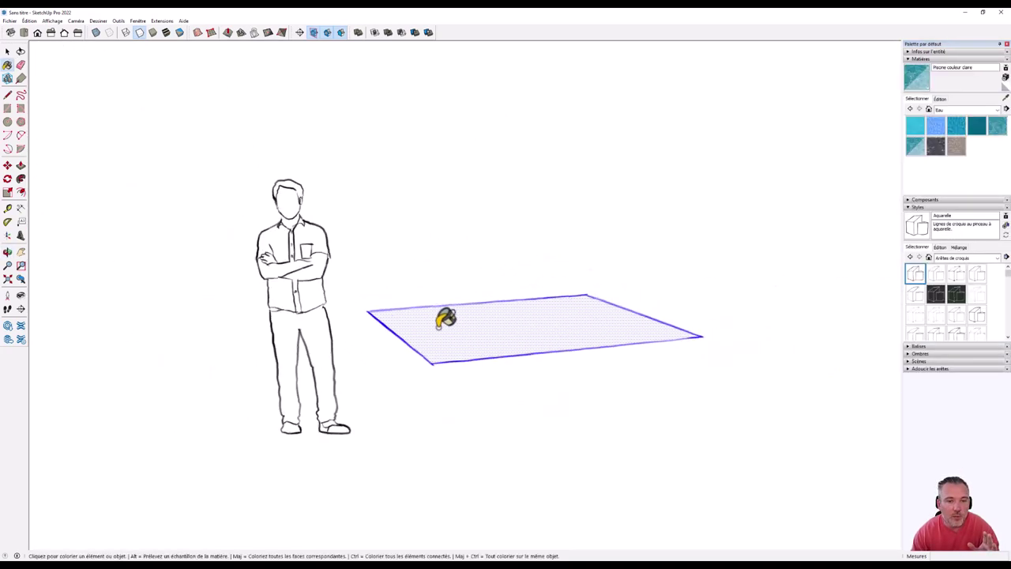
scroll(439, 269, "up", 2)
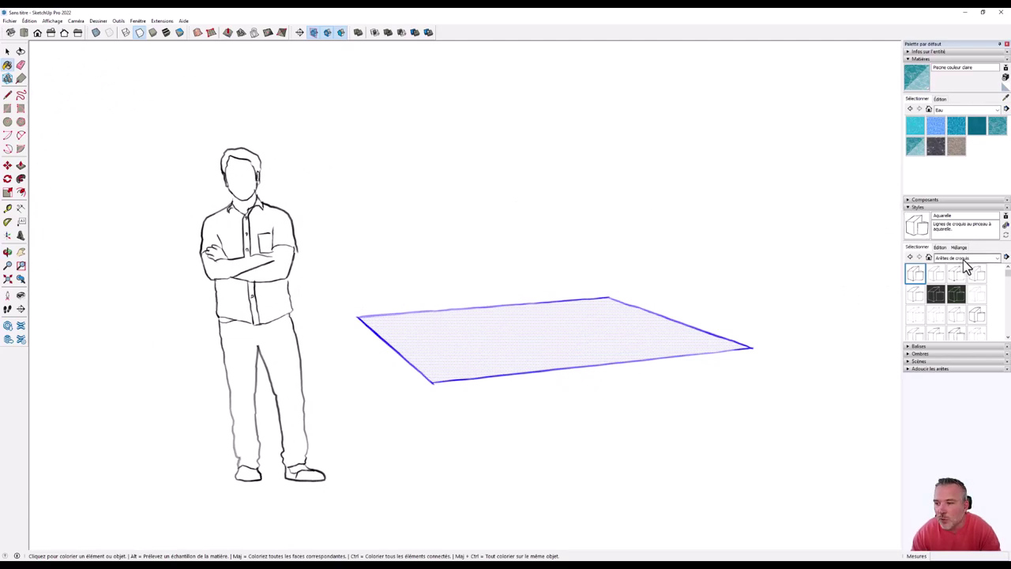
left_click(963, 257)
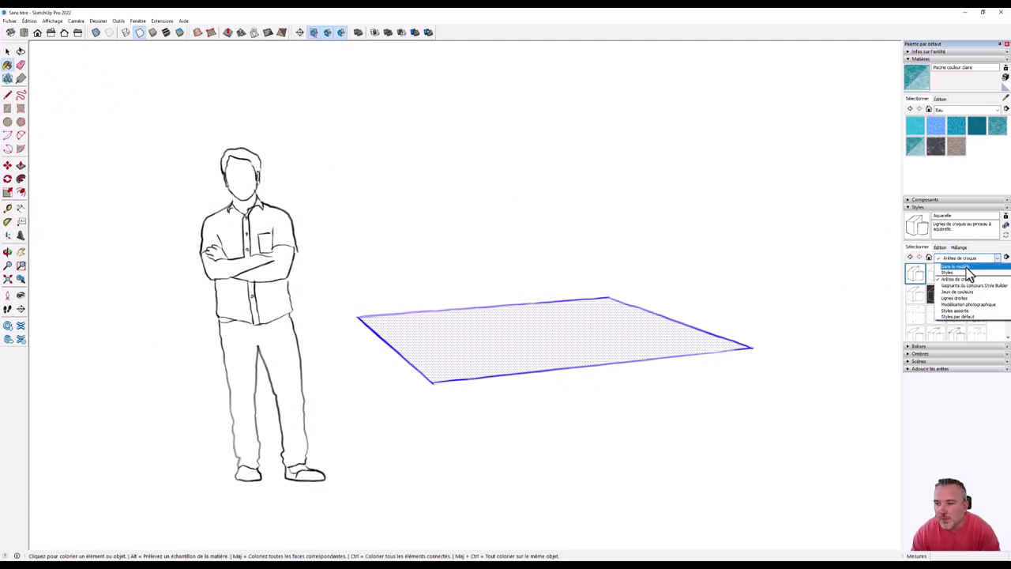
left_click(955, 266)
left_click(935, 275)
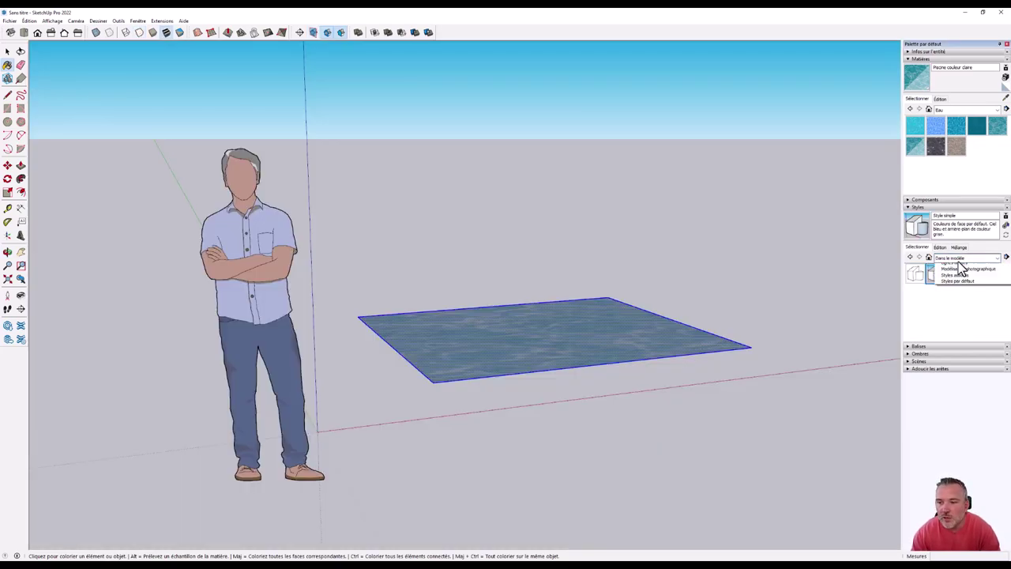
- Try the landscape, hidden-line and urban-planning styles from Styles par défaut
left_click(968, 258)
left_click(971, 315)
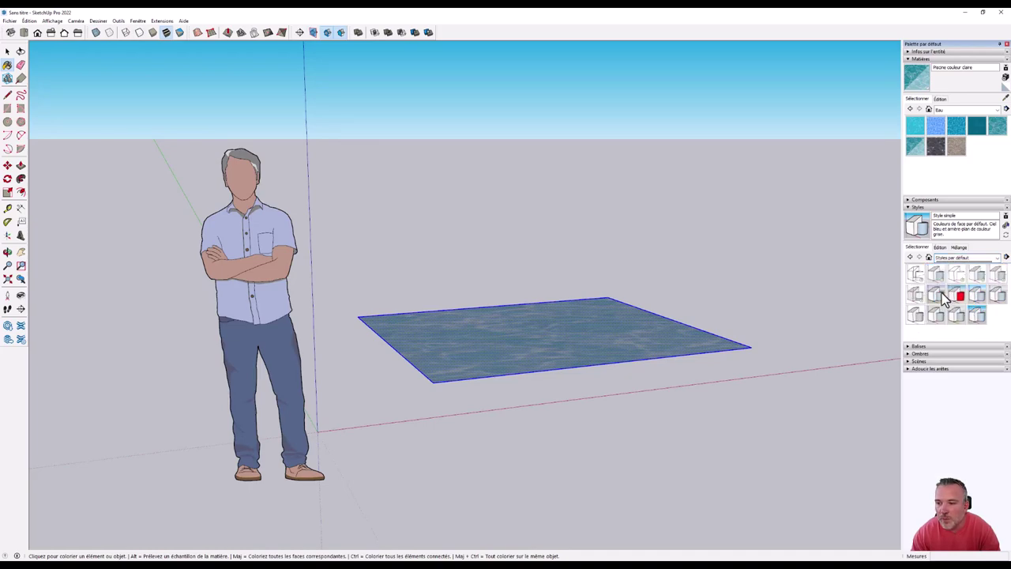
left_click(936, 300)
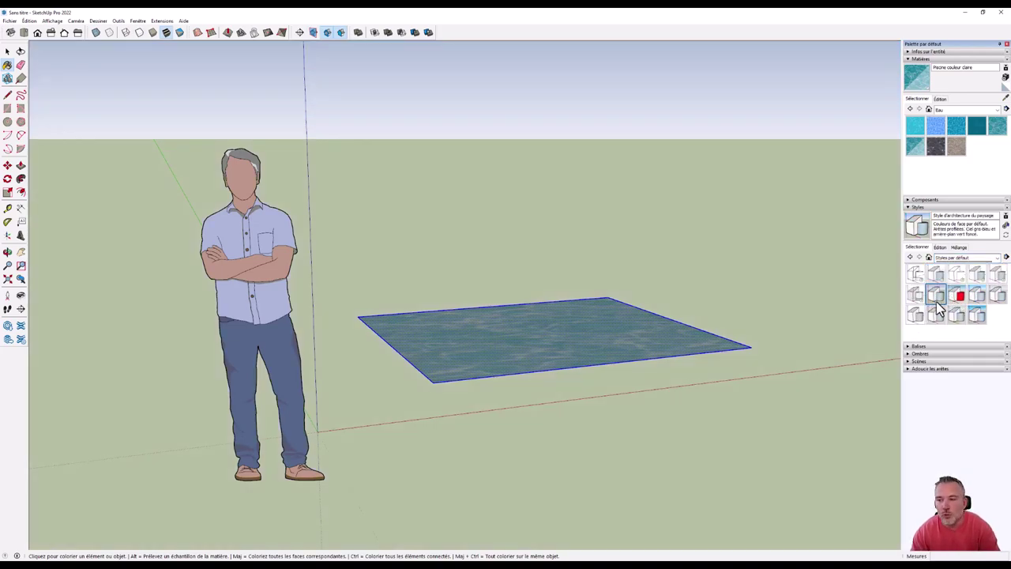
left_click(956, 275)
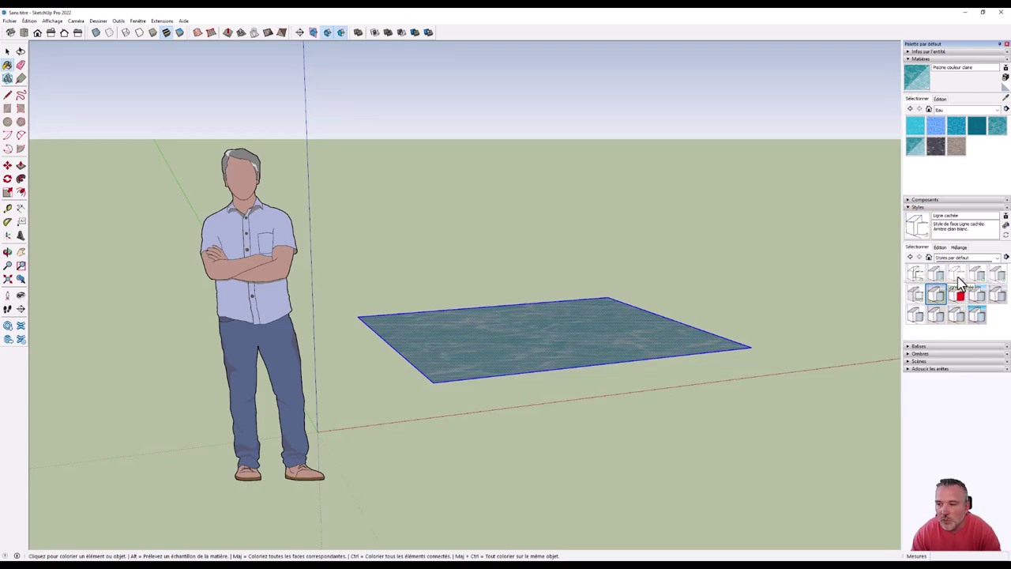
left_click(978, 301)
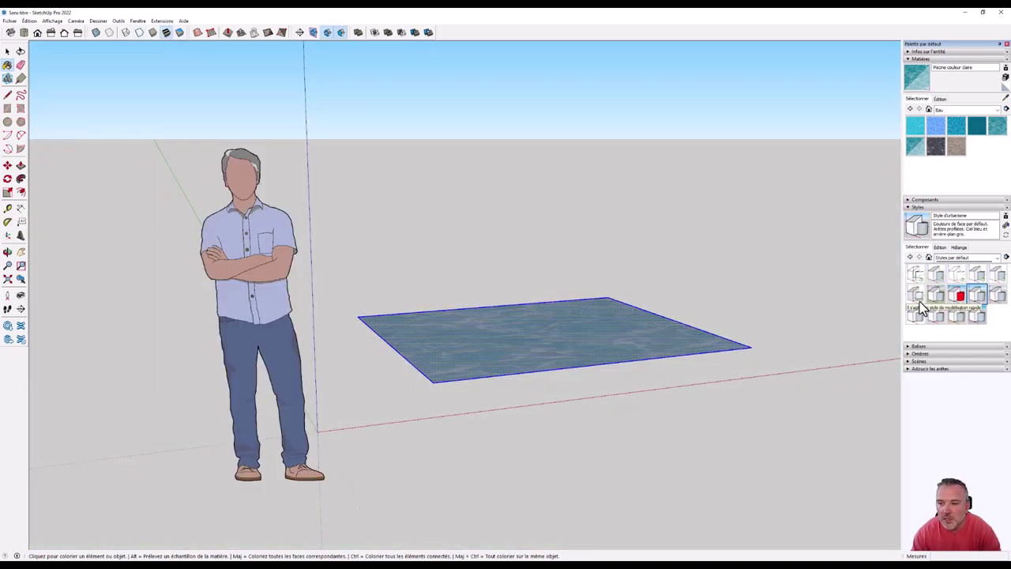
- Apply the beige Aggloméré avec marqueur fin style from Styles assortis
left_click(960, 260)
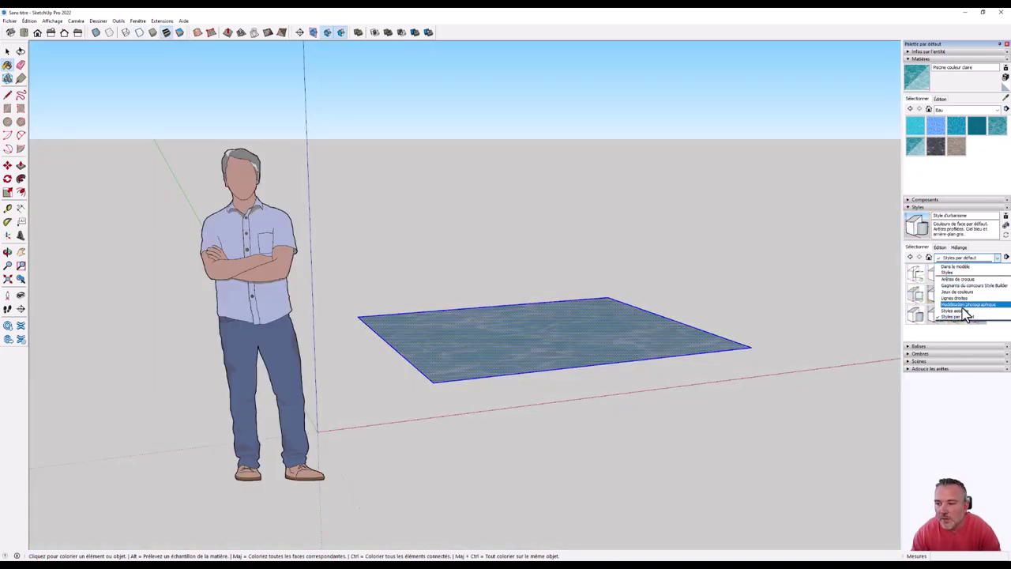
left_click(950, 294)
left_click(938, 281)
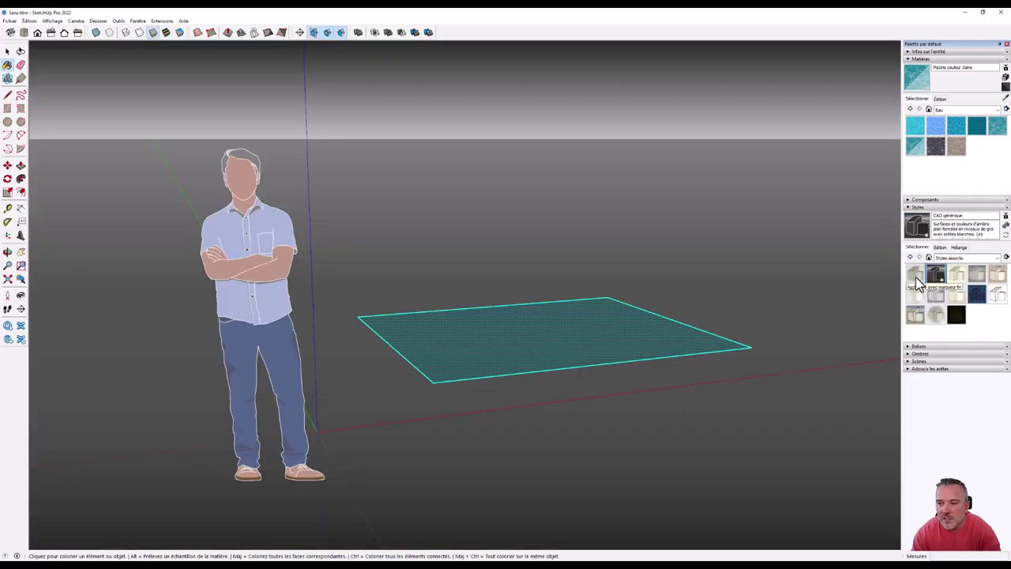
left_click(914, 273)
mouse_move(501, 350)
middle_mouse_down()
mouse_move(482, 312)
mouse_move(453, 352)
middle_mouse_up()
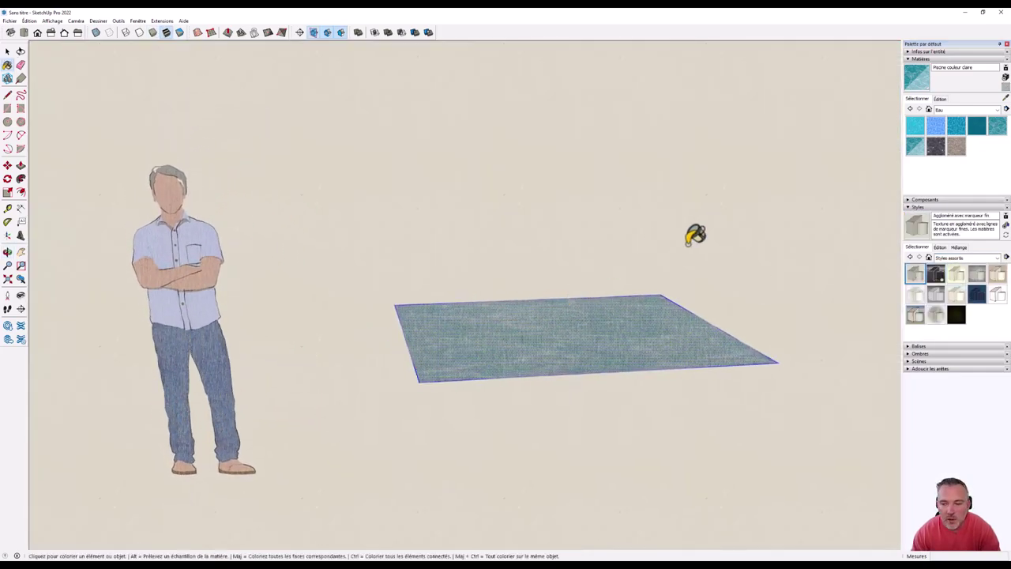
left_click(920, 58)
- Add a new tag named Balise in the Tags panel
left_click(918, 74)
left_click(921, 82)
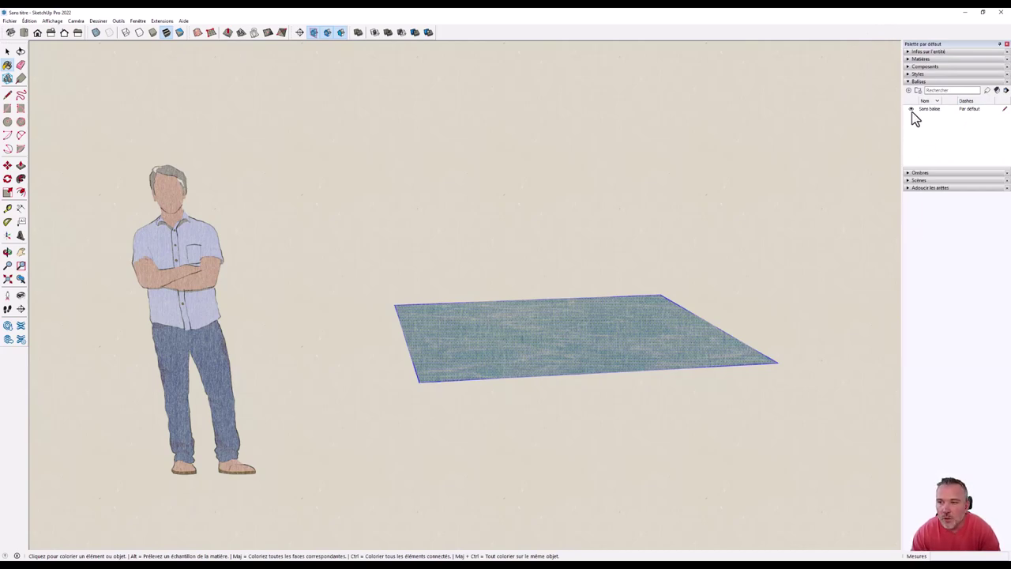
left_click(908, 92)
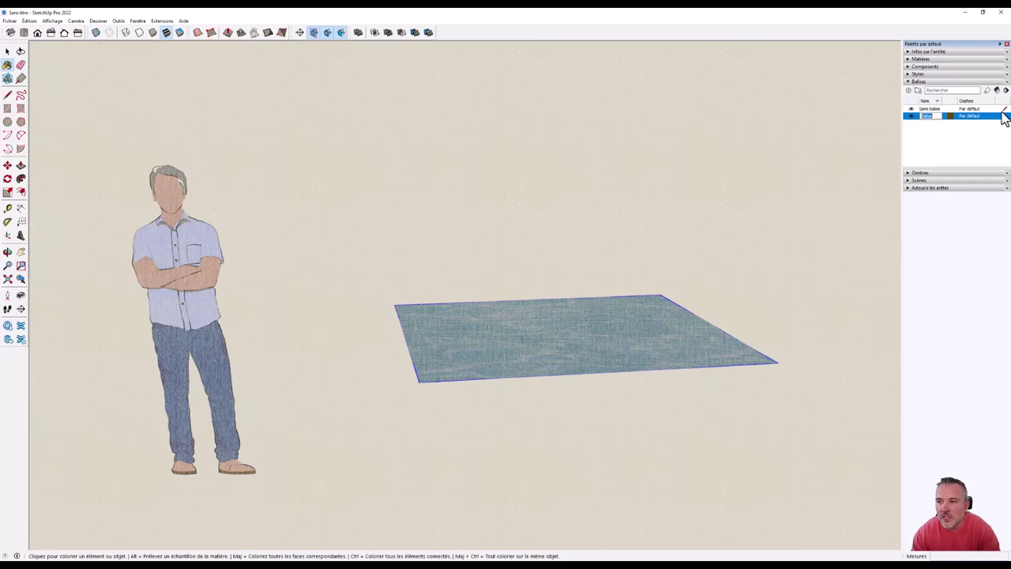
key("Return")
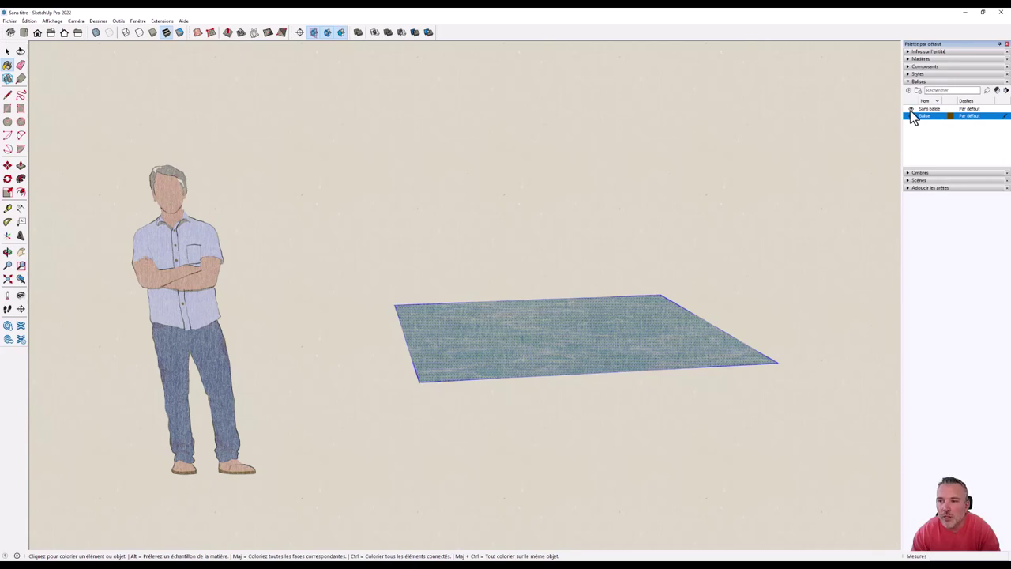
- Toggle Untagged visibility off and on, leaving the figure and rectangle visible
left_click(911, 110)
left_click(911, 110)
left_click(910, 110)
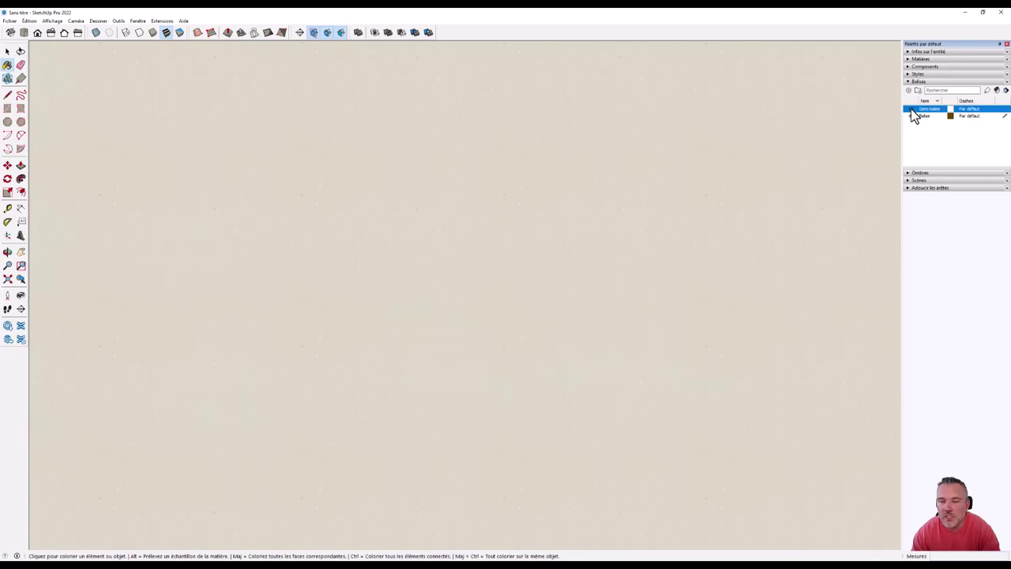
left_click(910, 109)
left_click(910, 110)
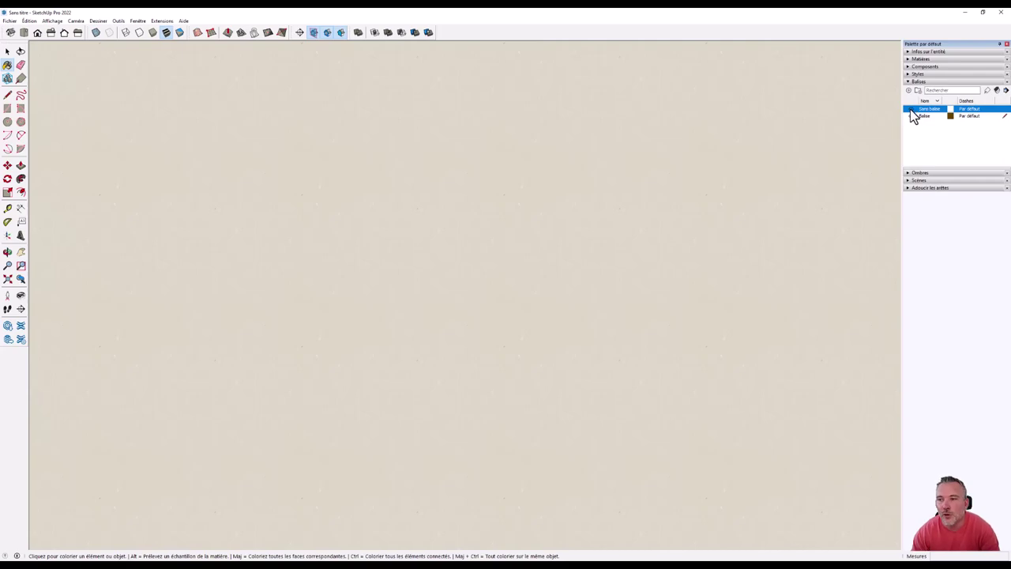
left_click(910, 110)
left_click(911, 110)
left_click(912, 112)
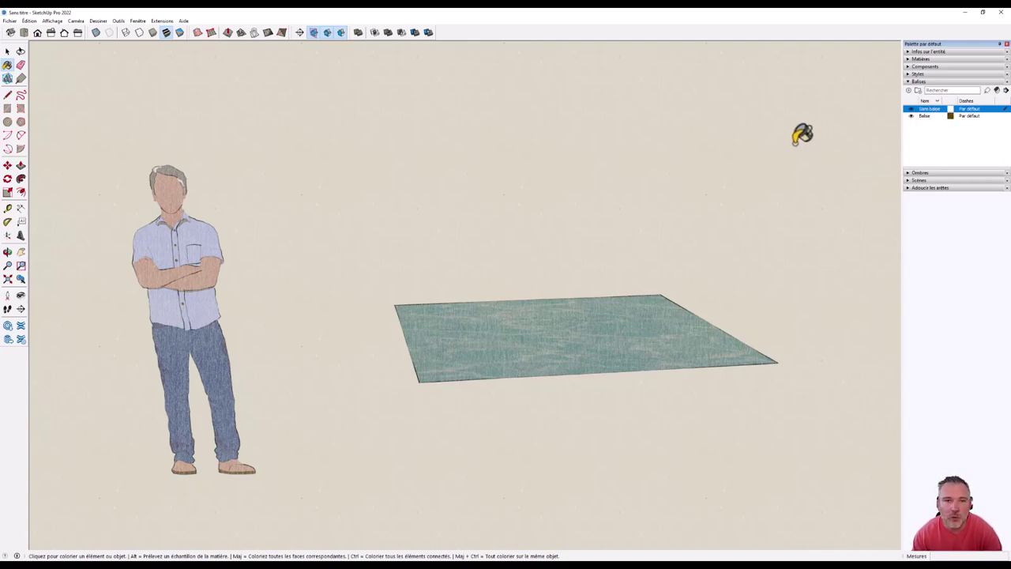
- Make Balise the active tag and collapse the Tags panel
left_click(931, 116)
left_click(936, 111)
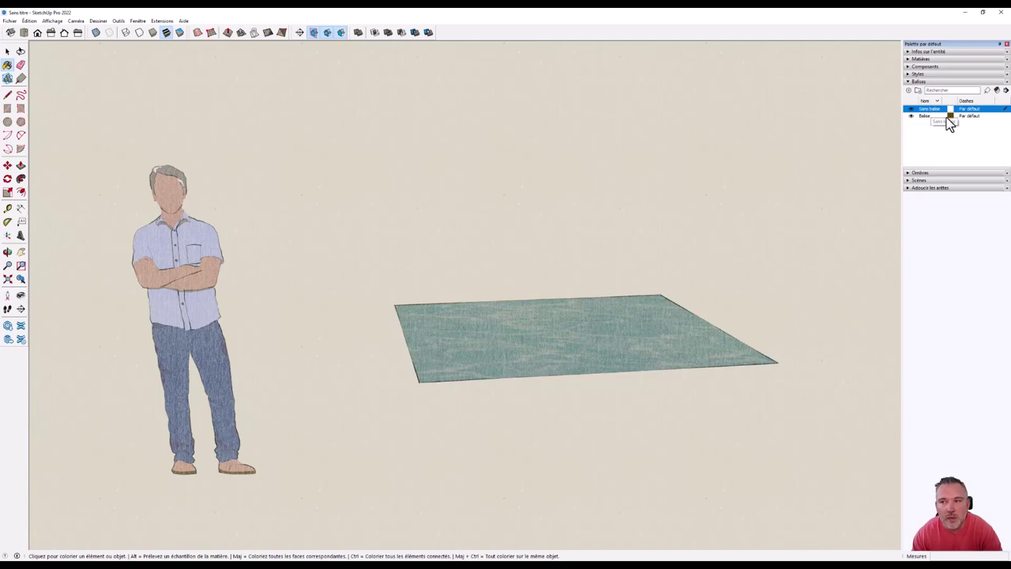
left_click(1004, 116)
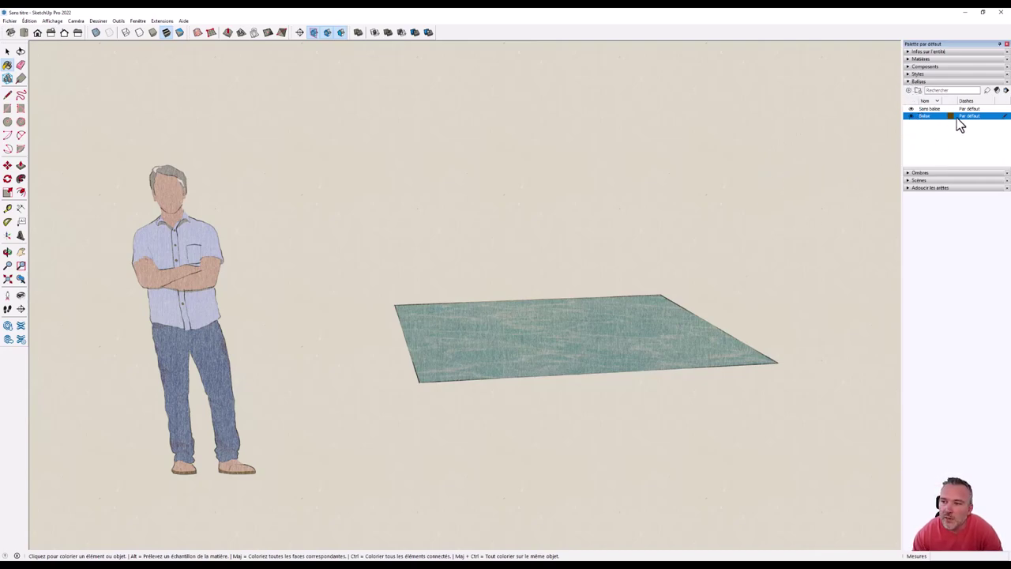
left_click(929, 81)
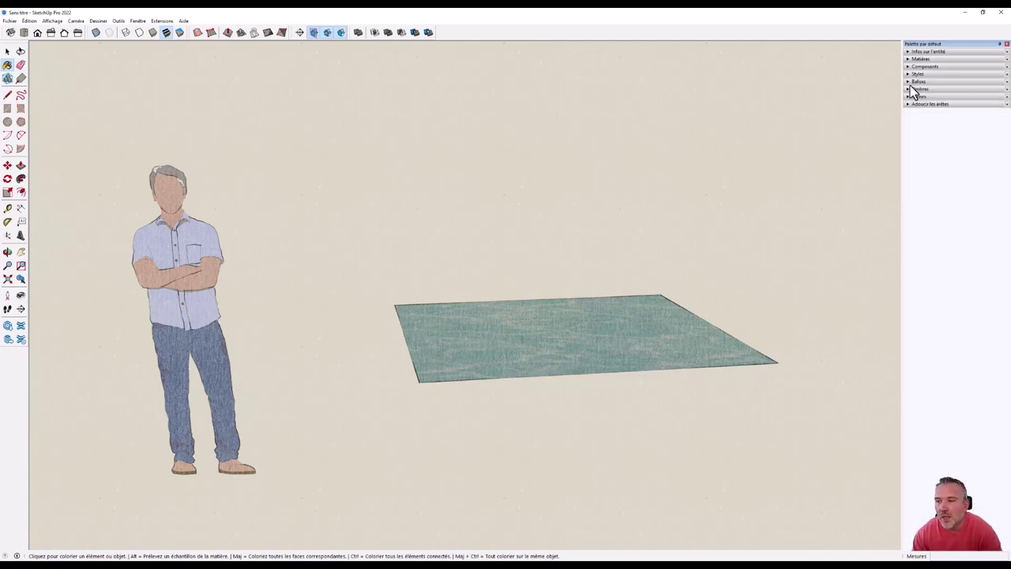
left_click(927, 89)
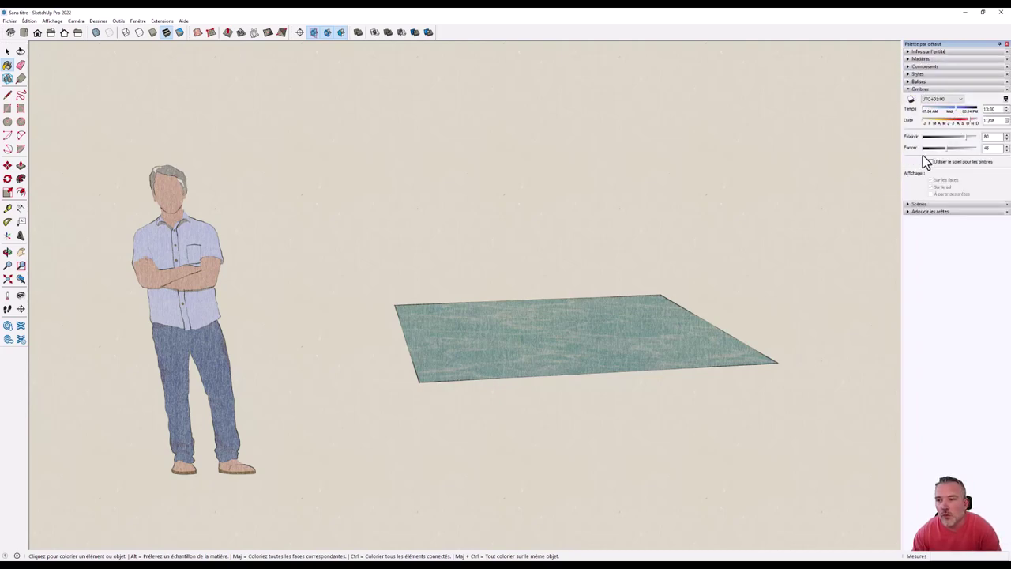
left_click(911, 102)
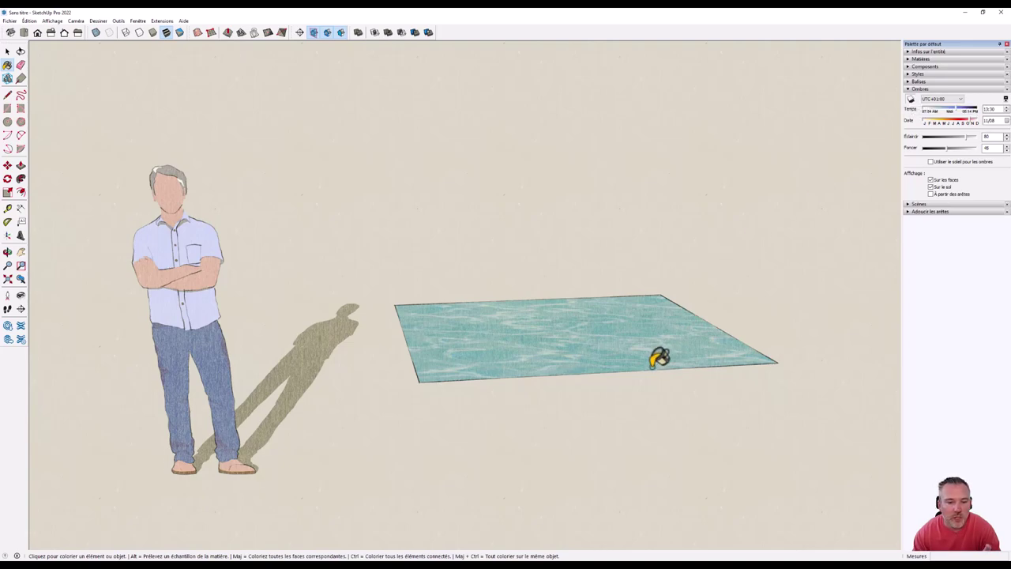
mouse_move(657, 355)
middle_mouse_down()
mouse_move(497, 323)
mouse_move(522, 388)
mouse_move(537, 330)
mouse_move(512, 340)
middle_mouse_up()
left_click(920, 59)
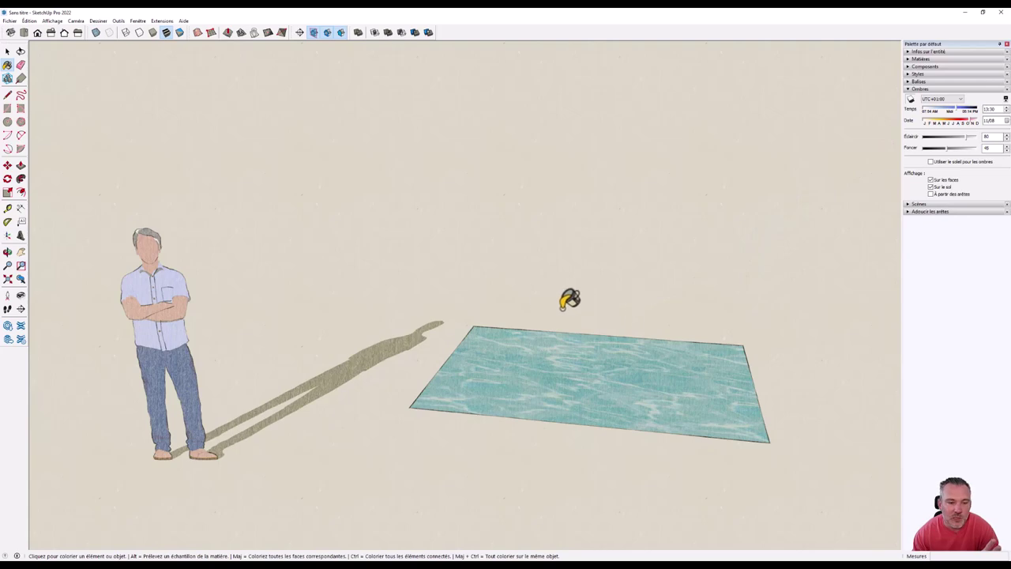
middle_click_drag(570, 299, 516, 262)
key("b")
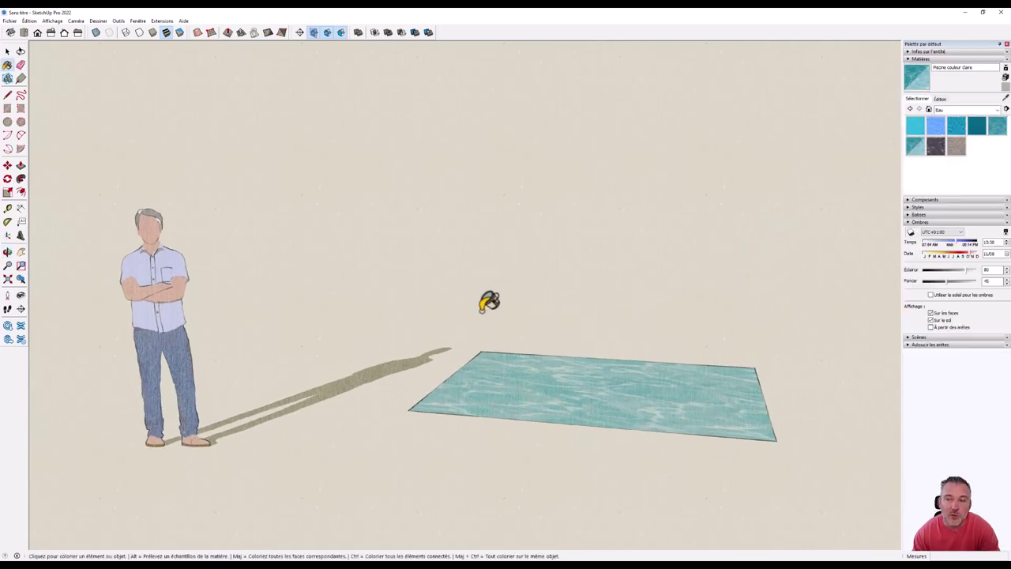
left_click(918, 59)
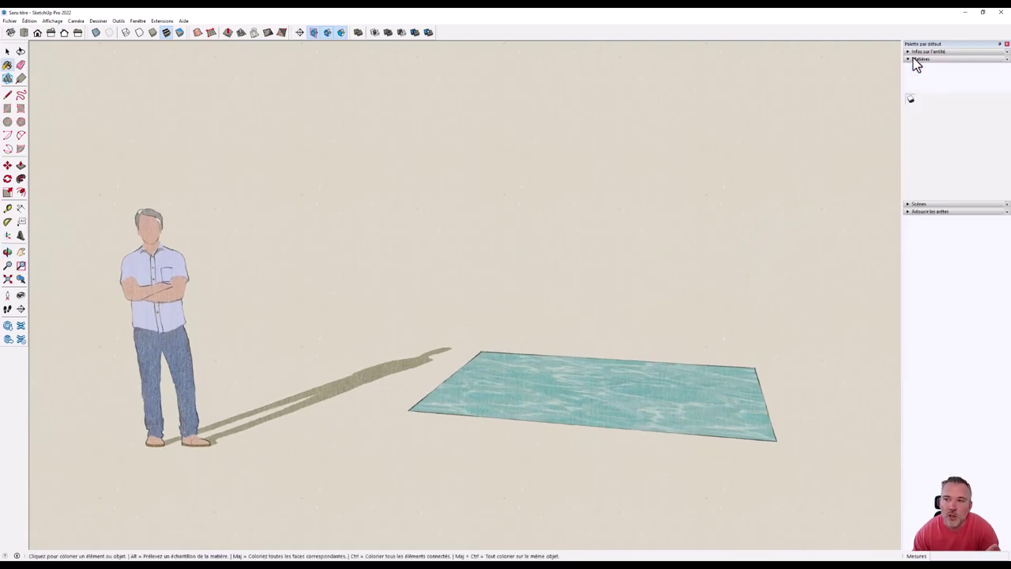
left_click(911, 100)
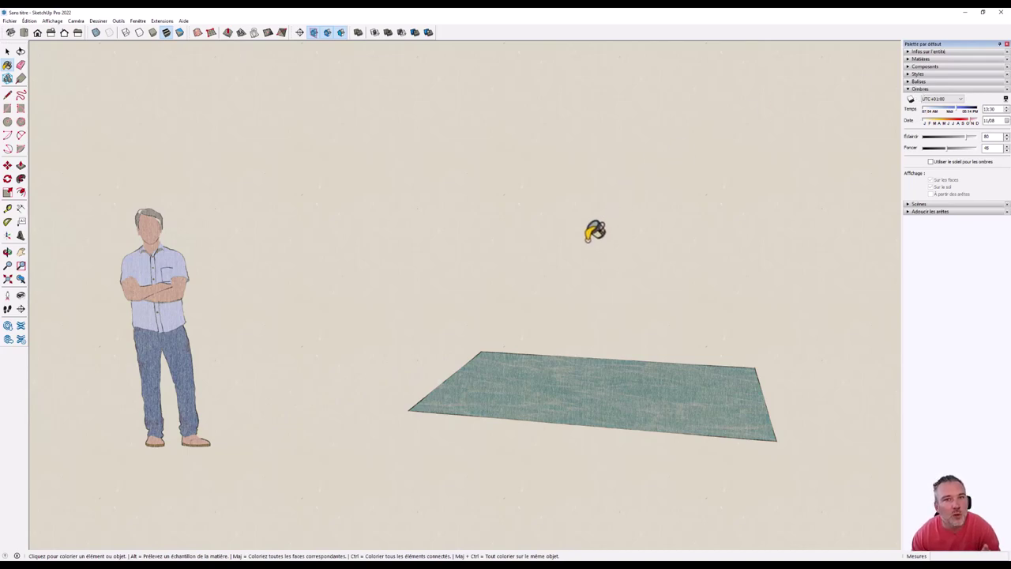
left_click(924, 88)
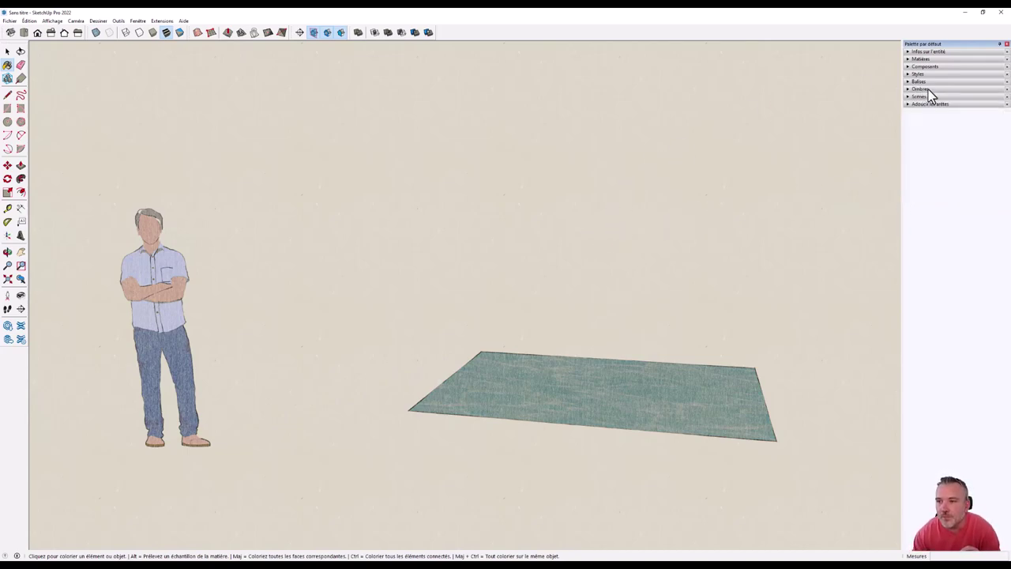
- Save a view centred on the figure as Scène 1
left_click(920, 97)
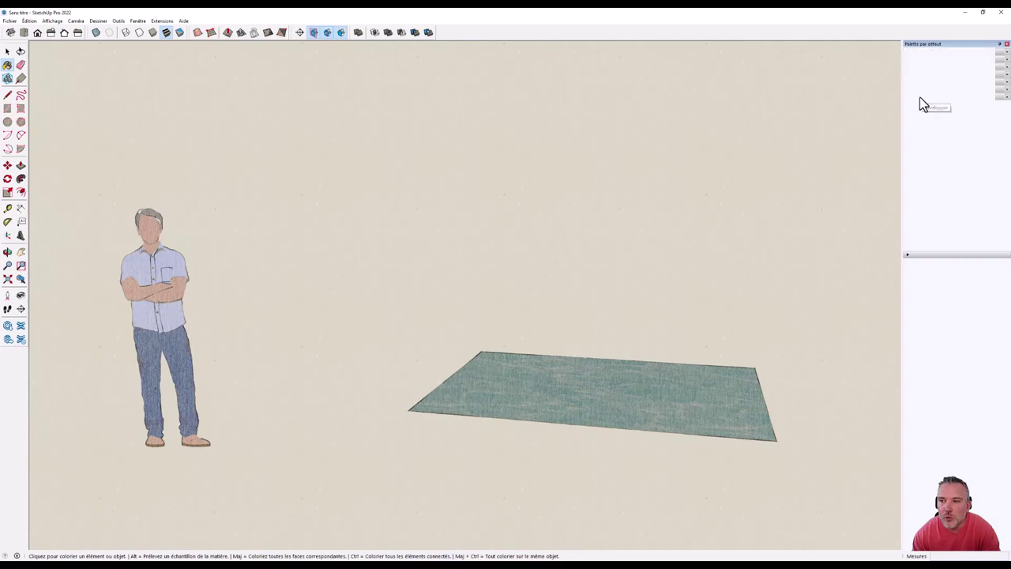
mouse_move(501, 271)
middle_mouse_down()
mouse_move(751, 233)
mouse_move(734, 217)
middle_mouse_up()
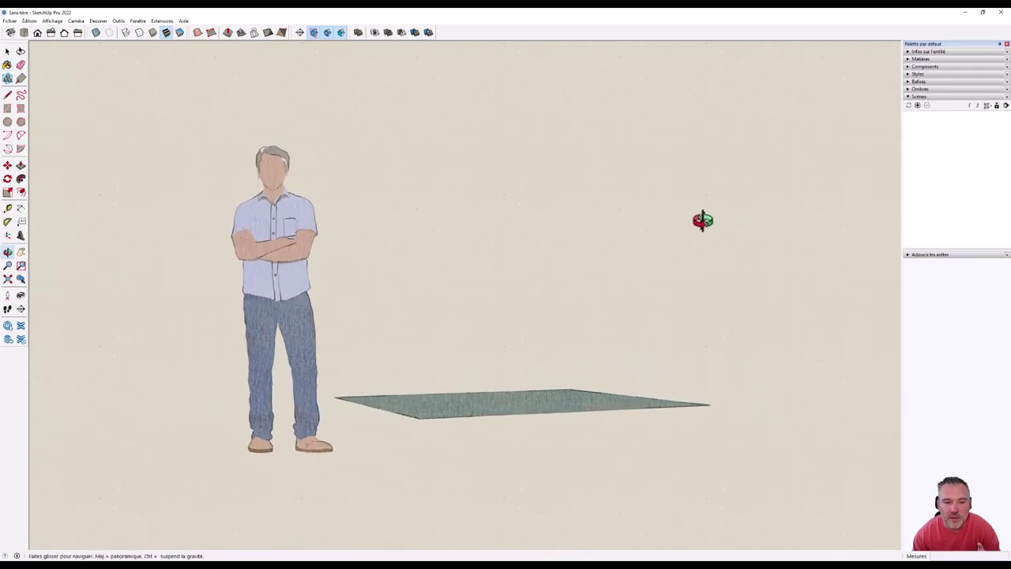
key("b")
scroll(485, 196, "up", 2)
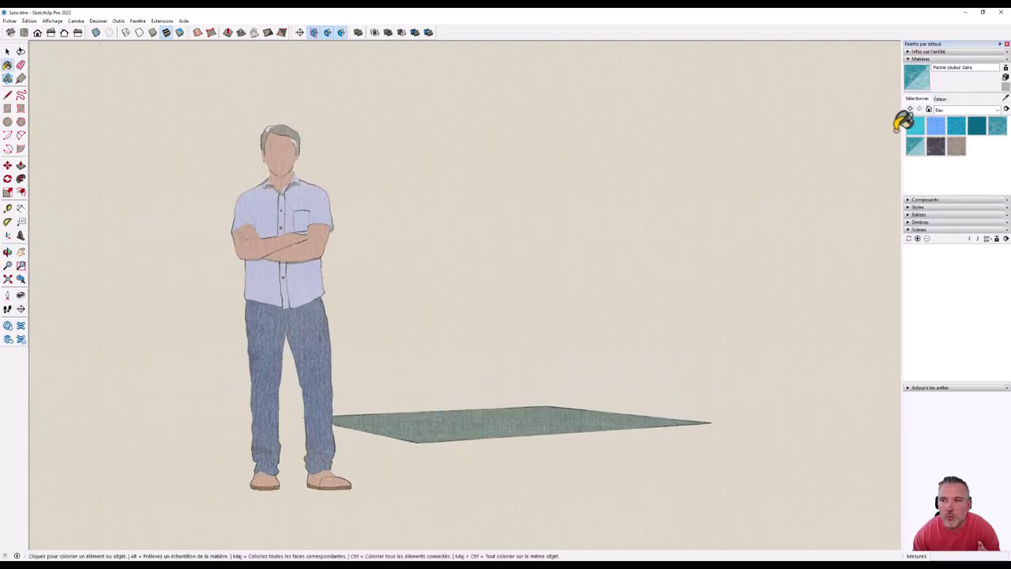
left_click(921, 59)
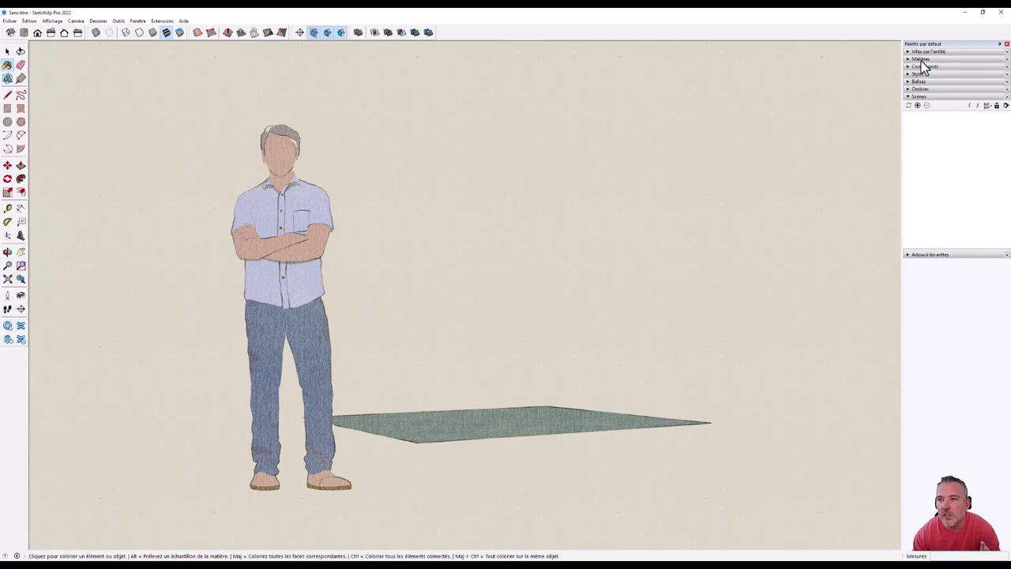
left_click(917, 105)
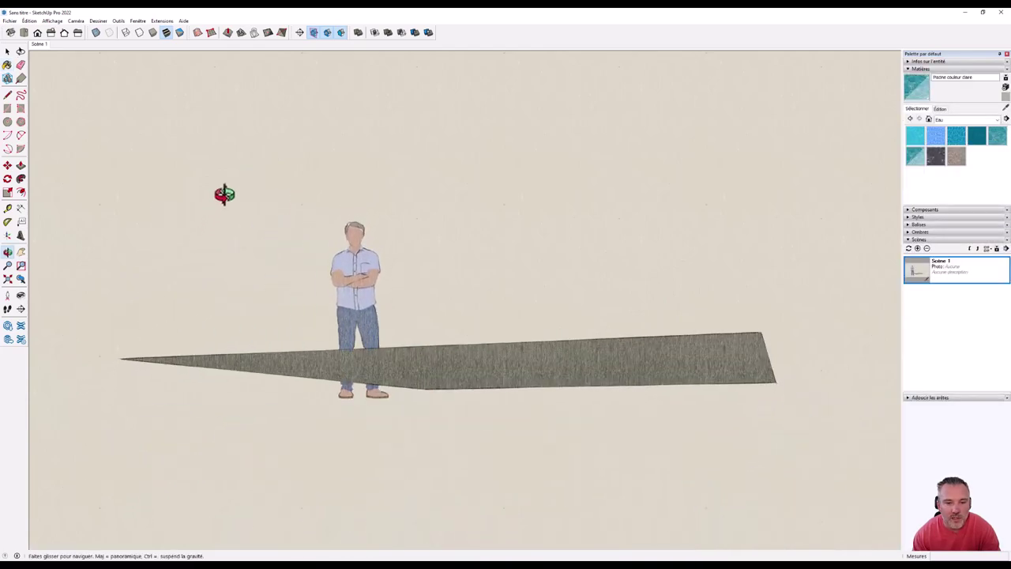
- Save a low ground view as Scène 2 and a top-down water view as Scène 3
left_click_drag(224, 194, 212, 213)
key("b")
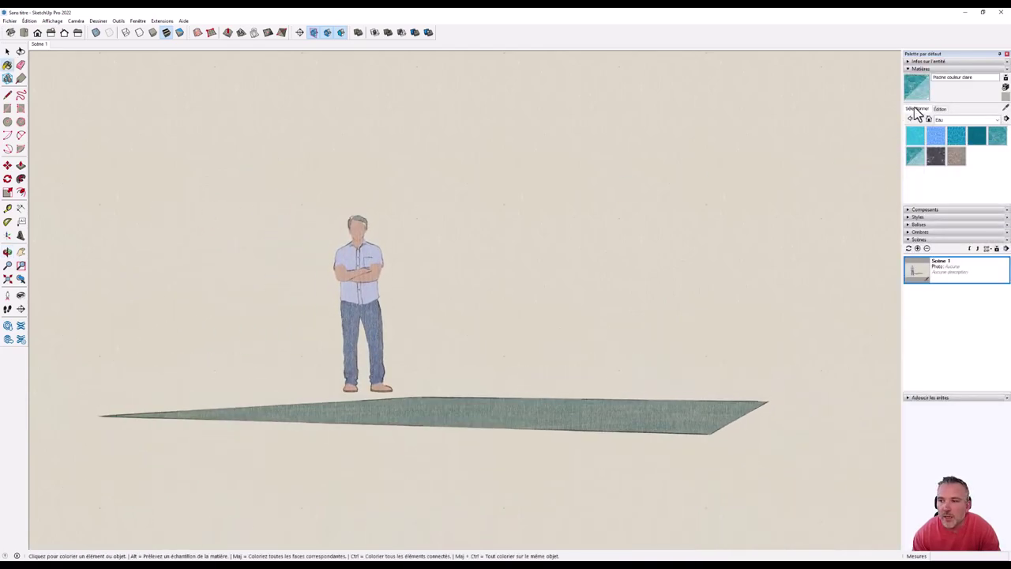
left_click(917, 248)
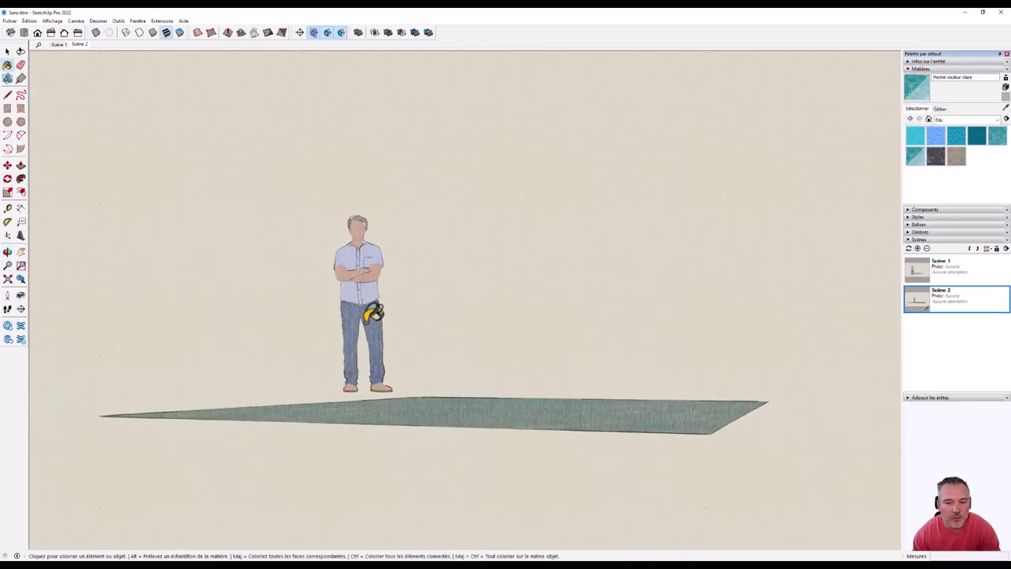
mouse_move(390, 298)
middle_mouse_down()
mouse_move(599, 465)
mouse_move(614, 391)
middle_mouse_up()
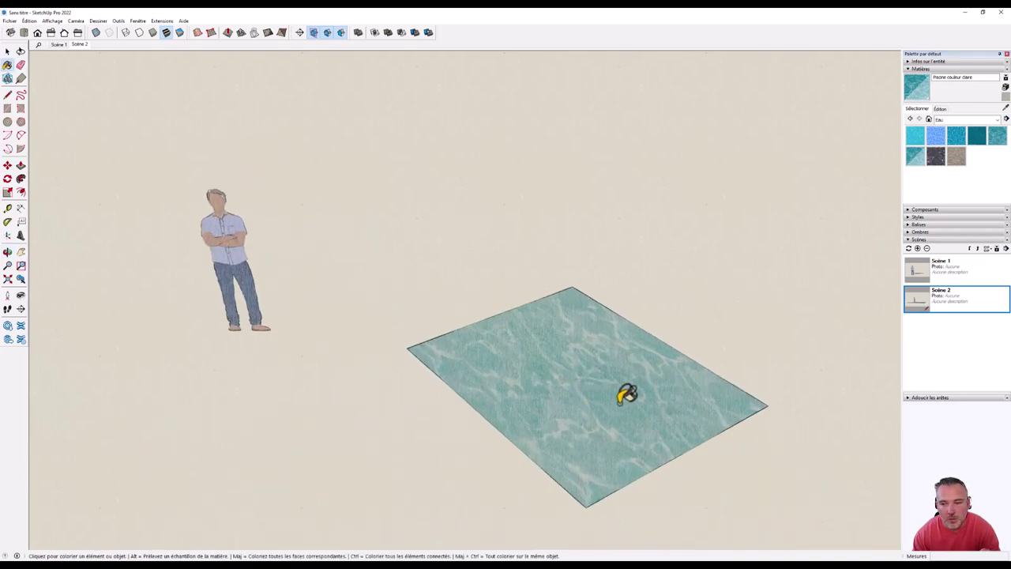
left_click(917, 248)
- Cycle through Scènes 1–3, return to Scène 3 and fold away the scenes list
middle_click_drag(571, 279, 617, 281)
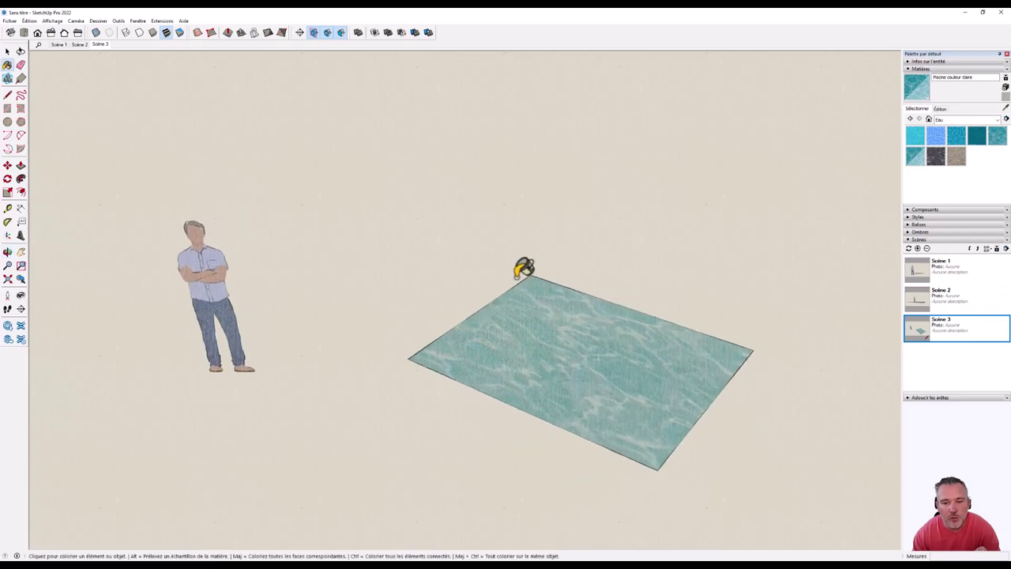
middle_click_drag(524, 269, 587, 219)
mouse_move(514, 221)
middle_mouse_down()
mouse_move(645, 214)
mouse_move(665, 307)
mouse_move(785, 214)
mouse_move(677, 200)
mouse_move(368, 360)
mouse_move(271, 422)
mouse_move(366, 399)
mouse_move(684, 424)
mouse_move(213, 291)
mouse_move(571, 366)
mouse_move(550, 395)
mouse_move(277, 356)
mouse_move(464, 297)
mouse_move(735, 301)
mouse_move(553, 334)
mouse_move(544, 406)
mouse_move(680, 351)
middle_mouse_up()
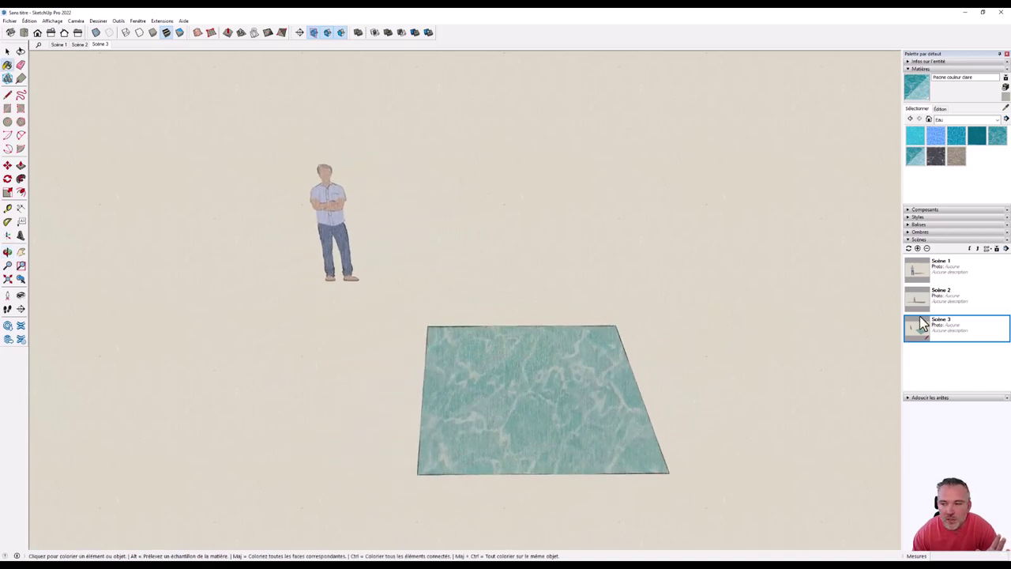
left_click(921, 272)
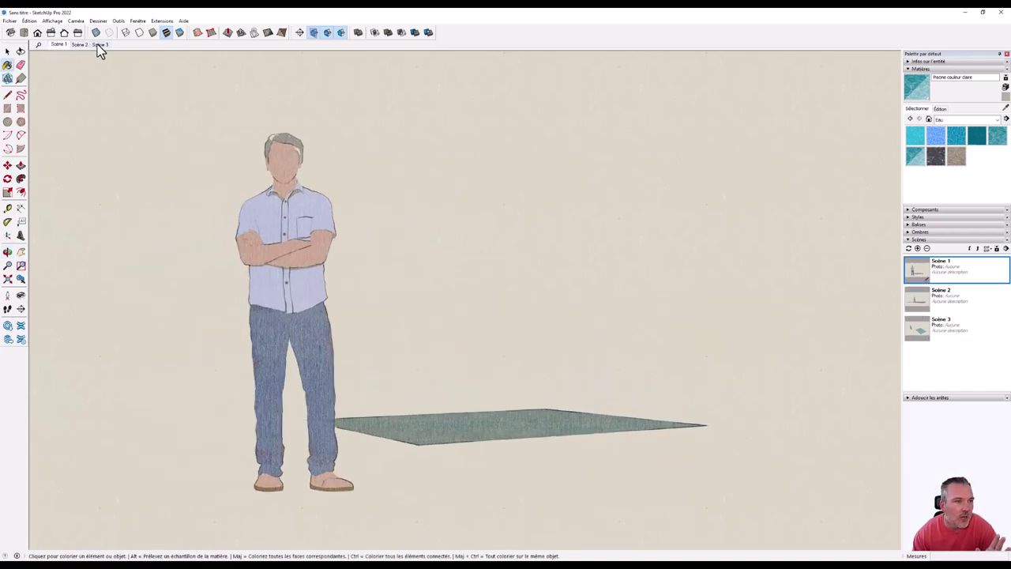
left_click(75, 45)
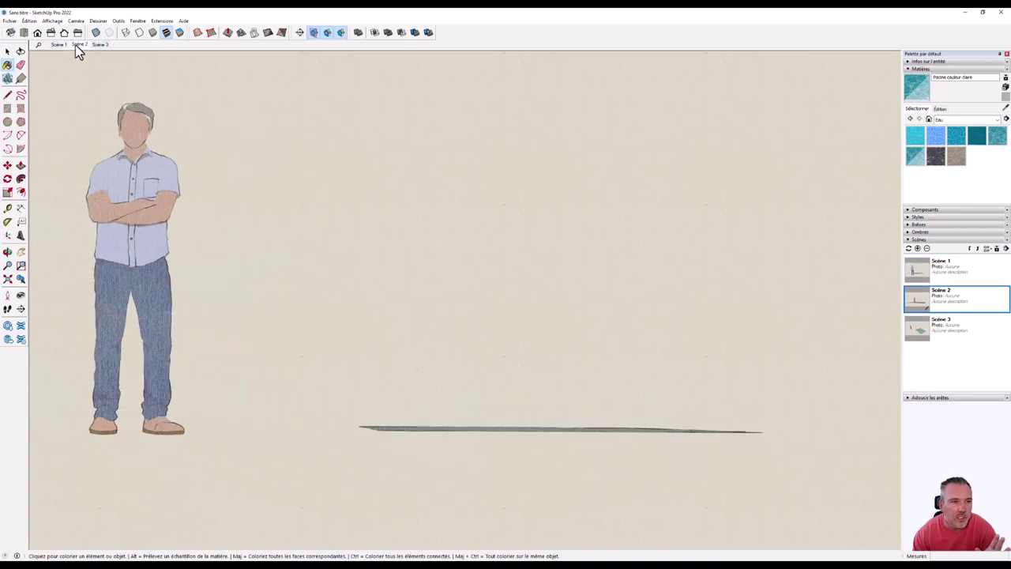
left_click(96, 45)
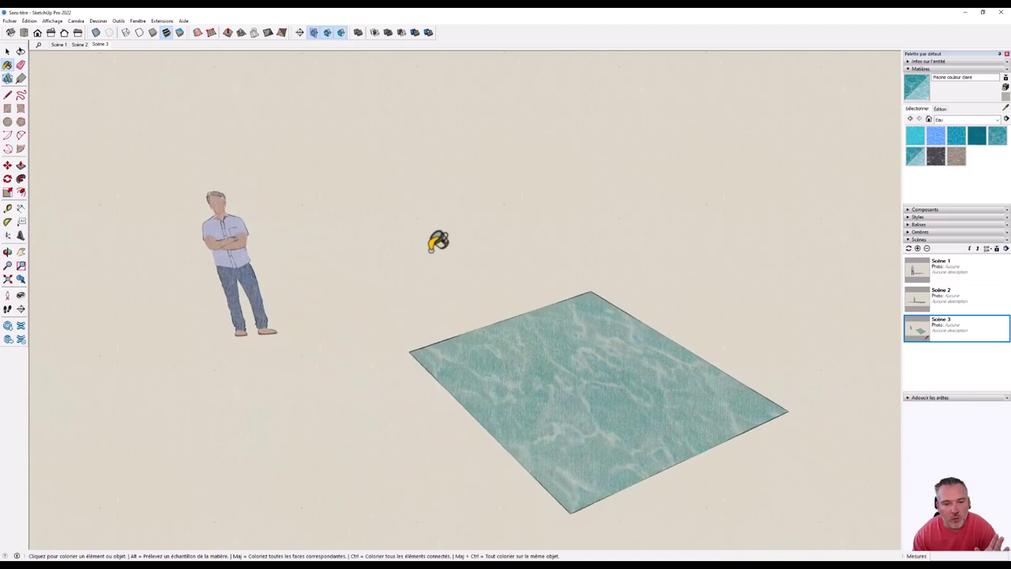
mouse_move(451, 352)
middle_mouse_down()
mouse_move(635, 109)
mouse_move(316, 320)
mouse_move(821, 342)
mouse_move(560, 172)
middle_mouse_up()
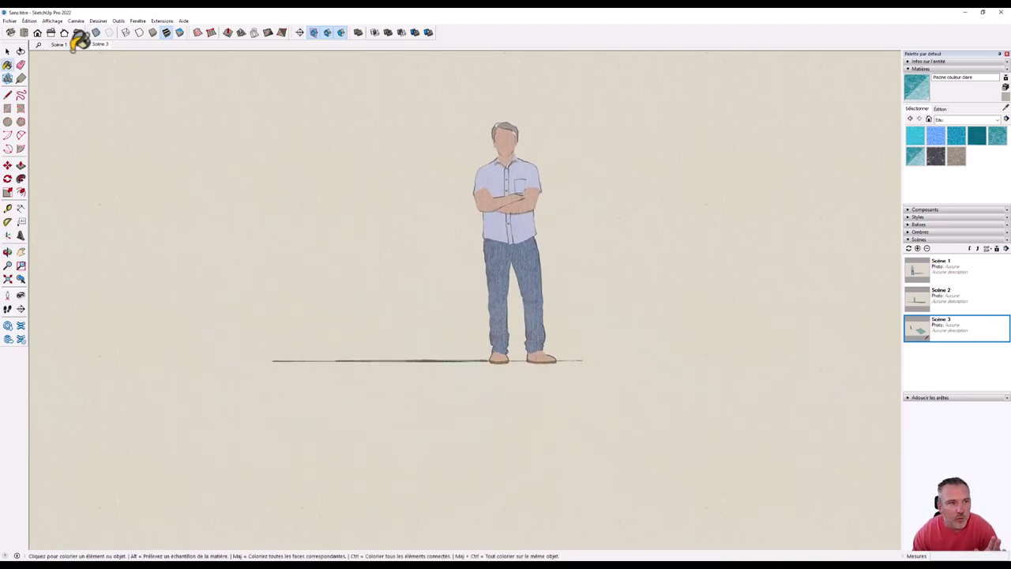
left_click(98, 45)
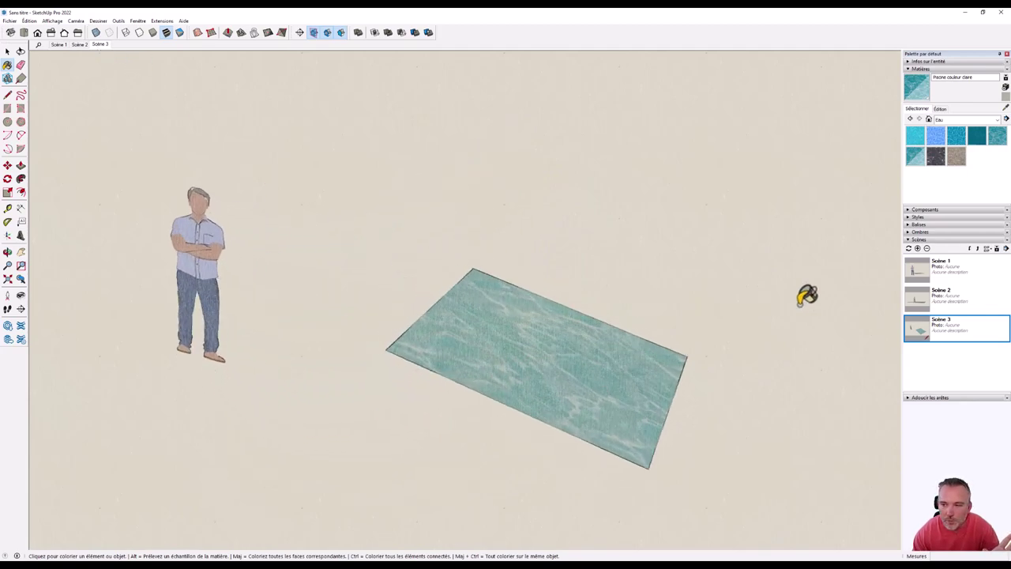
left_click(918, 239)
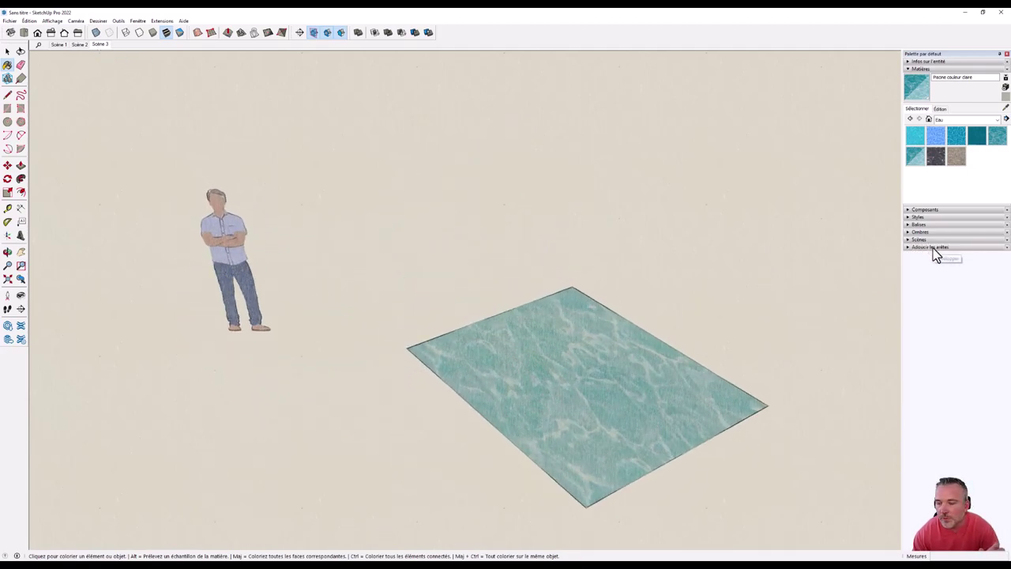
- Orbit down to a flatter view across the water plane, keeping Matières collapsed
left_click(921, 70)
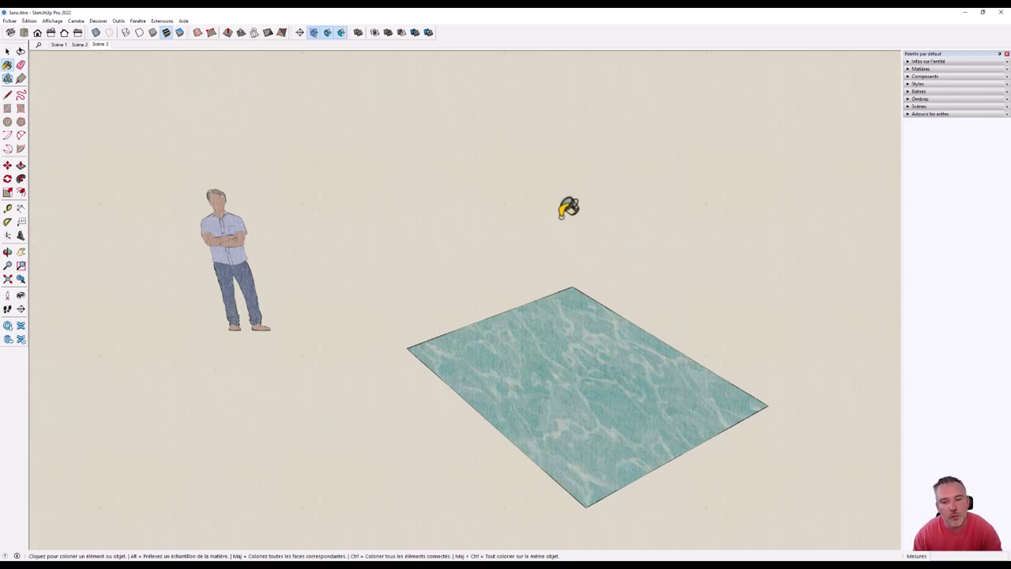
mouse_move(575, 271)
middle_mouse_down()
mouse_move(541, 156)
mouse_move(513, 153)
mouse_move(639, 305)
middle_mouse_up()
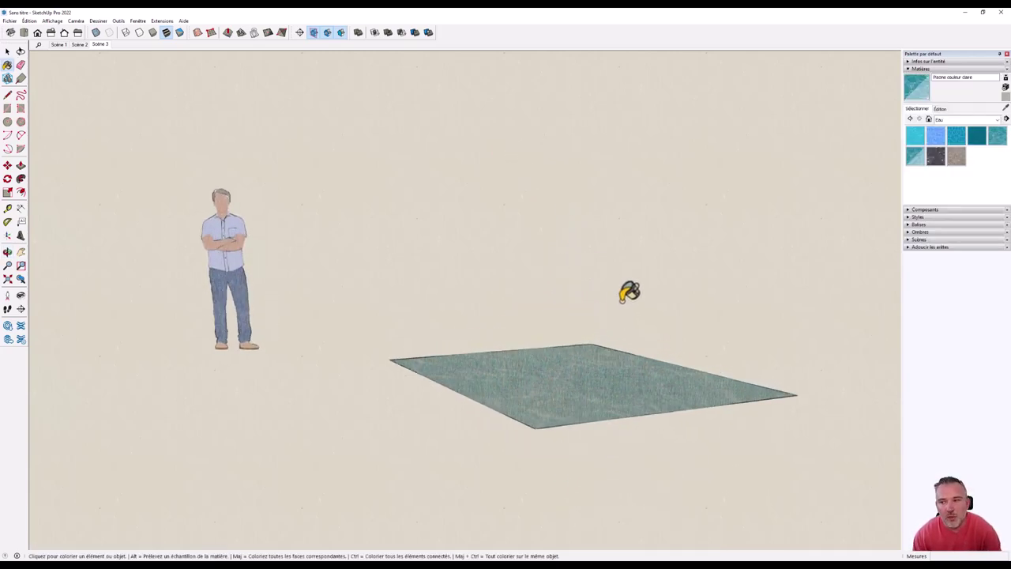
left_click(920, 69)
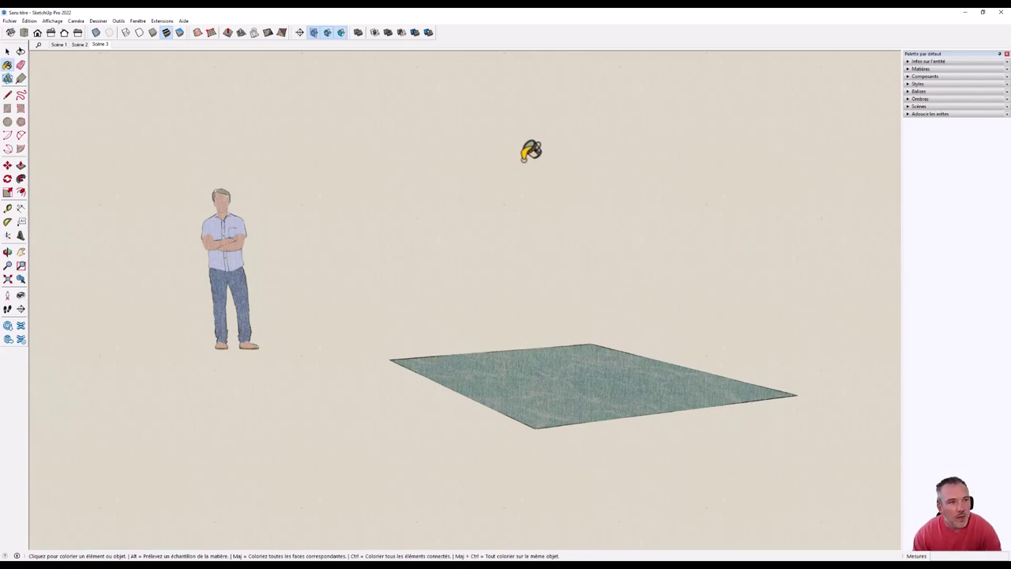
- Open Fenêtre > Préférences and browse Accessibilité, Compatibilité, Espace de travail, Fichiers, then Général
left_click(139, 21)
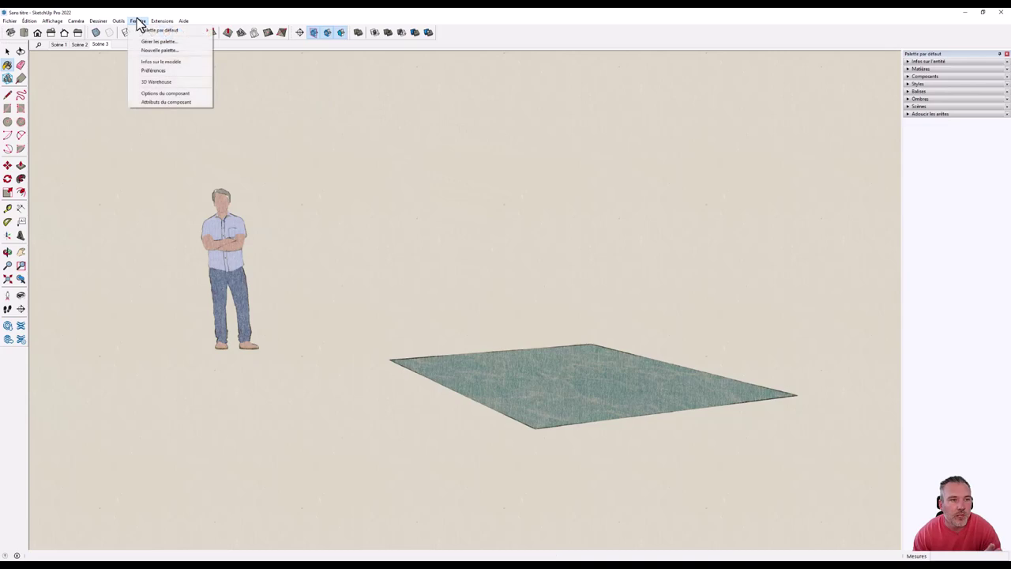
left_click(146, 70)
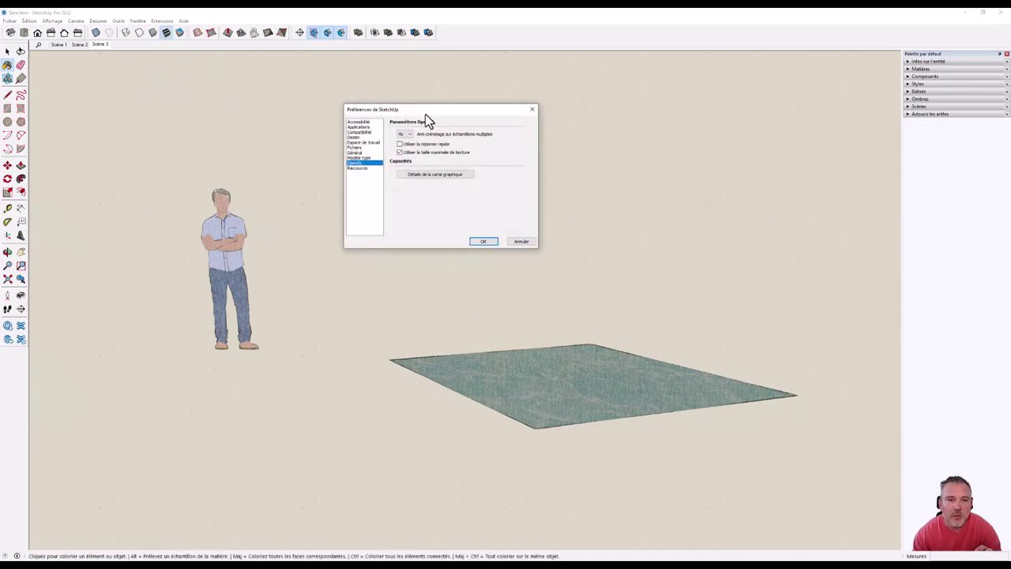
left_click_drag(435, 116, 487, 184)
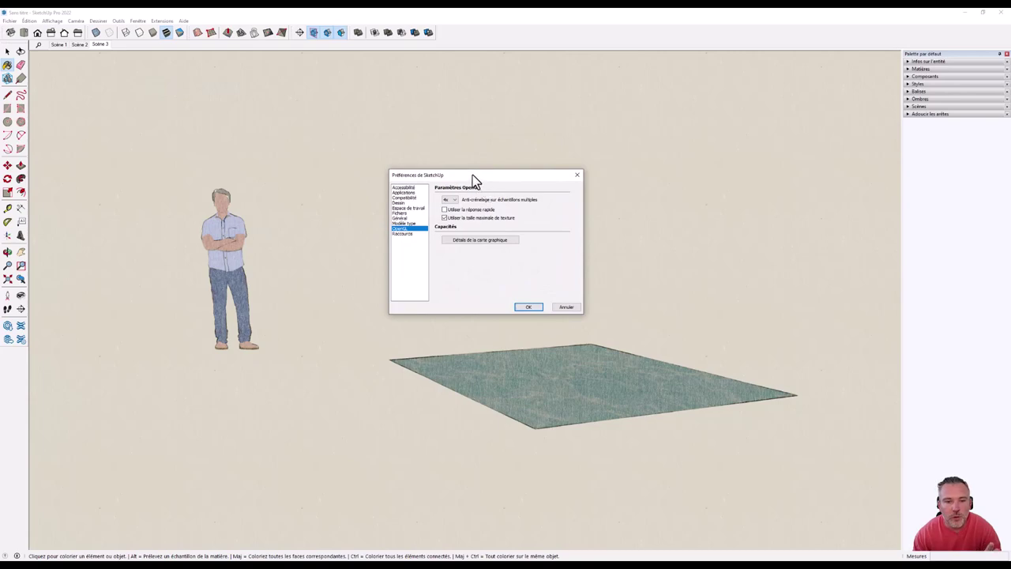
left_click(410, 189)
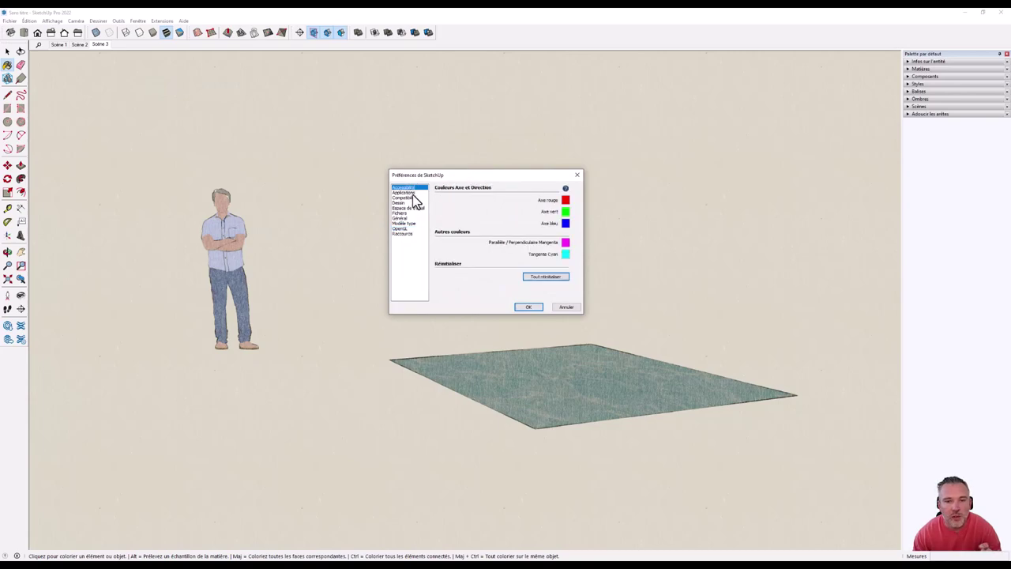
left_click(411, 194)
left_click(412, 198)
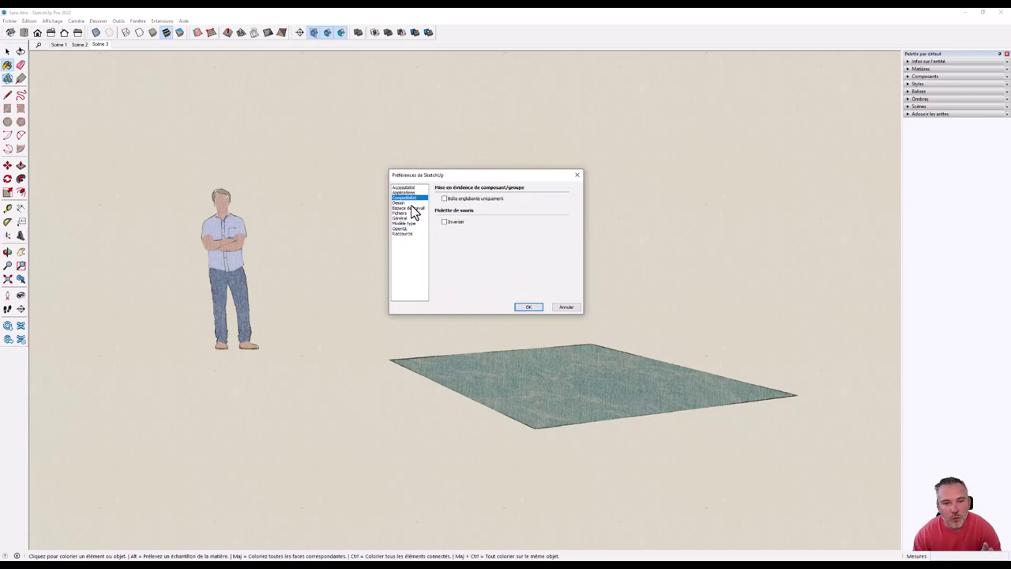
left_click(411, 208)
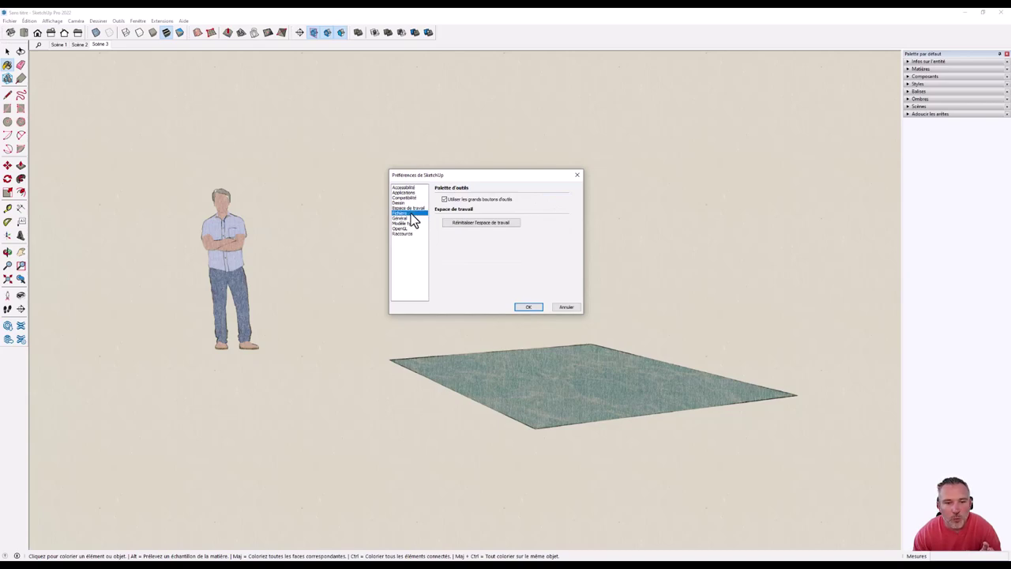
left_click(411, 213)
left_click(411, 218)
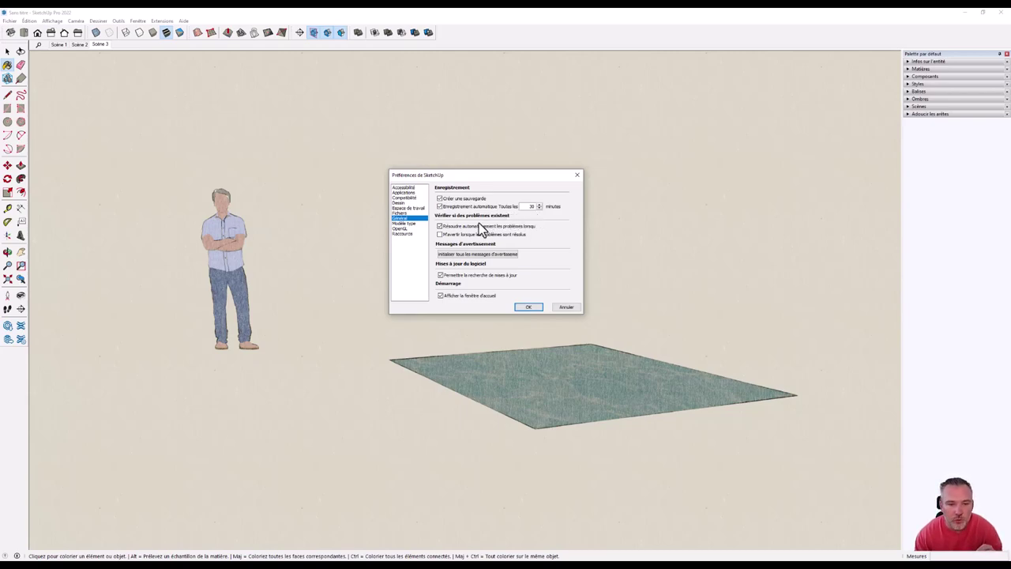
- On the OpenGL page, check Utiliser la réponse rapide and uncheck maximum texture size
left_click(405, 224)
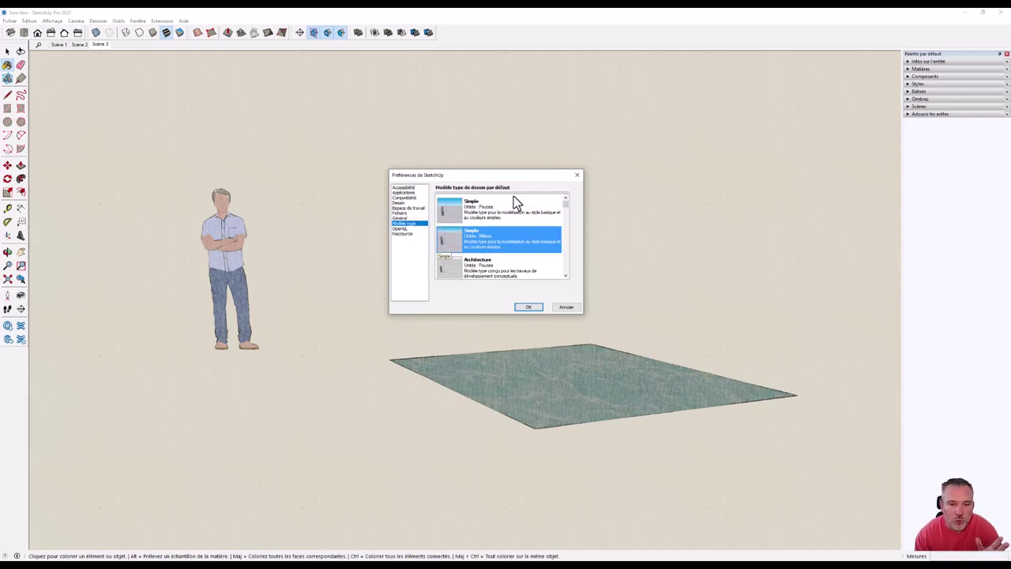
left_click(400, 228)
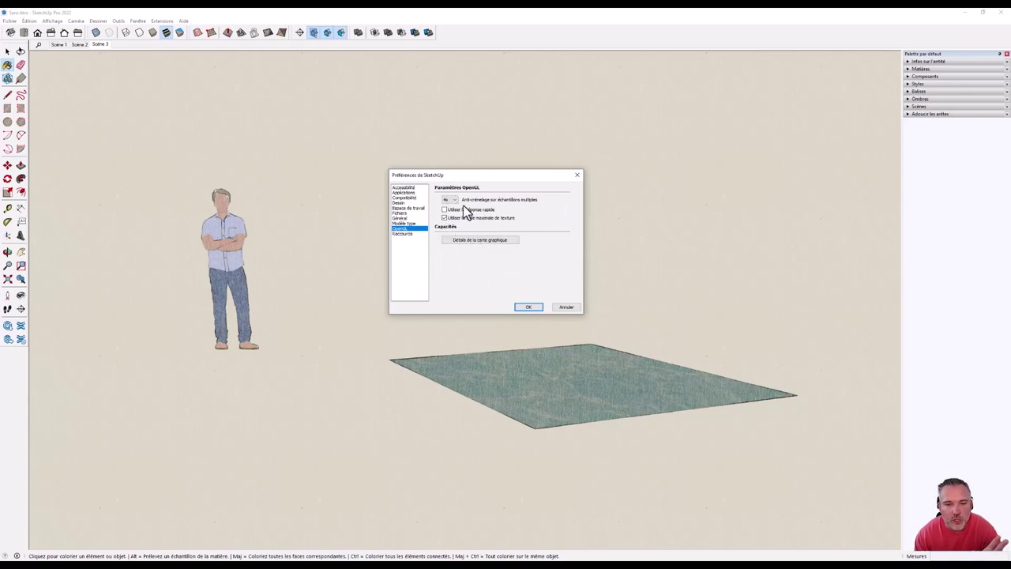
left_click(443, 209)
left_click(444, 217)
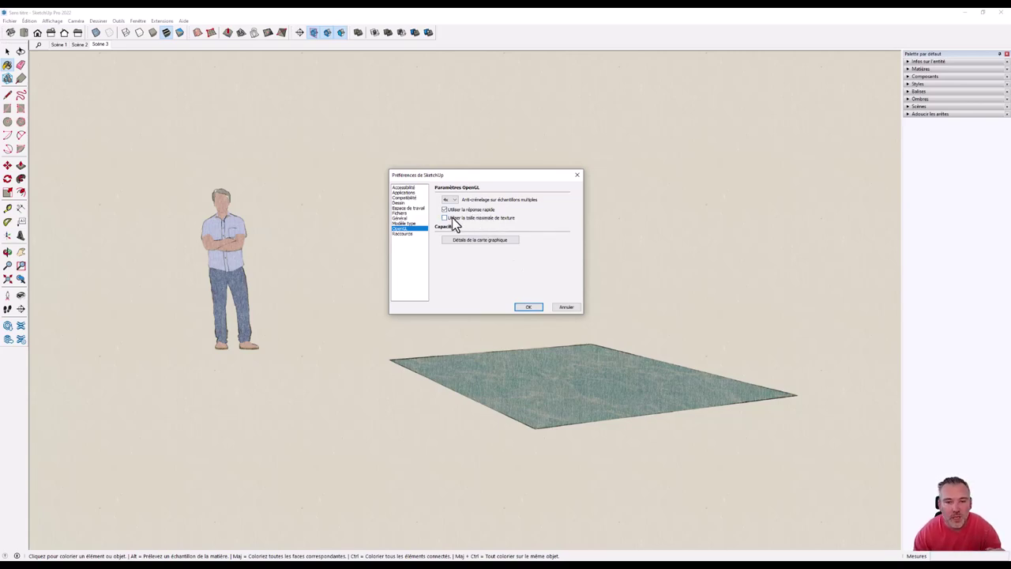
- Uncheck fast response, re-enable maximum texture size, accept the warning and close Préférences
left_click(444, 209)
left_click(443, 218)
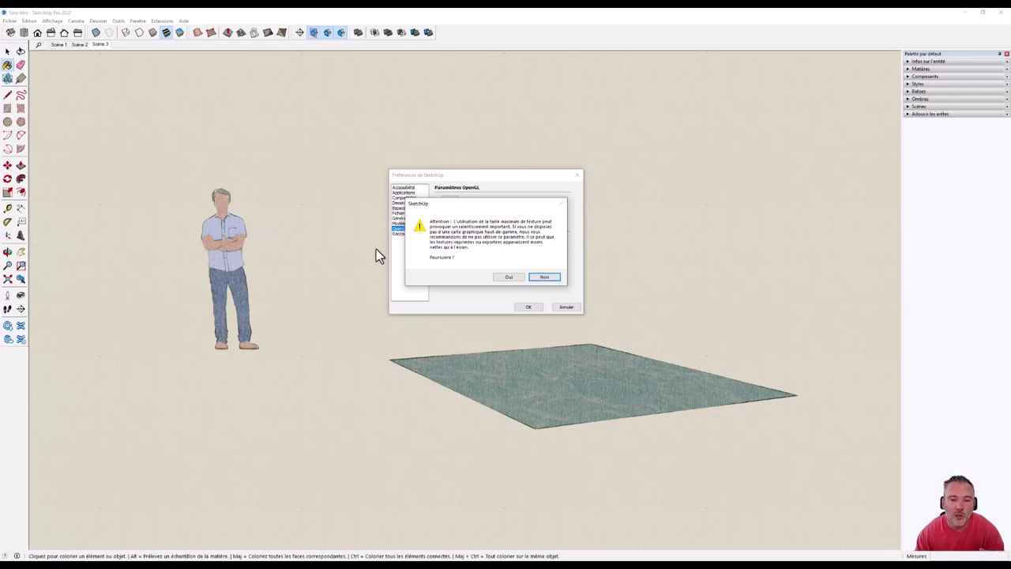
left_click(514, 279)
left_click(527, 307)
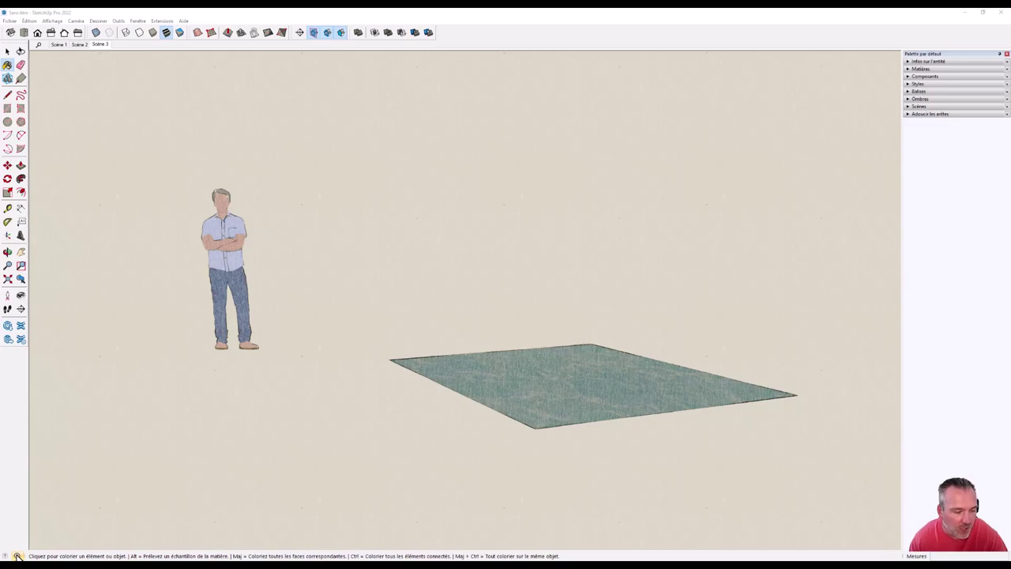
left_click(17, 556)
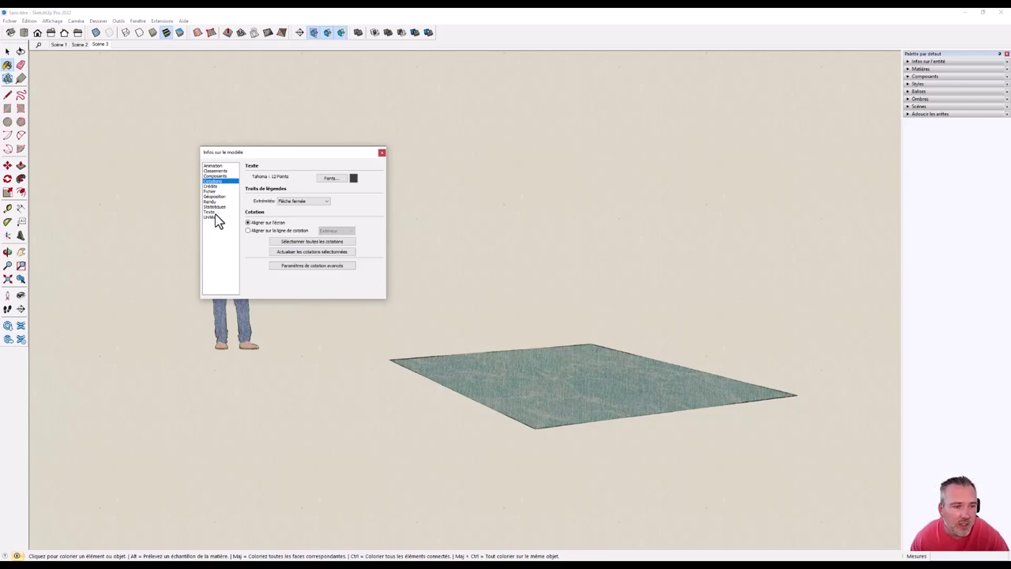
left_click(218, 212)
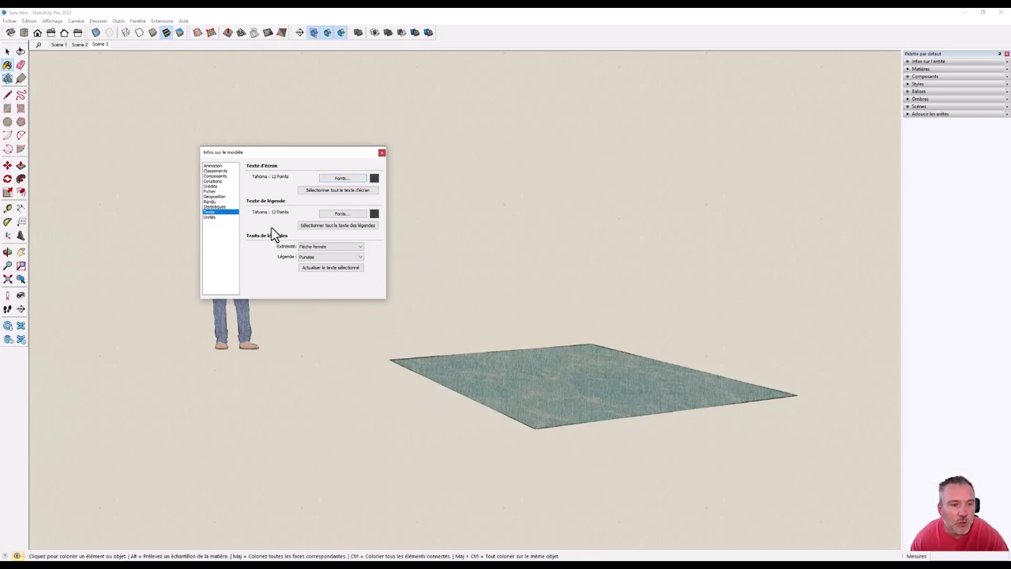
left_click(215, 218)
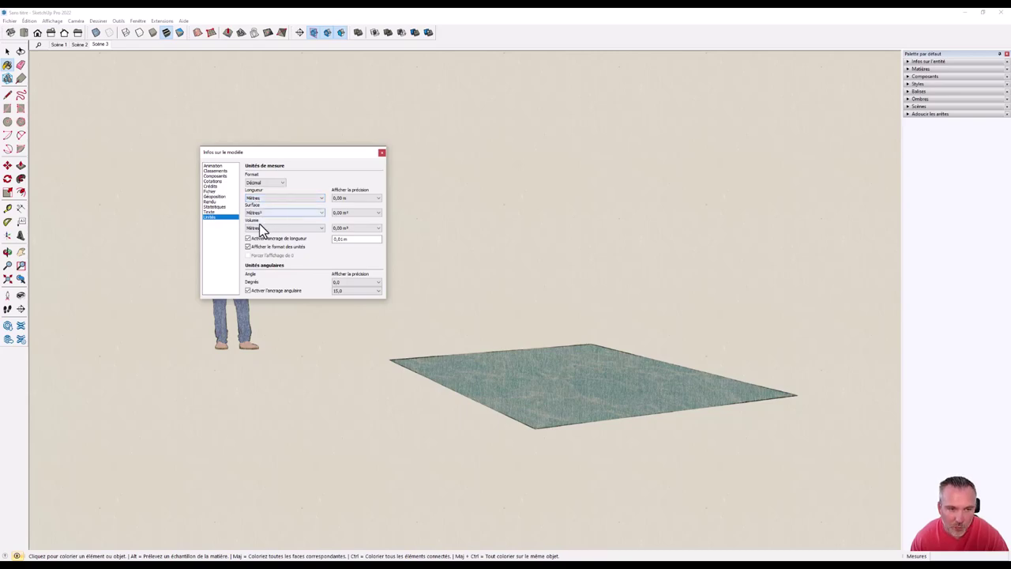
left_click(377, 198)
left_click(353, 216)
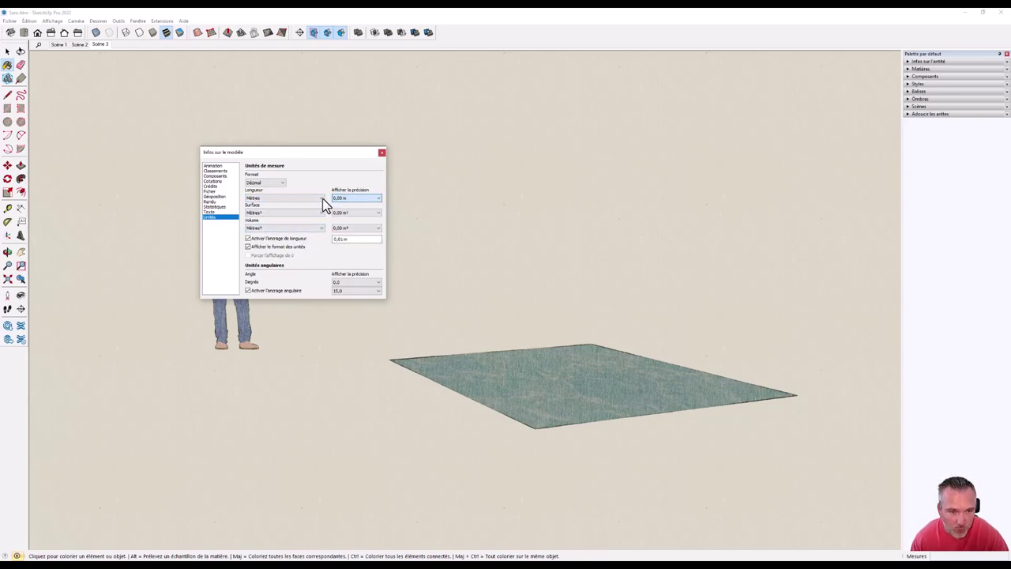
left_click(322, 198)
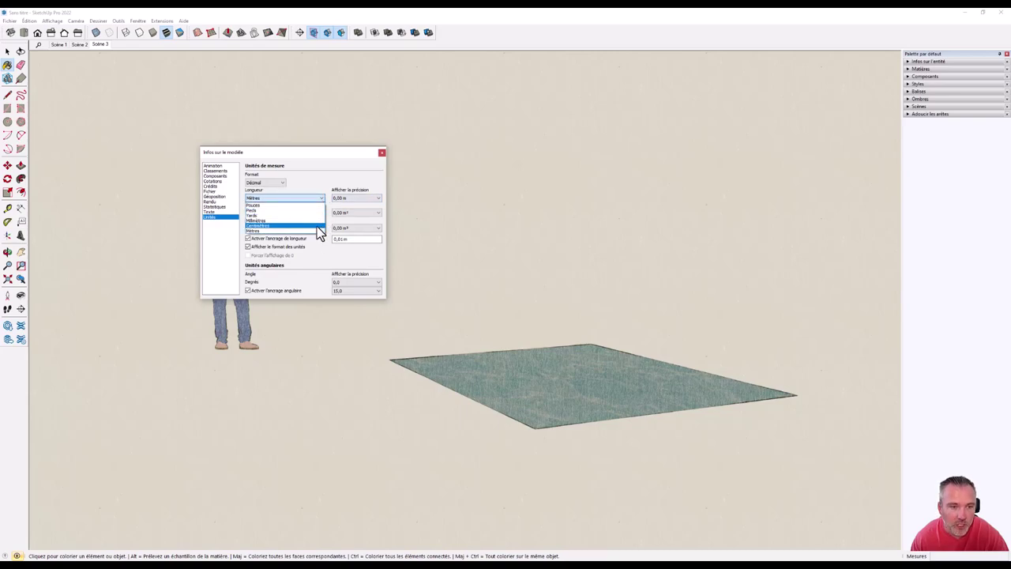
left_click(320, 201)
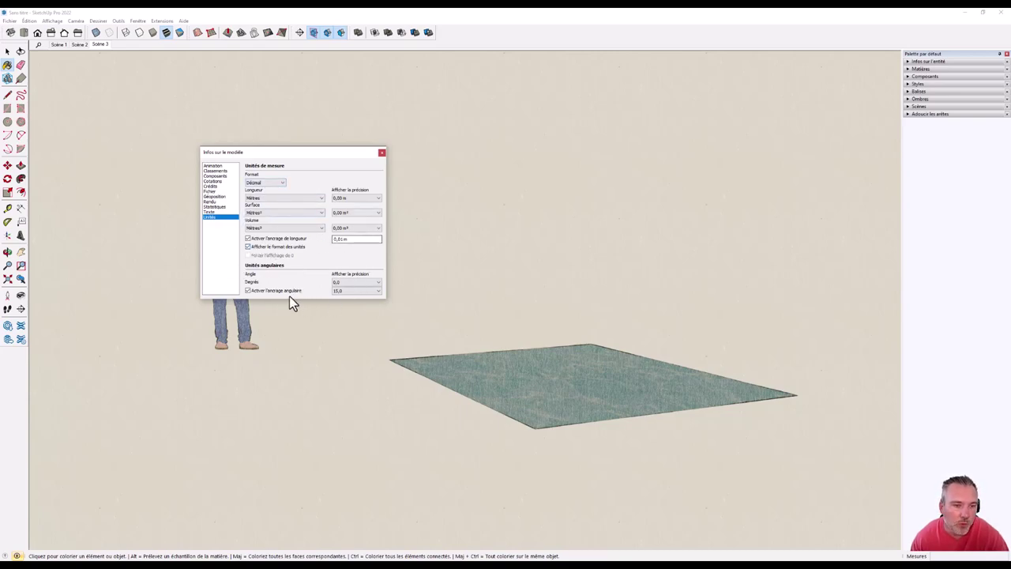
left_click(382, 152)
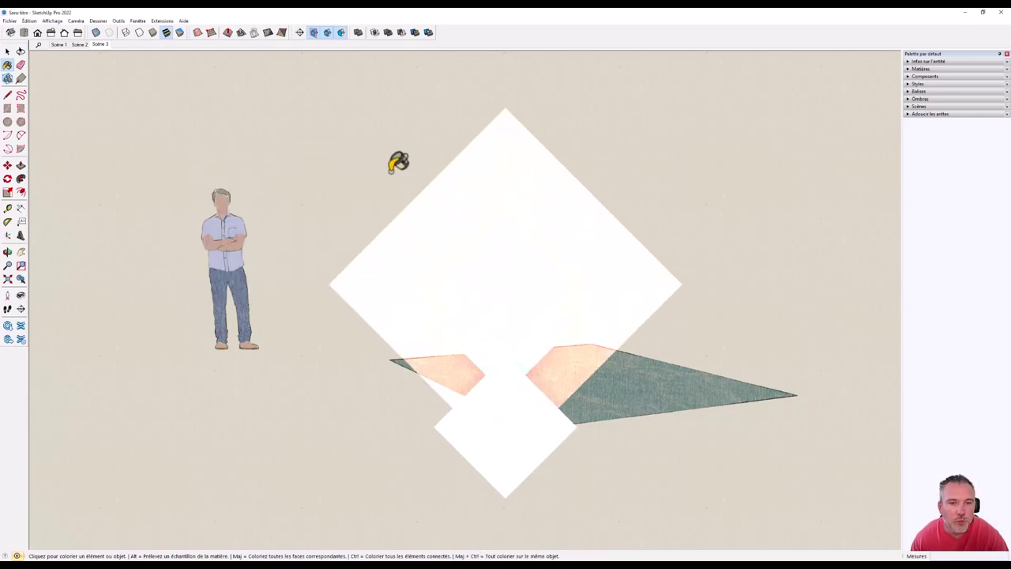